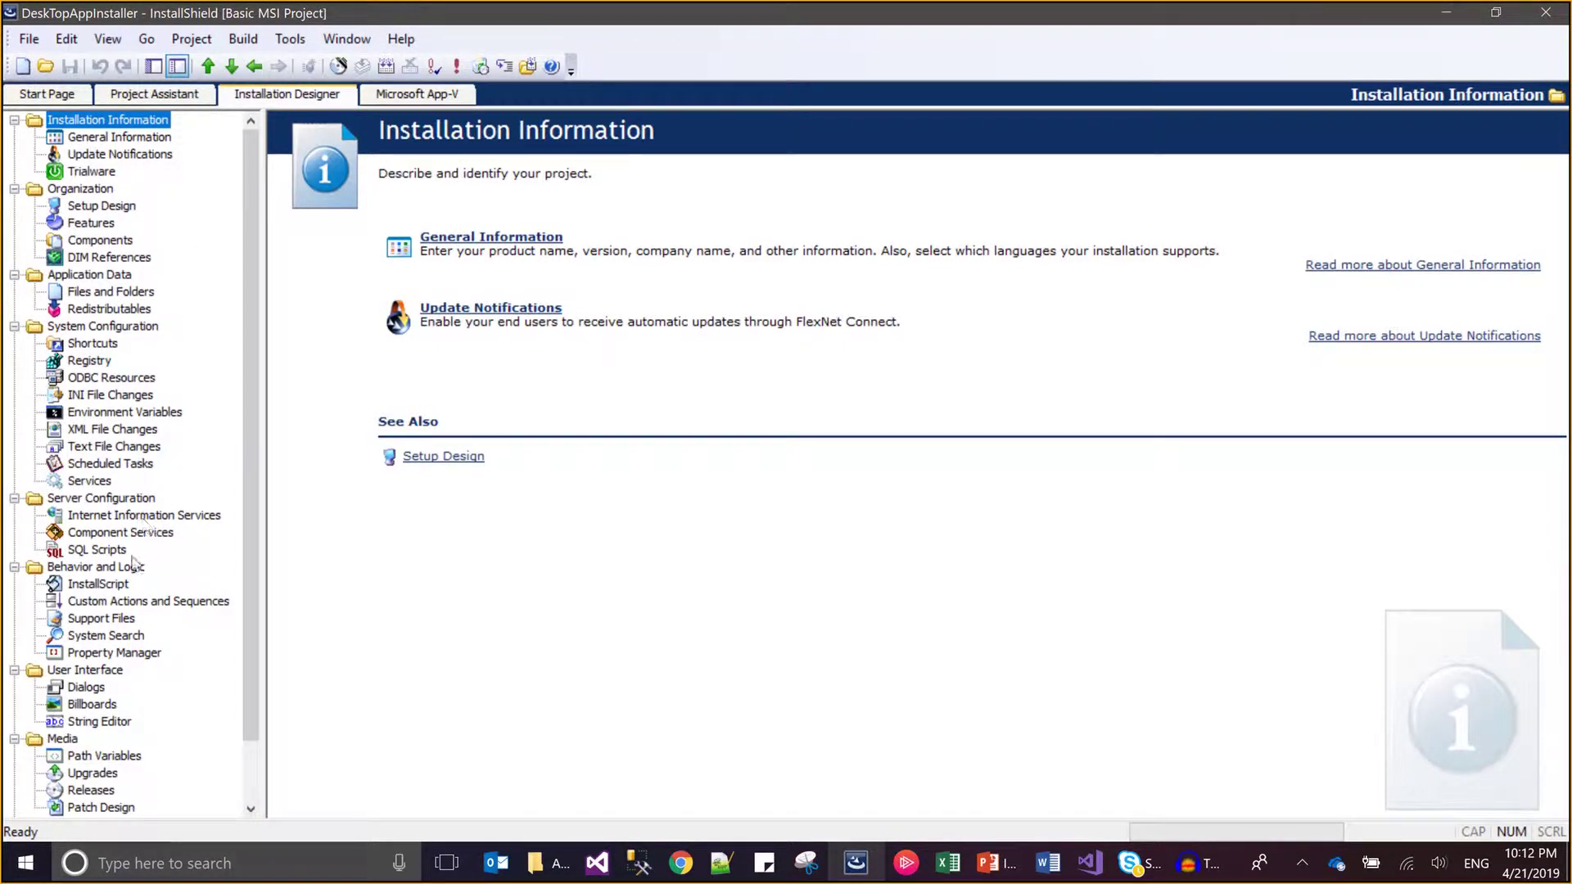
Step: Add a new script file, Setup.rul, under the project's InstallScript Files
{"action": "left_click", "coordinate": [98, 584]}
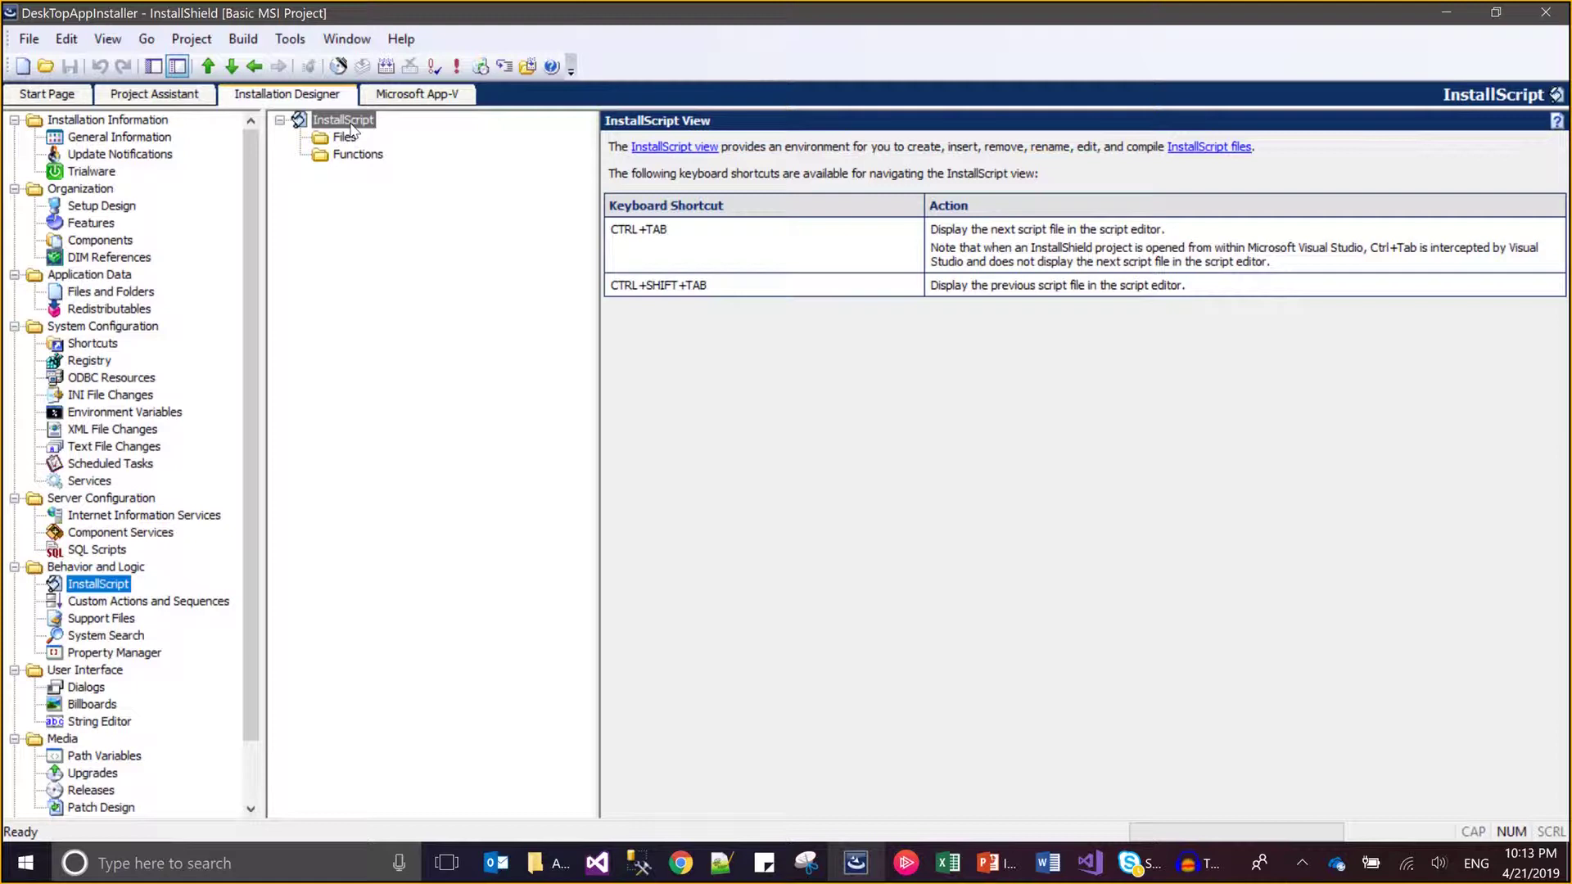
{"action": "left_click", "coordinate": [348, 139]}
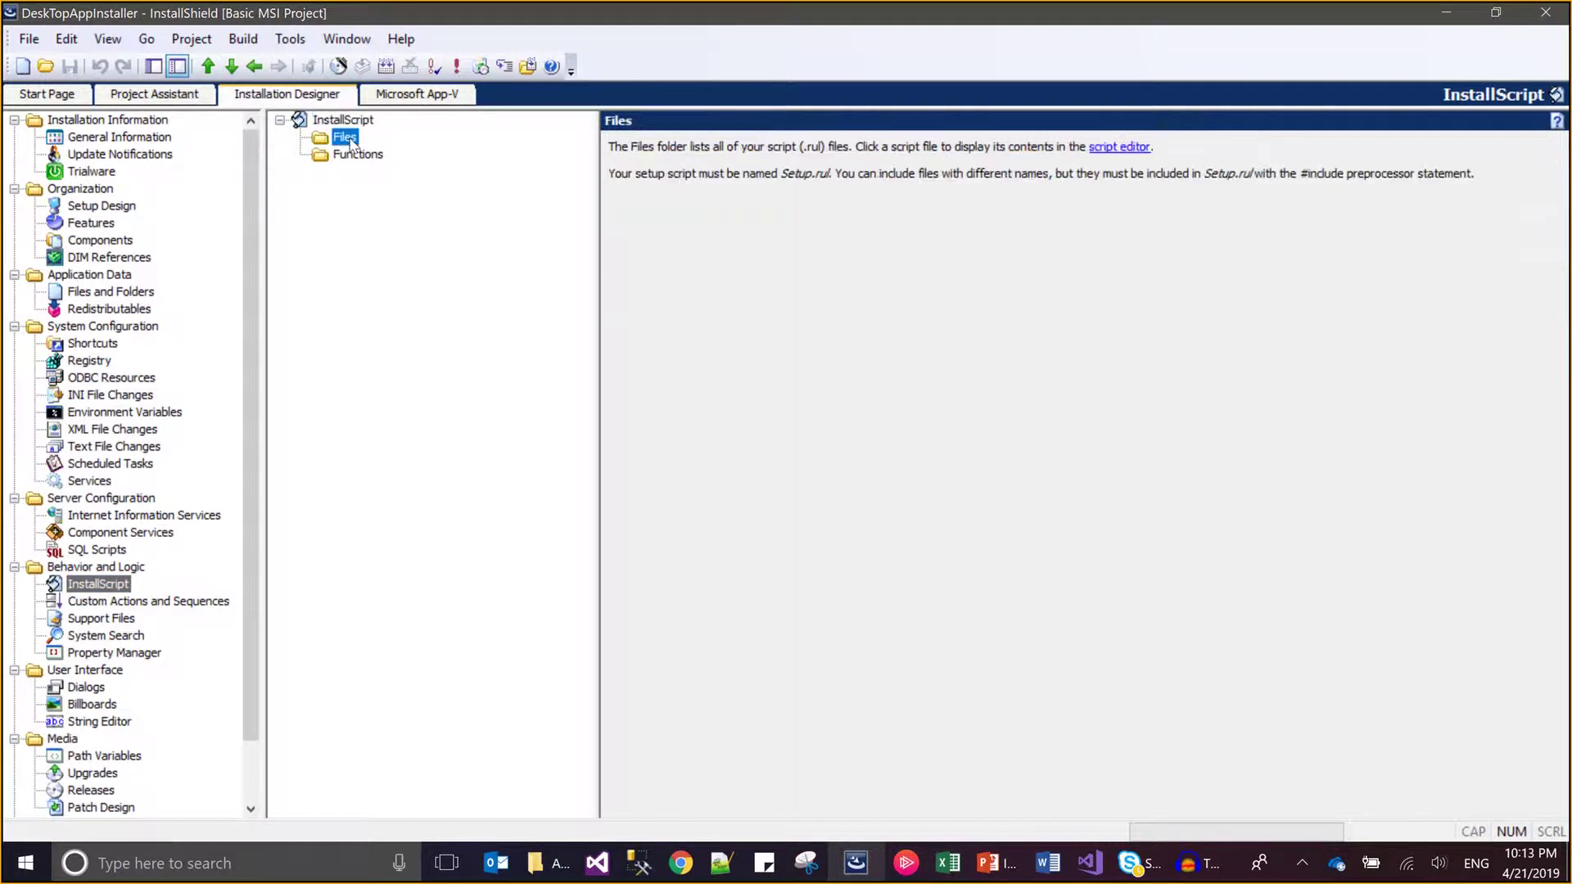
{"action": "right_click", "coordinate": [351, 143]}
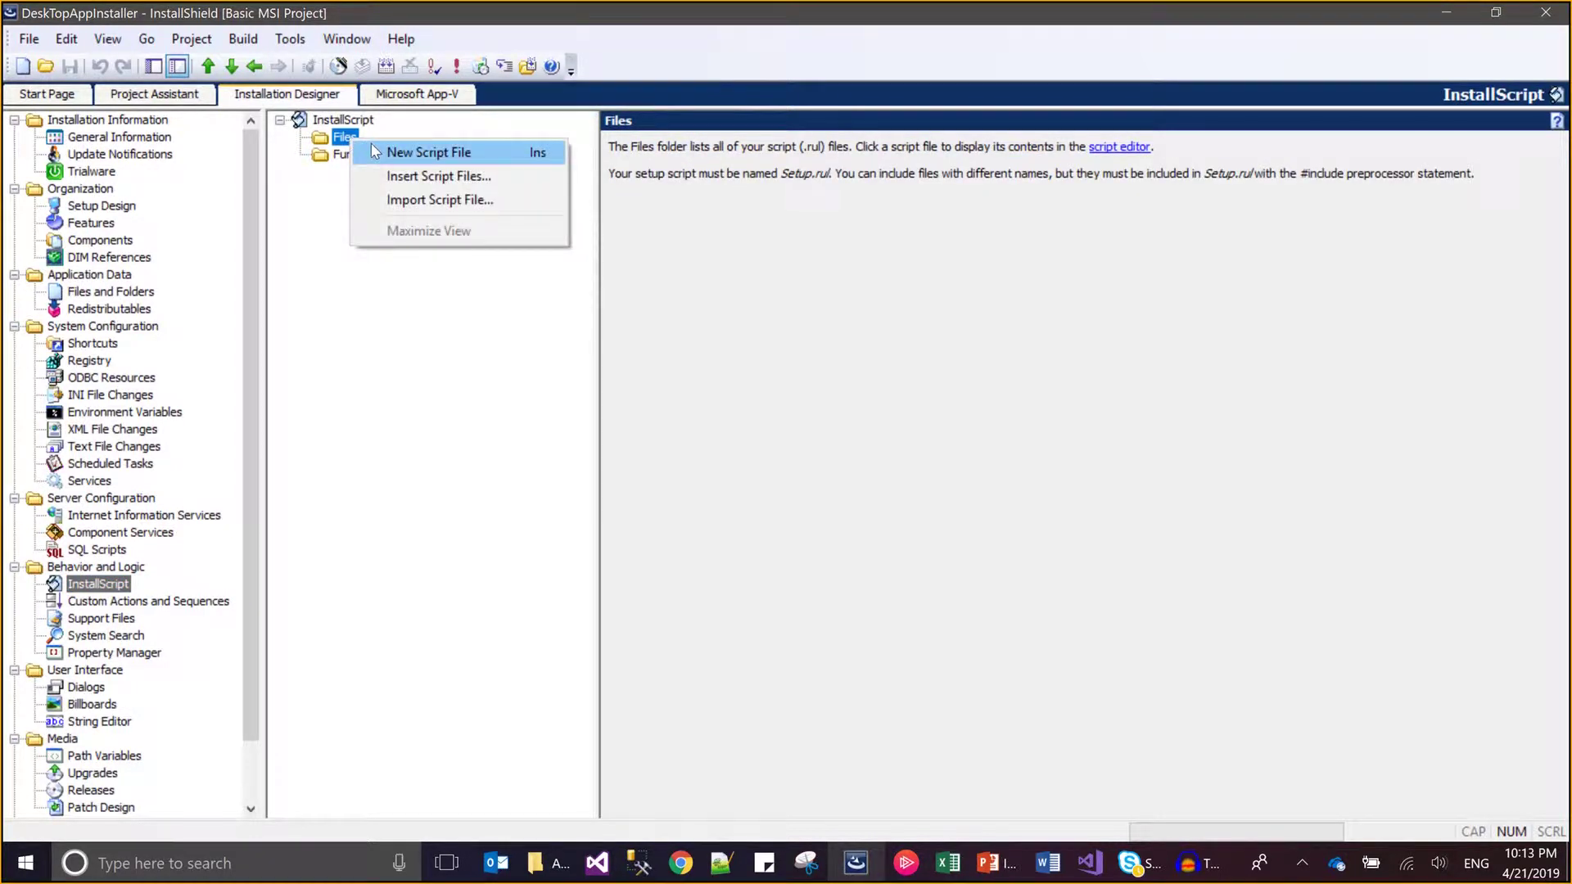
{"action": "left_click", "coordinate": [376, 152]}
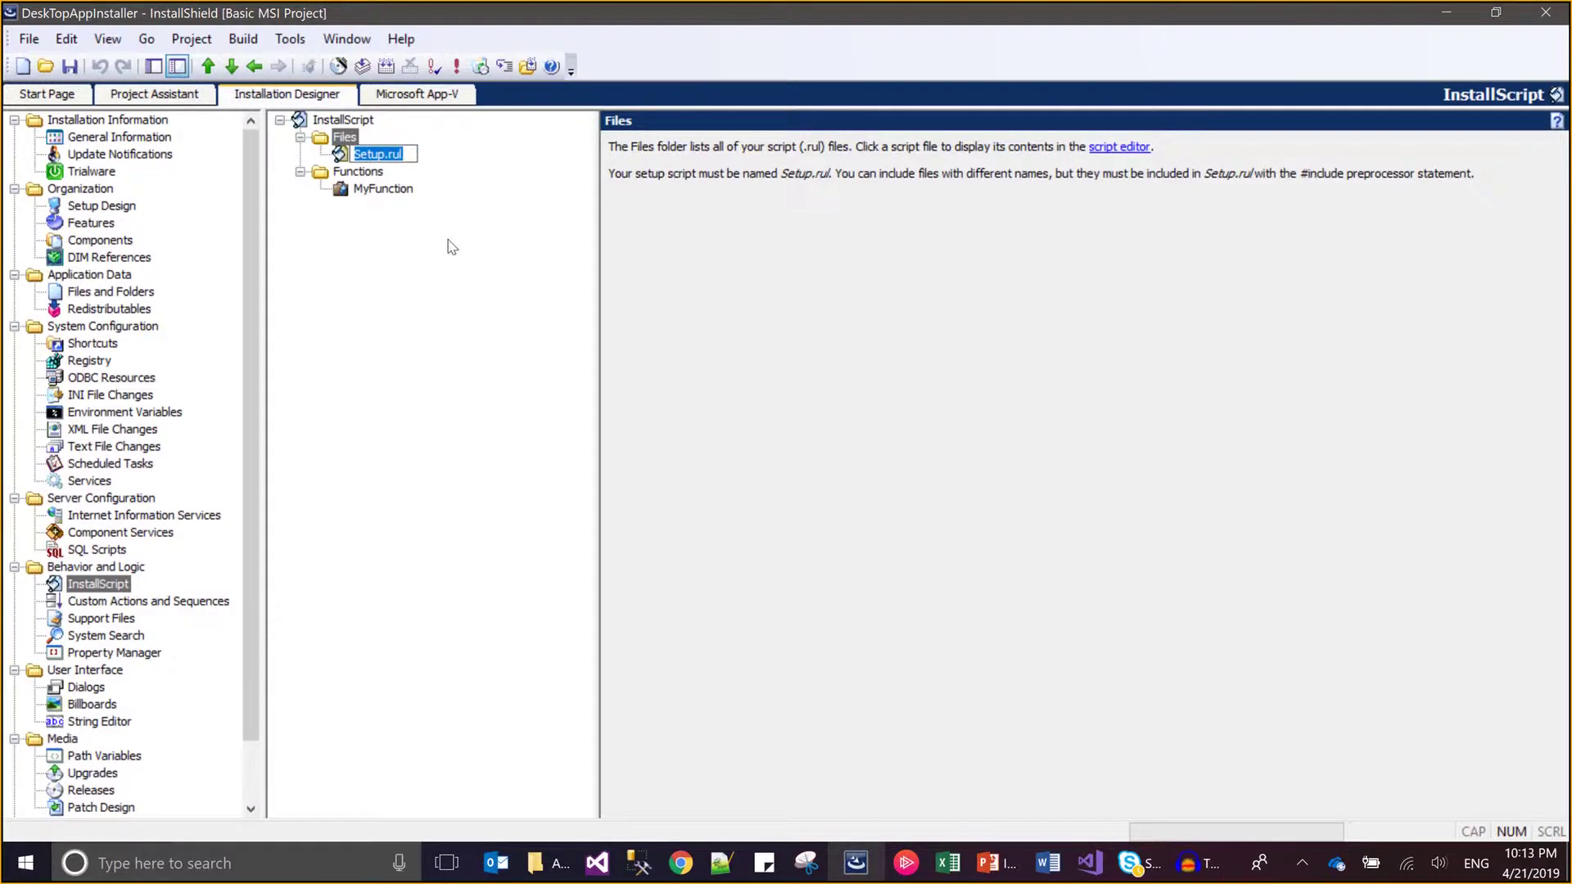
{"action": "key", "text": "Return"}
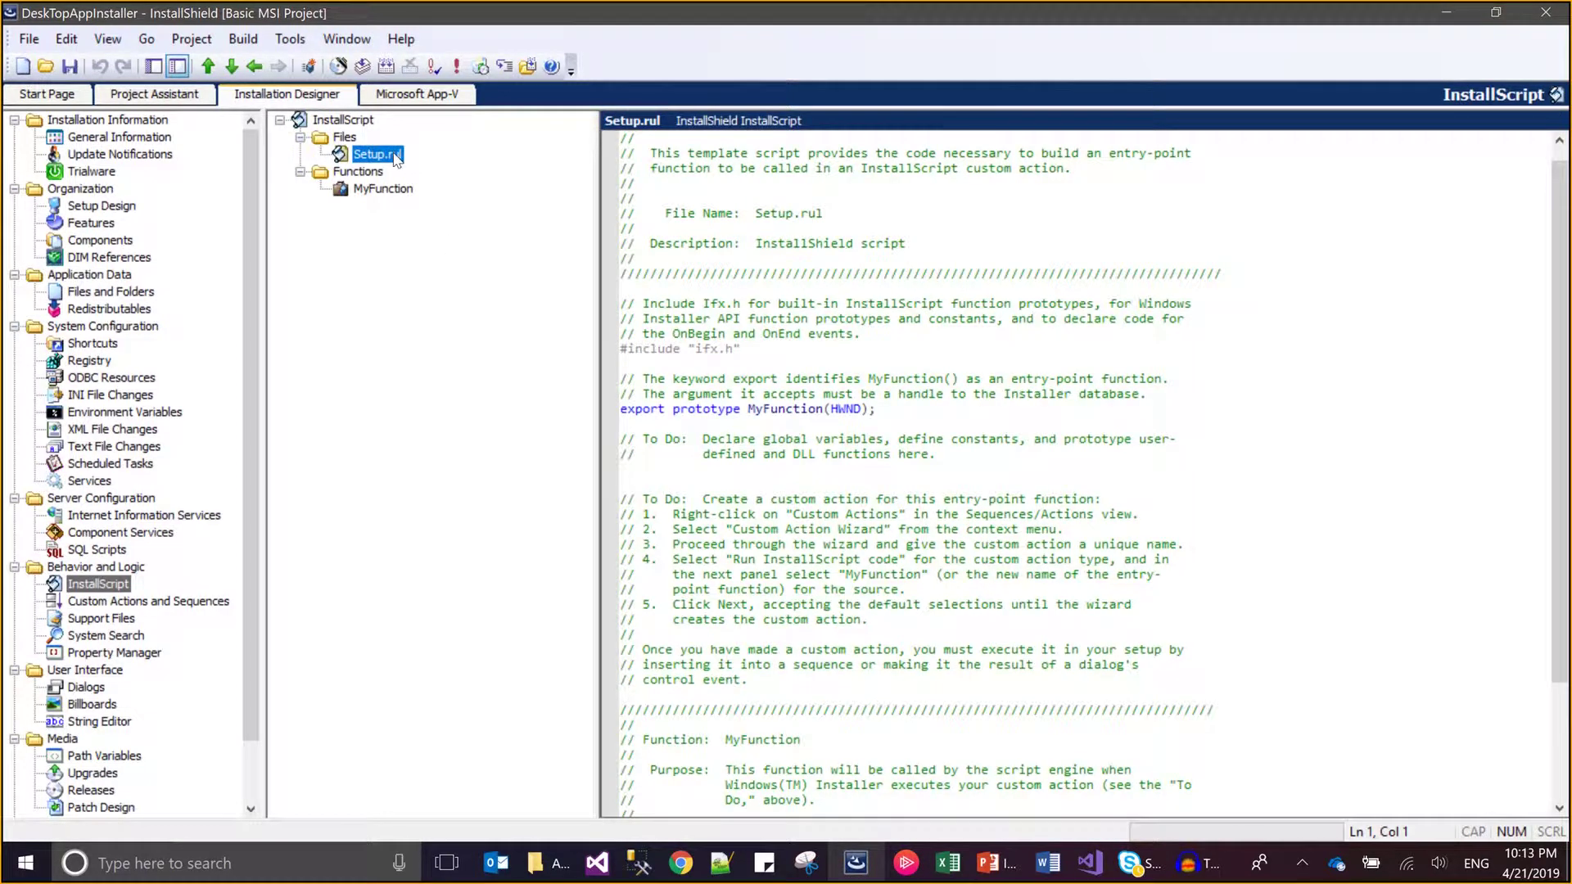
Step: Try renaming the script to RahulCode.rul, then decline and keep Setup.rul
{"action": "left_click", "coordinate": [395, 158]}
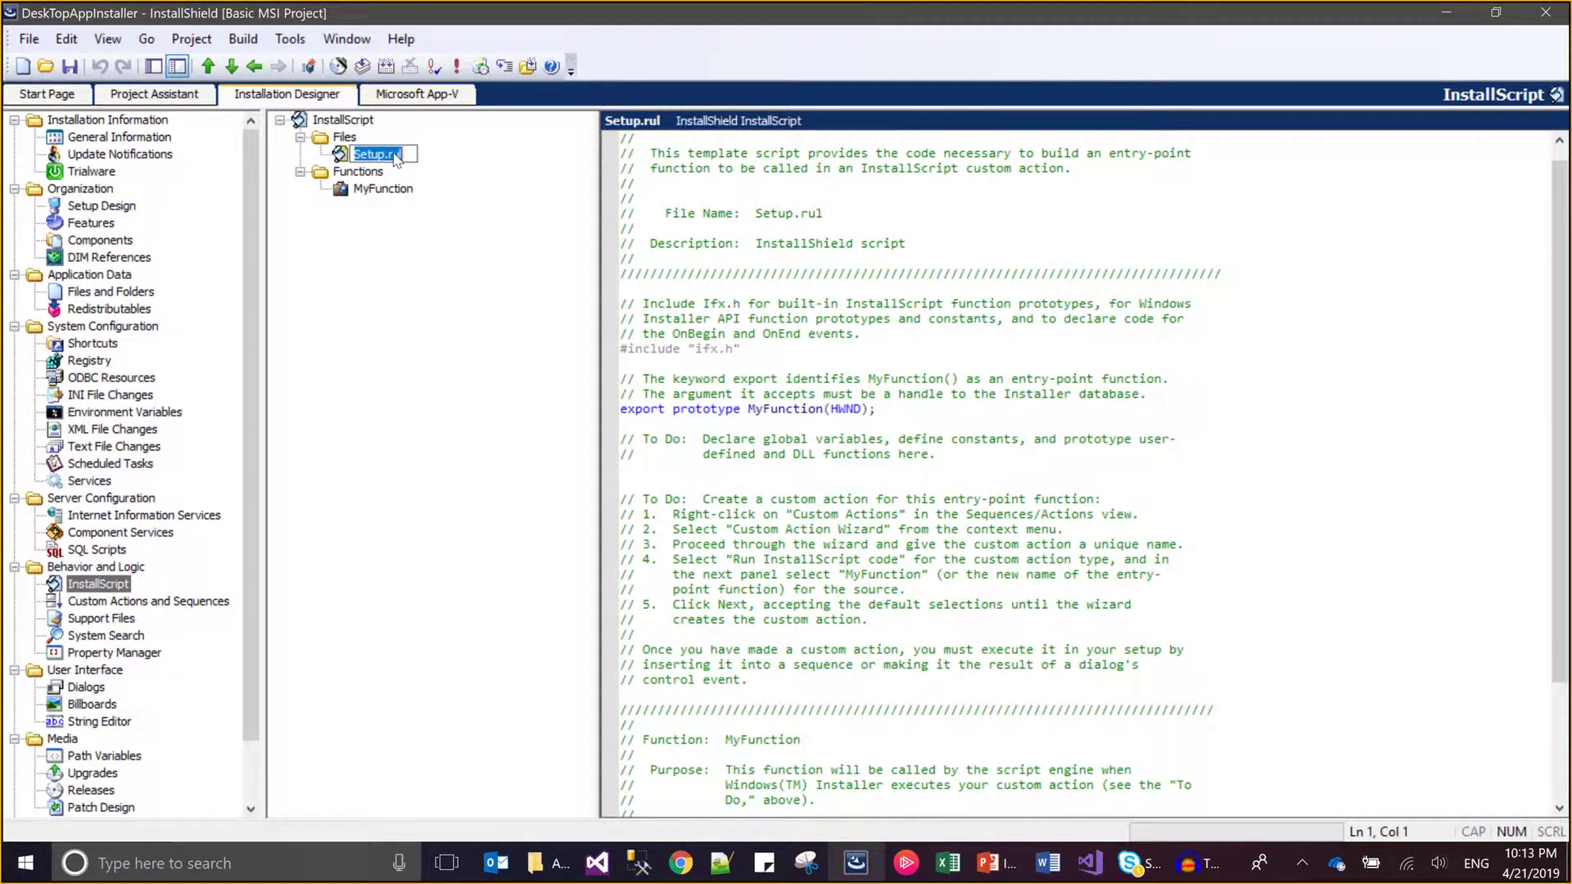
{"action": "key", "text": "Home"}
{"action": "key", "text": "shift+Right"}
{"action": "key", "text": "shift+Right"}
{"action": "key", "text": "shift+Right"}
{"action": "key", "text": "shift+Right"}
{"action": "key", "text": "shift+Right"}
{"action": "type", "text": "RahulCode"}
{"action": "key", "text": "Return"}
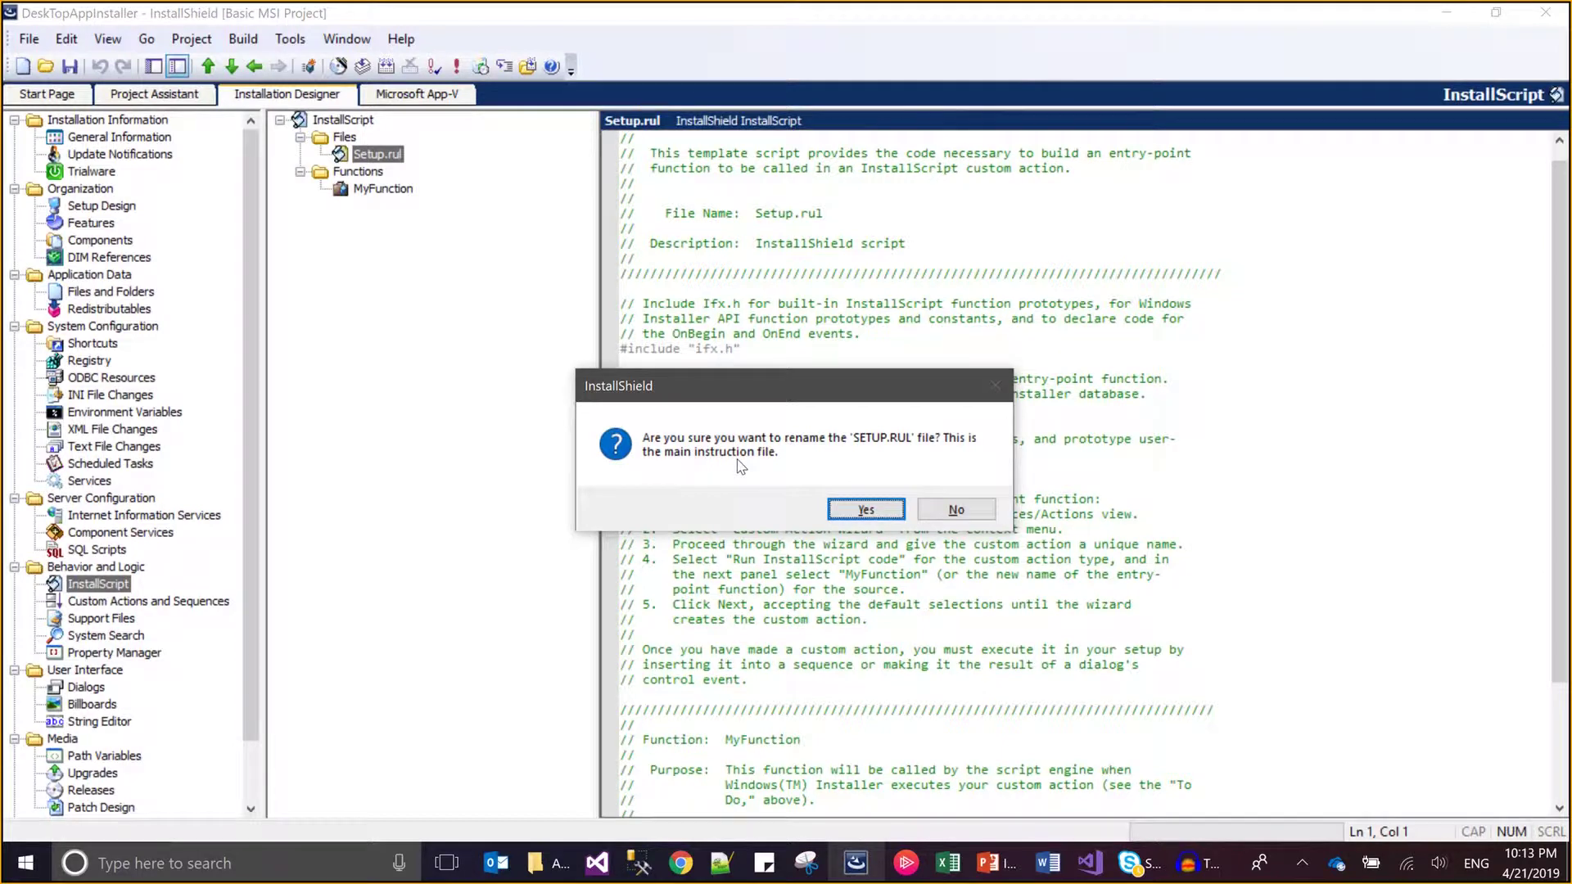
{"action": "left_click", "coordinate": [931, 509]}
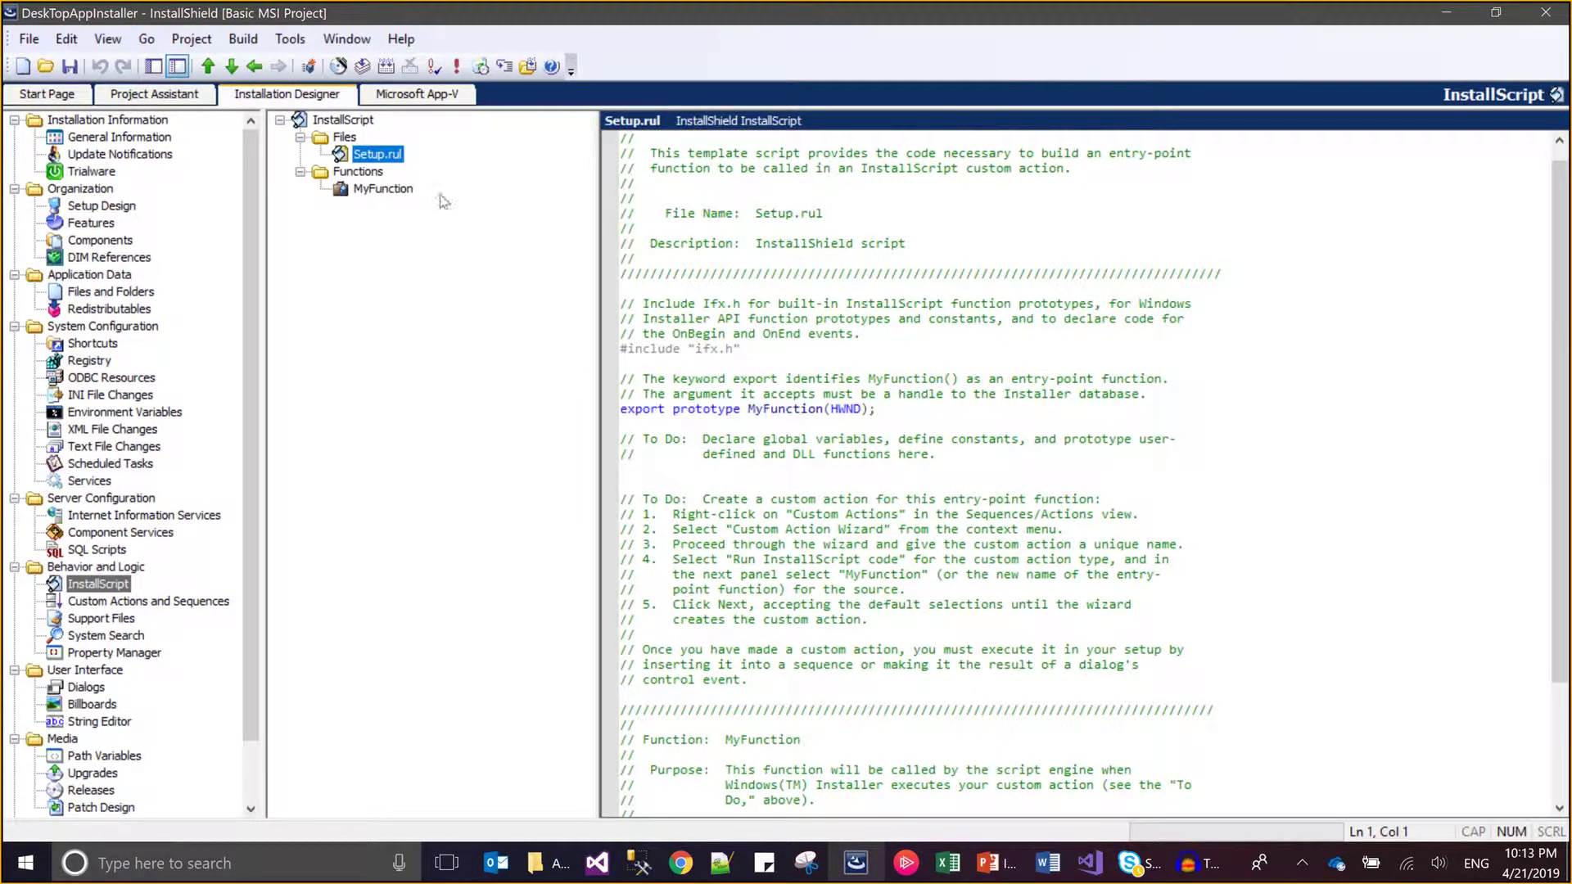
{"action": "left_click", "coordinate": [867, 321]}
{"action": "left_click", "coordinate": [401, 193]}
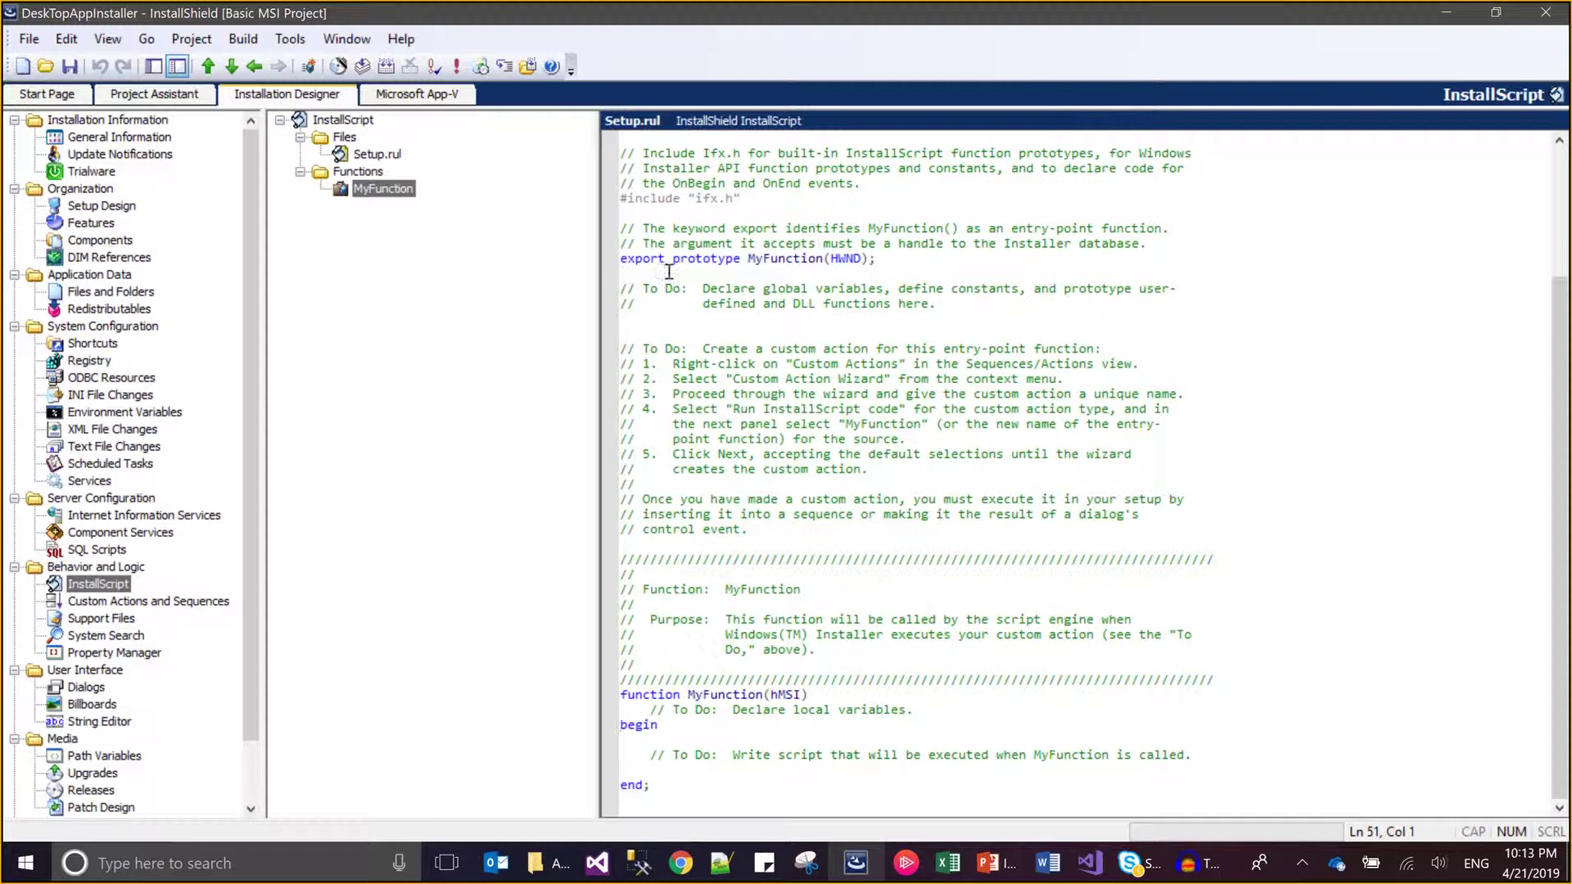
{"action": "left_click", "coordinate": [741, 169]}
{"action": "key", "text": "Up"}
{"action": "key", "text": "Up"}
{"action": "key", "text": "Up"}
{"action": "key", "text": "Up"}
{"action": "key", "text": "Up"}
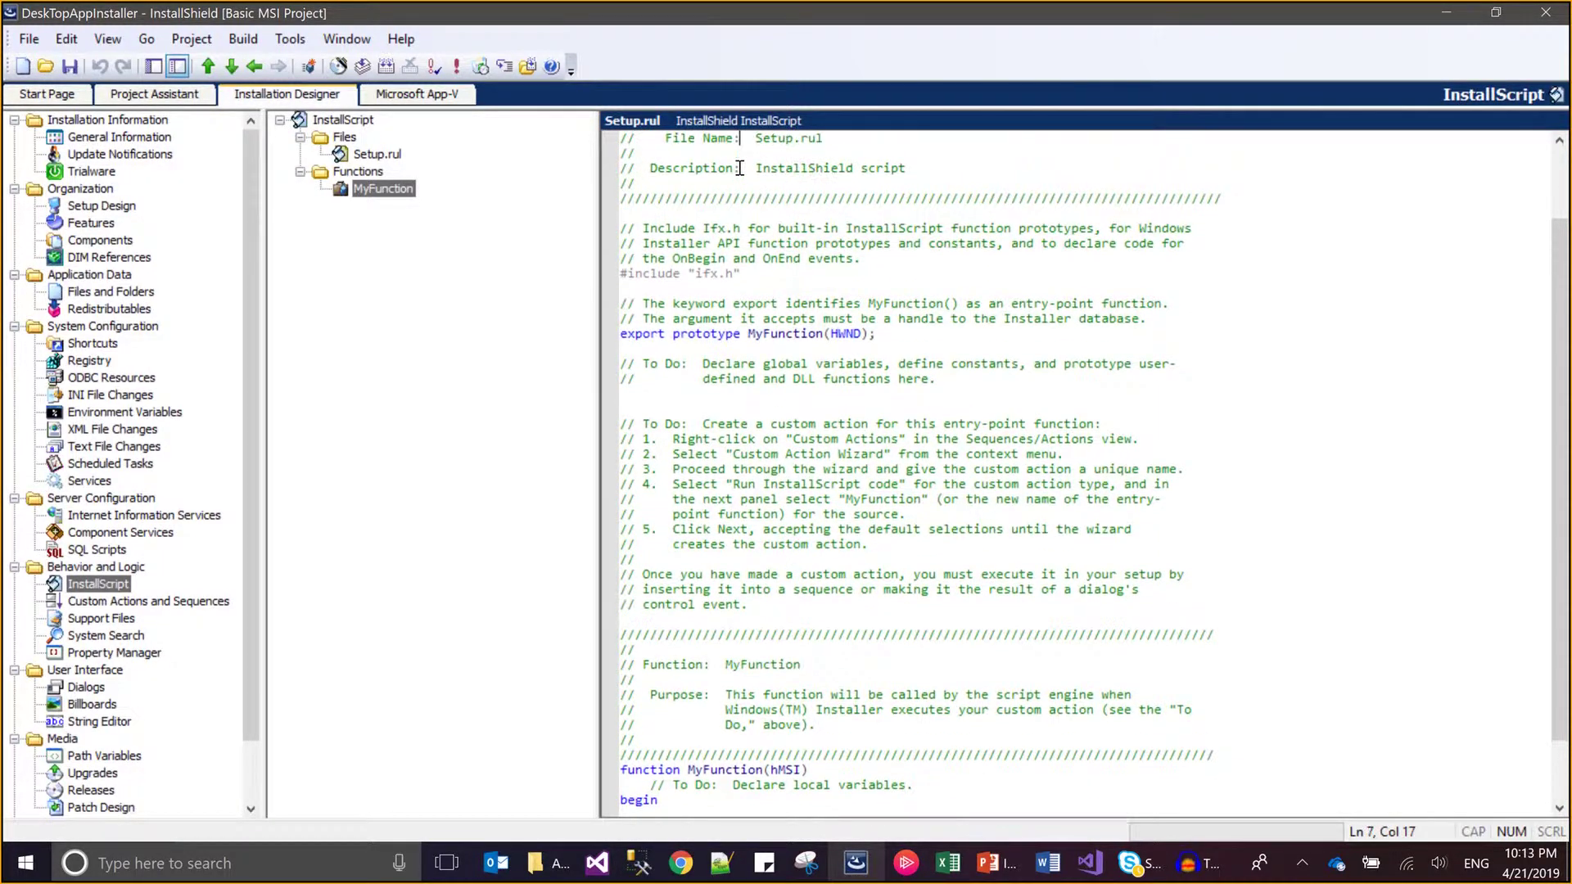
{"action": "key", "text": "Home"}
{"action": "key", "text": "shift+Down"}
{"action": "key", "text": "shift+Down"}
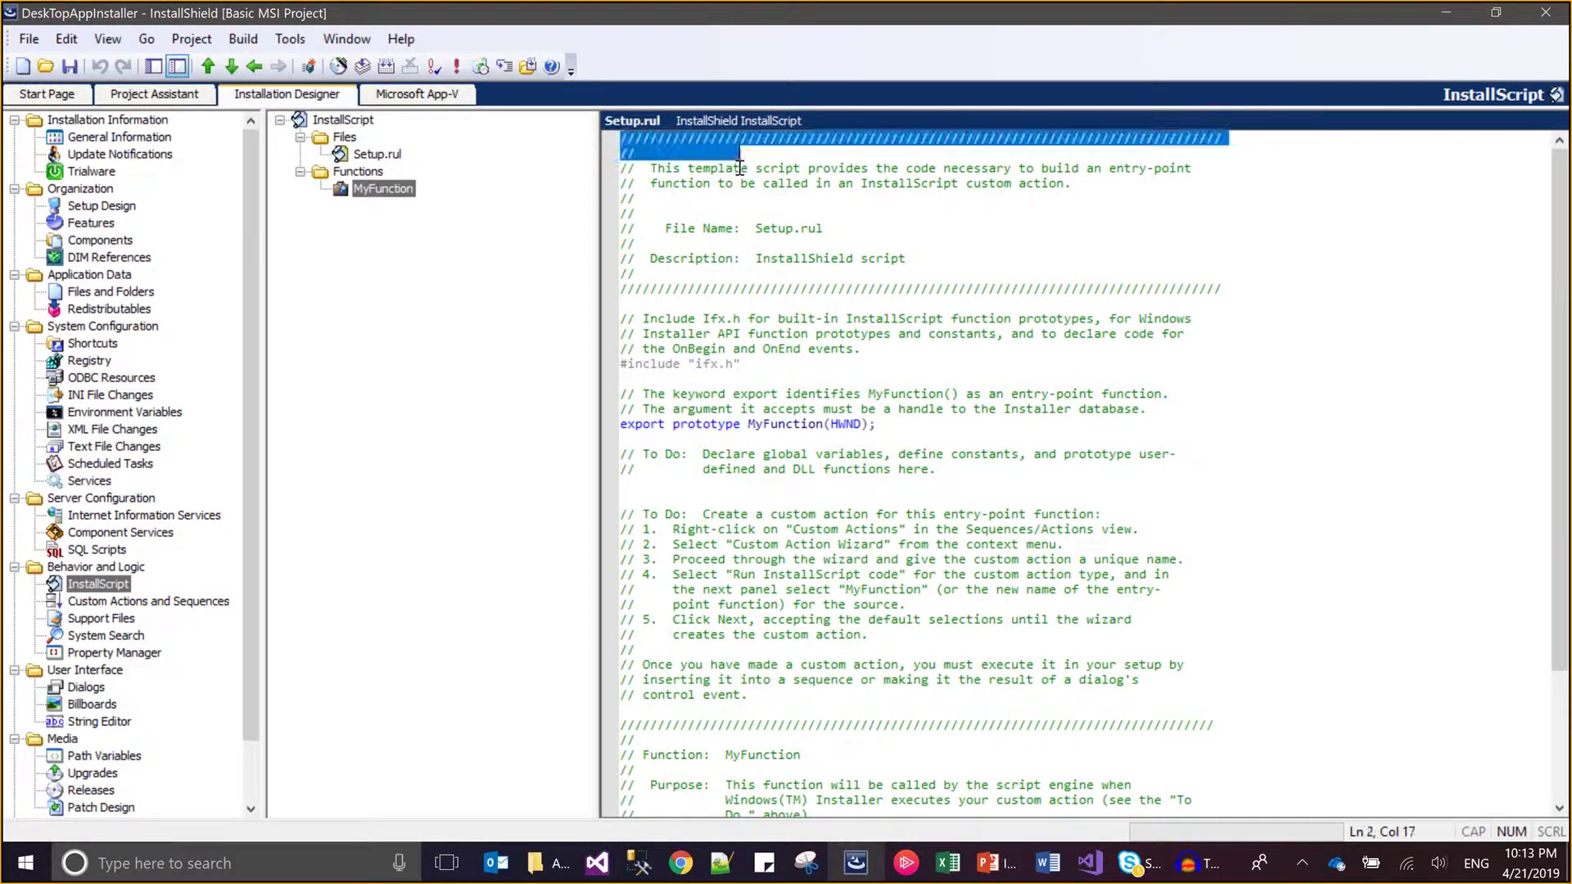
{"action": "key", "text": "shift+Down"}
{"action": "key", "text": "shift+Down"}
{"action": "key", "text": "shift+Down"}
{"action": "key", "text": "shift+Down"}
{"action": "key", "text": "shift+Down"}
{"action": "key", "text": "shift+Down"}
{"action": "key", "text": "shift+Down"}
{"action": "key", "text": "shift+Down"}
{"action": "key", "text": "shift+Down"}
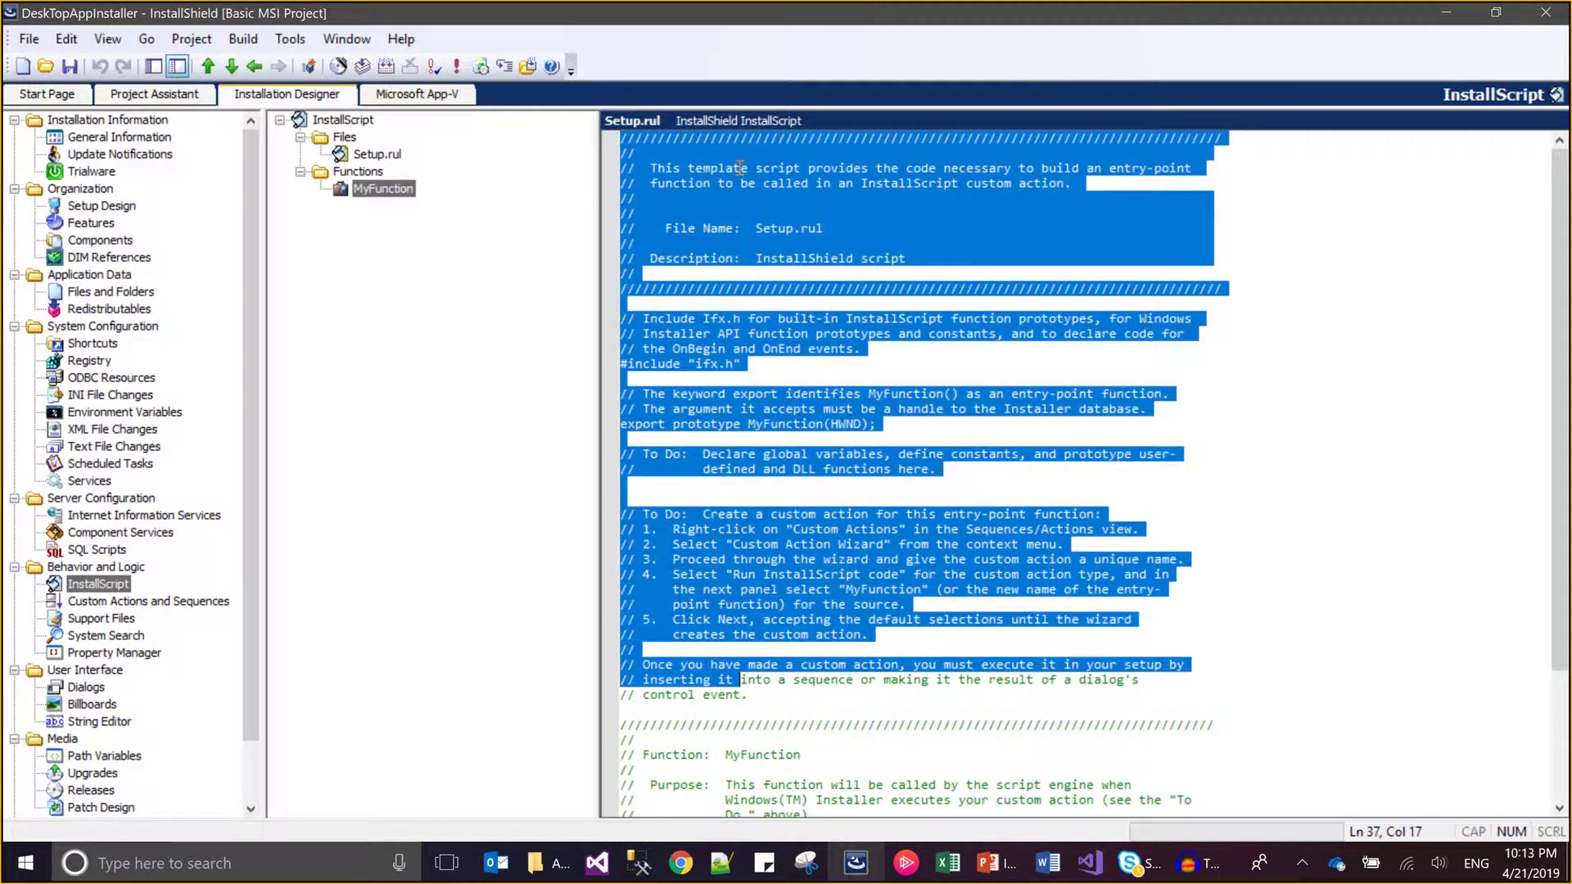
{"action": "key", "text": "Down"}
{"action": "key", "text": "Down"}
{"action": "key", "text": "Down"}
{"action": "key", "text": "Down"}
{"action": "key", "text": "Down"}
{"action": "key", "text": "Down"}
{"action": "key", "text": "Down"}
{"action": "key", "text": "Down"}
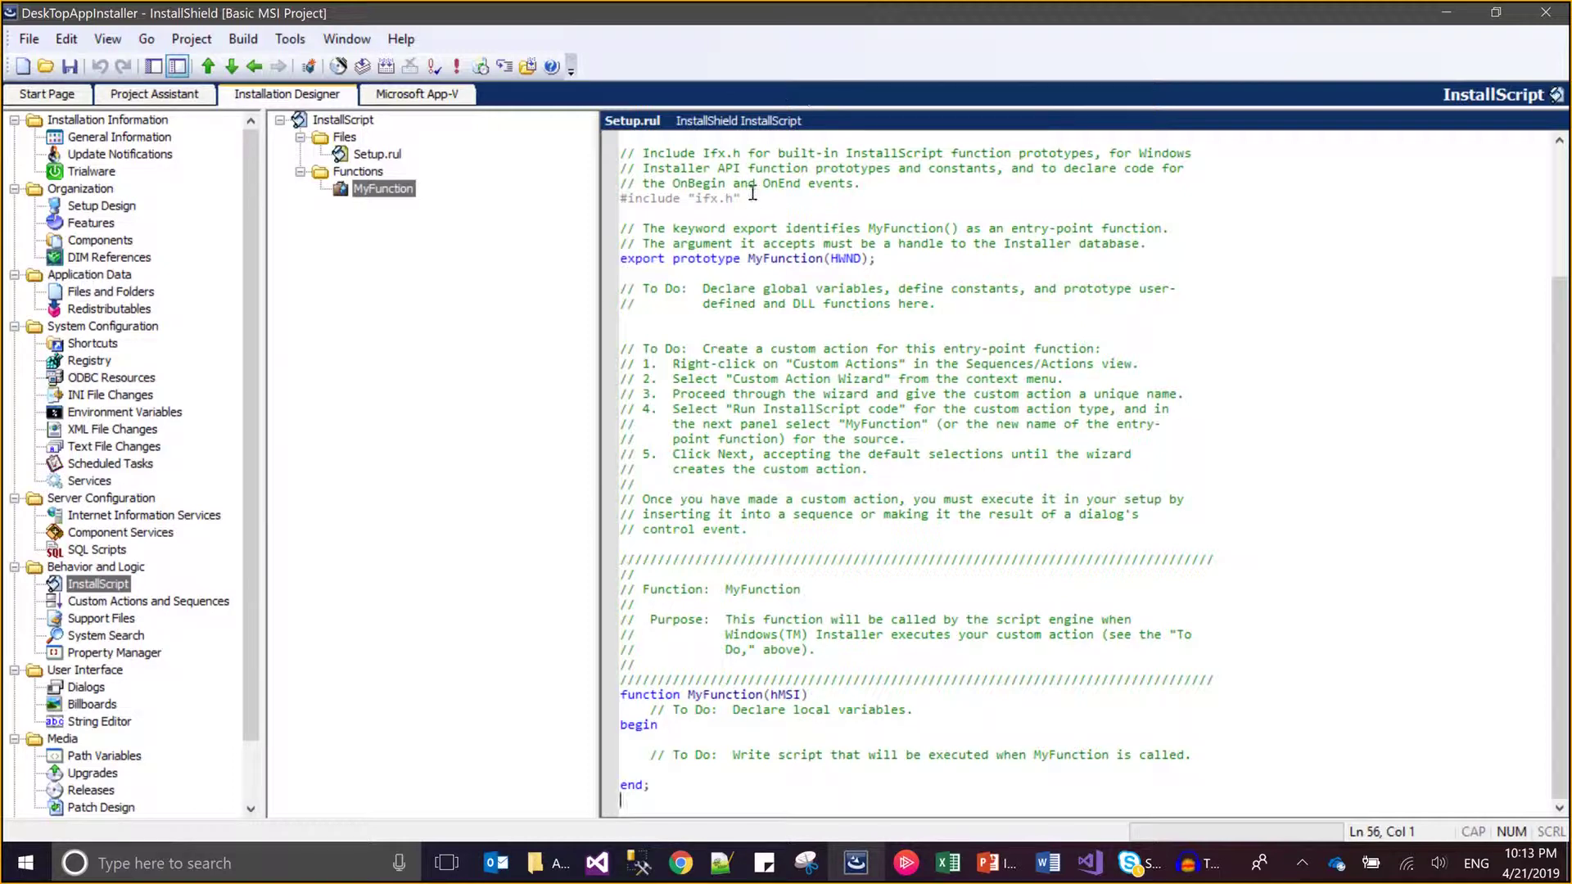
{"action": "left_click", "coordinate": [751, 192]}
{"action": "key", "text": "Up"}
{"action": "key", "text": "Up"}
{"action": "key", "text": "Up"}
{"action": "key", "text": "Up"}
{"action": "key", "text": "Up"}
{"action": "key", "text": "Up"}
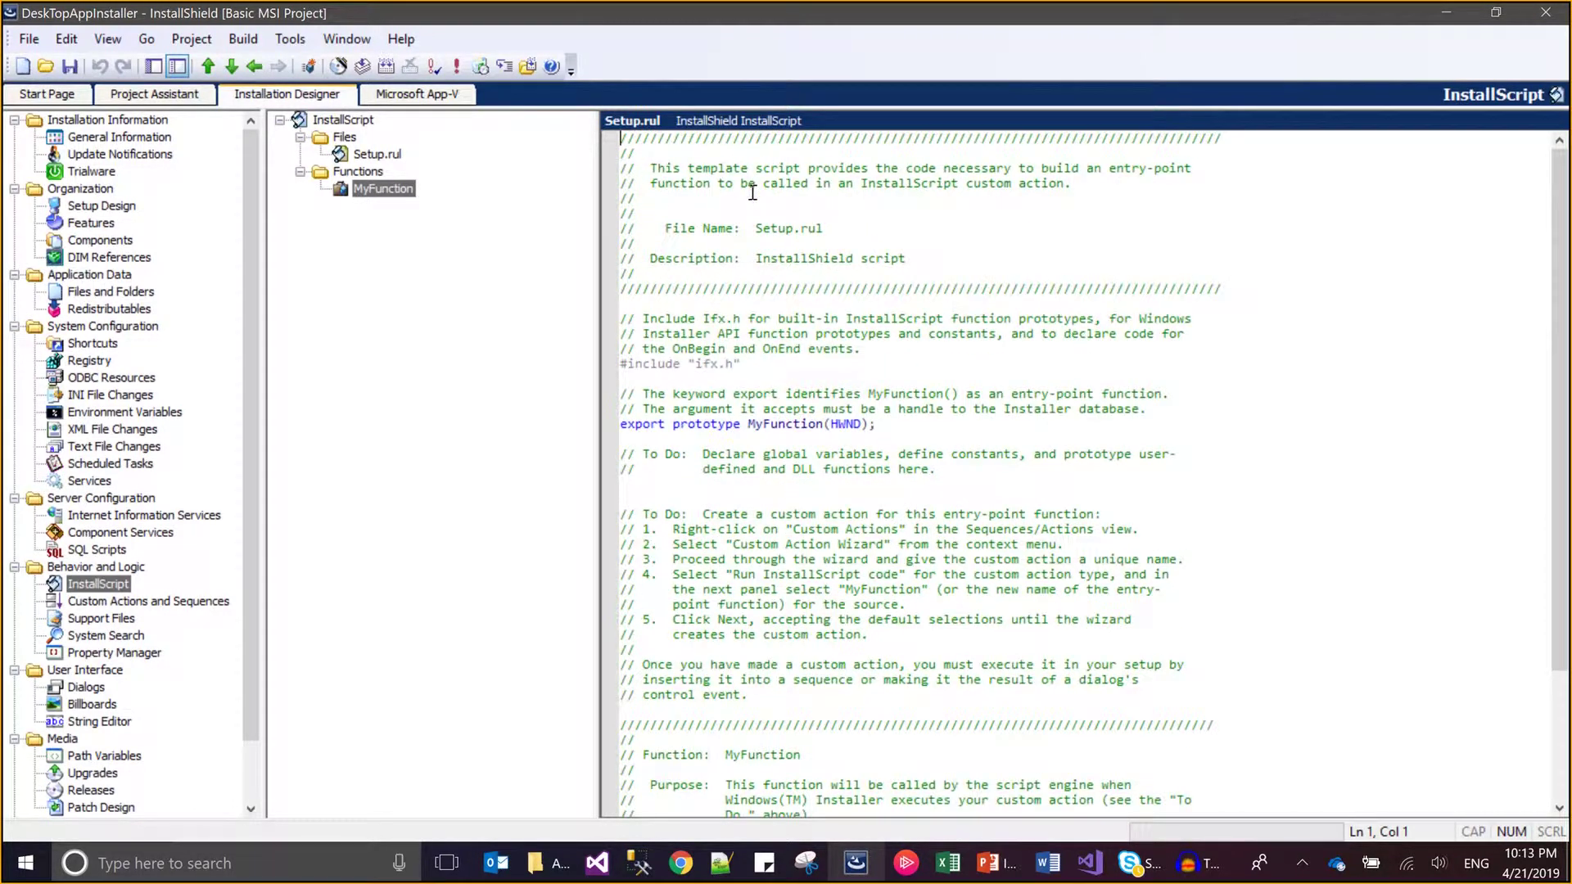
{"action": "key", "text": "Down"}
{"action": "key", "text": "Down"}
{"action": "key", "text": "Down"}
{"action": "key", "text": "Down"}
{"action": "key", "text": "Down"}
{"action": "key", "text": "Down"}
{"action": "key", "text": "Down"}
{"action": "key", "text": "Down"}
{"action": "key", "text": "Down"}
{"action": "key", "text": "Down"}
{"action": "key", "text": "Down"}
{"action": "key", "text": "Down"}
{"action": "key", "text": "Down"}
{"action": "key", "text": "shift+Left"}
{"action": "key", "text": "shift+Left"}
{"action": "key", "text": "shift+Left"}
{"action": "key", "text": "shift+Left"}
{"action": "key", "text": "shift+Left"}
{"action": "key", "text": "shift+Left"}
{"action": "key", "text": "shift+Left"}
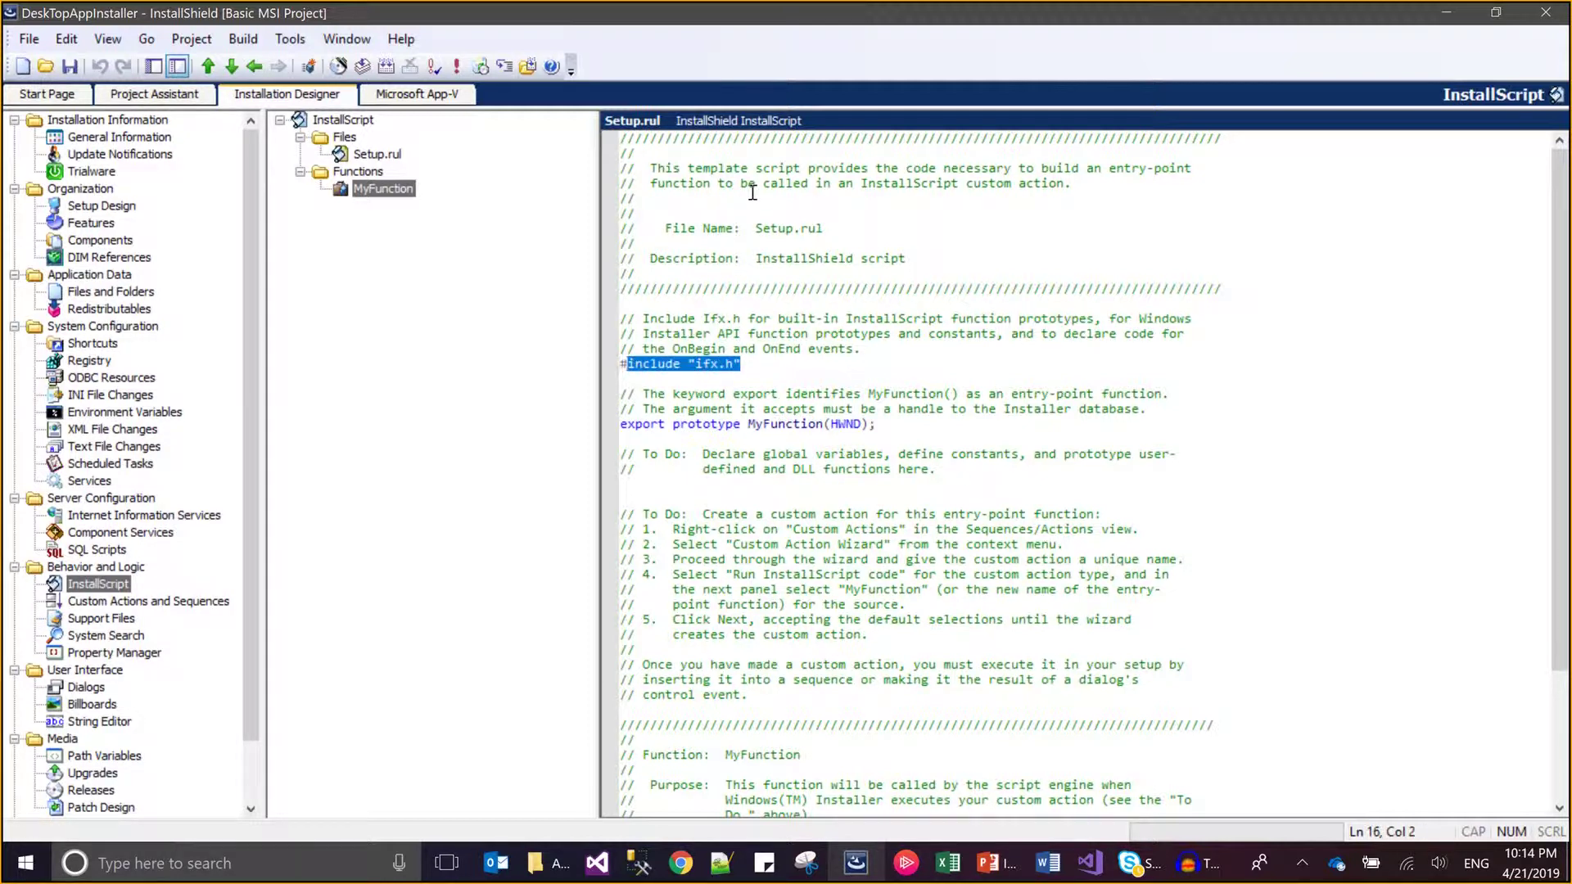
{"action": "key", "text": "Down"}
{"action": "key", "text": "Down"}
{"action": "key", "text": "Down"}
{"action": "key", "text": "Down"}
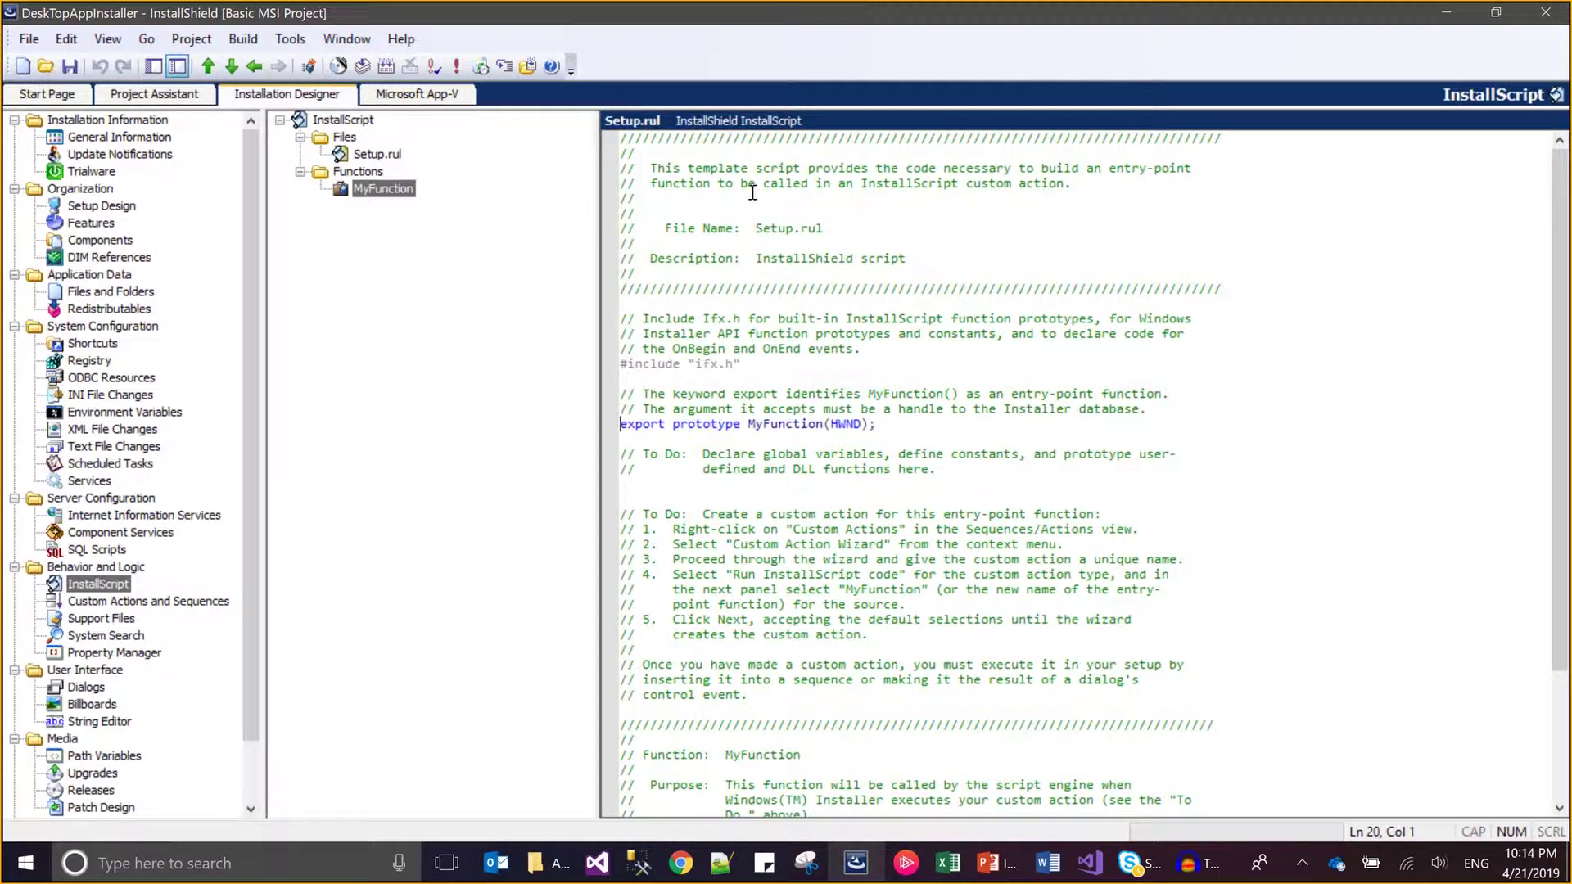
{"action": "key", "text": "ctrl+shift+Right"}
{"action": "key", "text": "ctrl+shift+Right"}
{"action": "key", "text": "ctrl+shift+Right"}
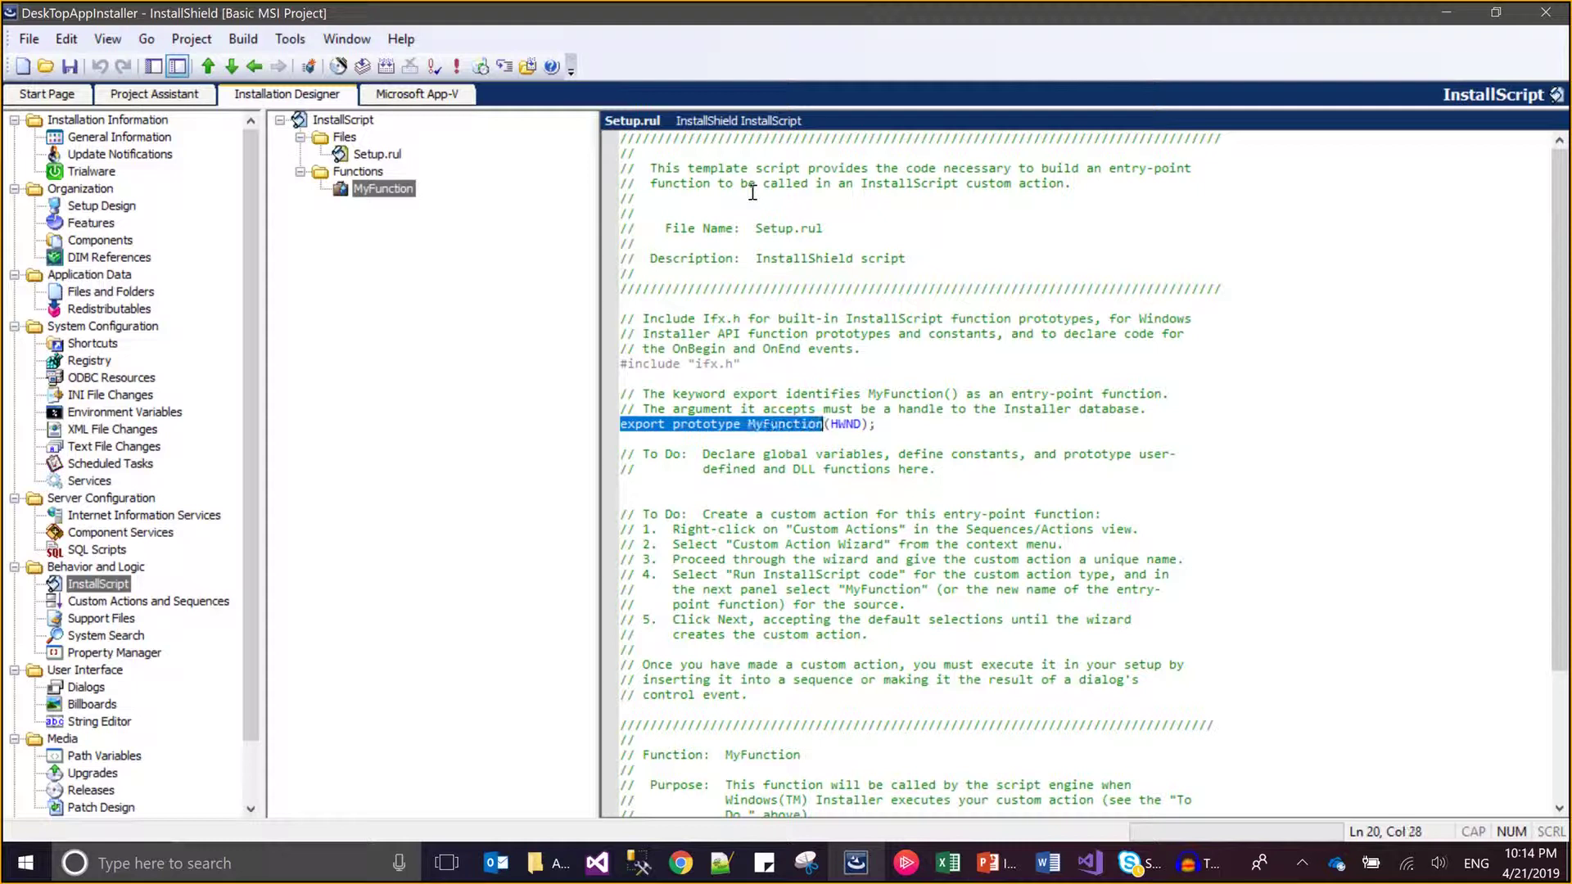
{"action": "key", "text": "Right"}
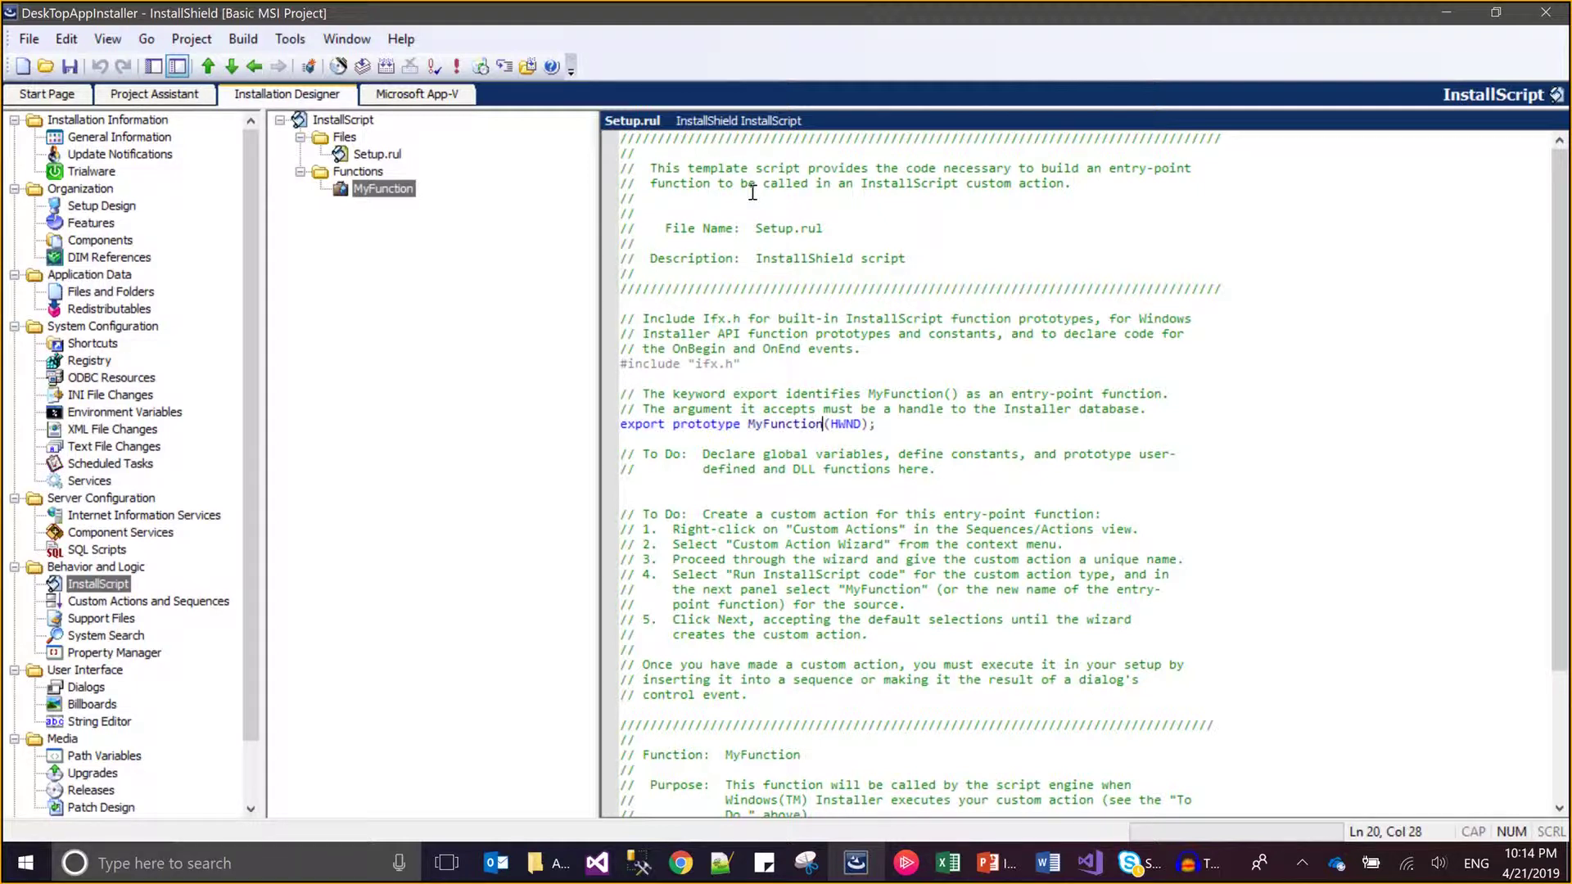
{"action": "key", "text": "ctrl+shift+Left"}
Step: Rename MyFunction to RaiseMyPopuMessage in the exported prototype
{"action": "key", "text": "Left"}
{"action": "key", "text": "ctrl+Right"}
{"action": "key", "text": "ctrl+shift+Left"}
{"action": "type", "text": "Raise"}
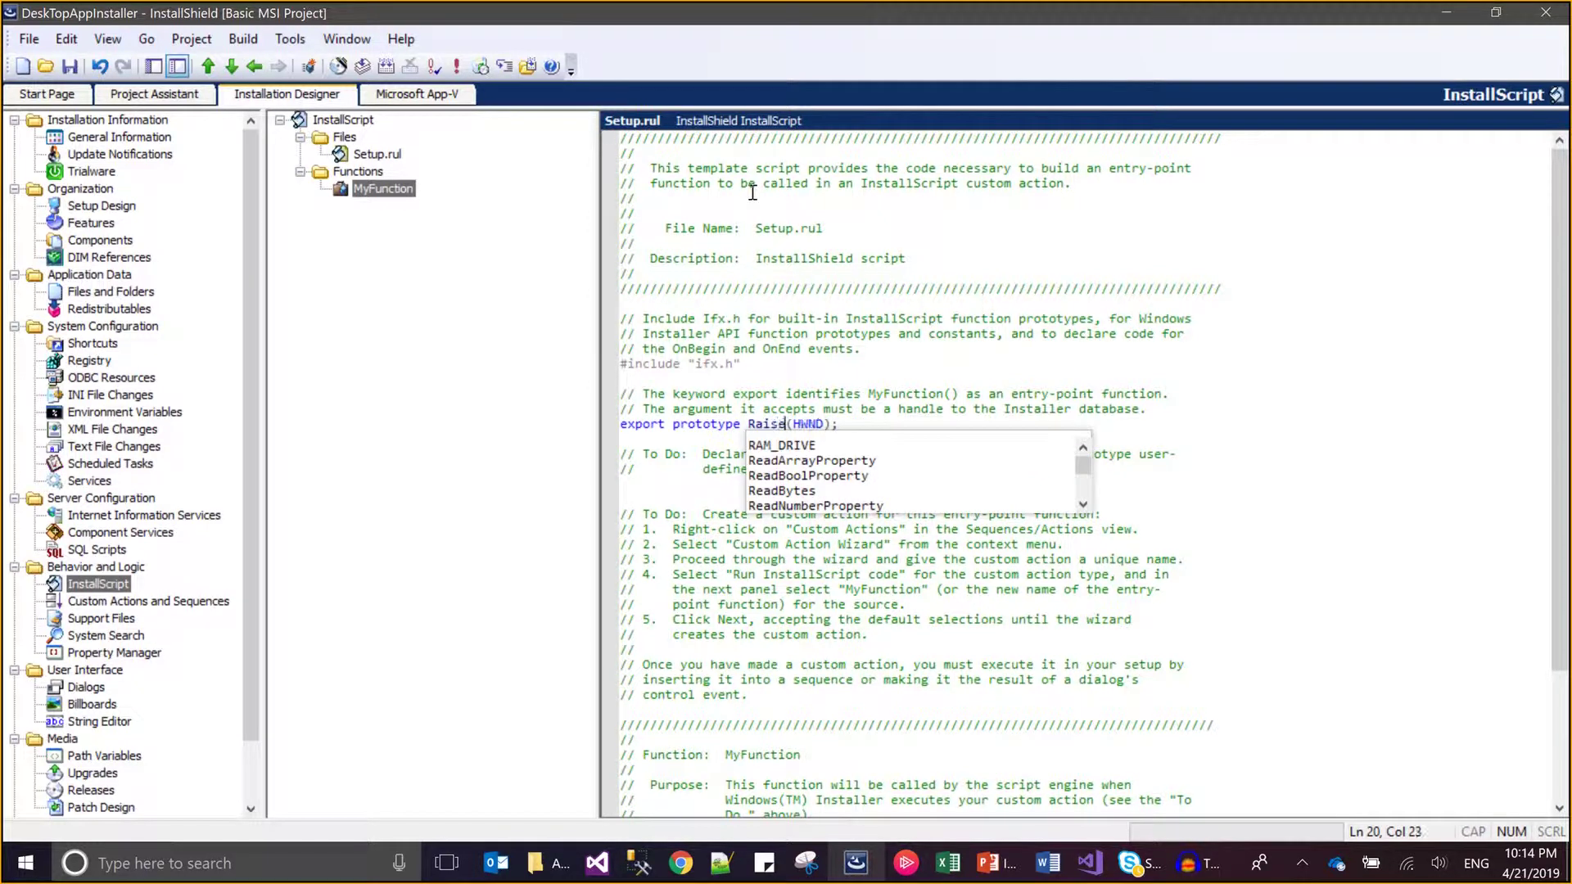
{"action": "type", "text": "MyPopup"}
{"action": "type", "text": "Messa"}
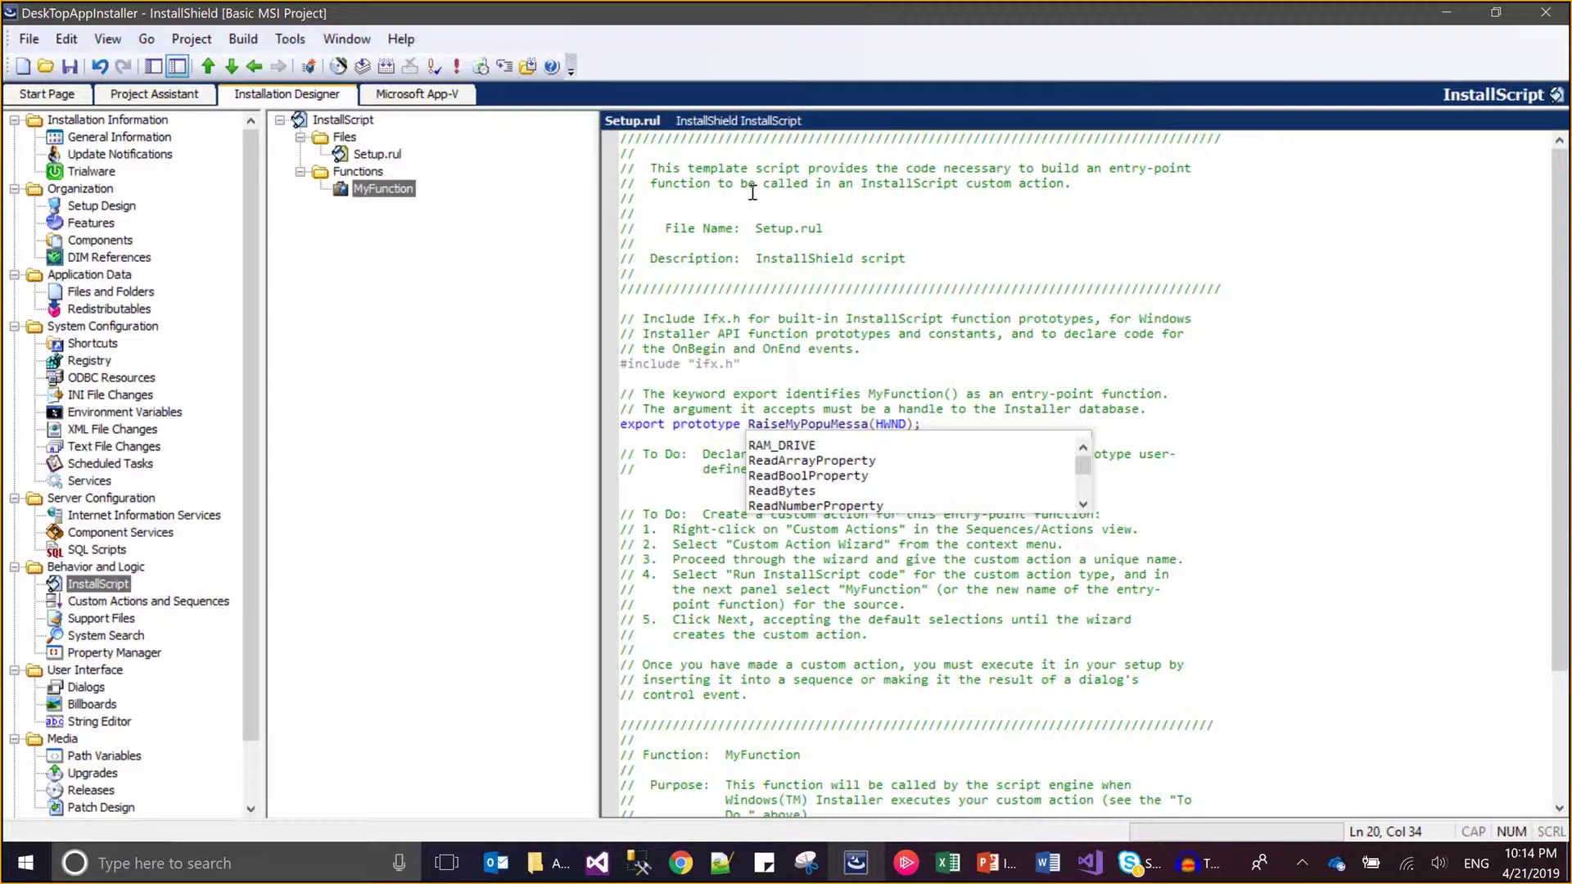
{"action": "type", "text": "ge"}
{"action": "key", "text": "Right"}
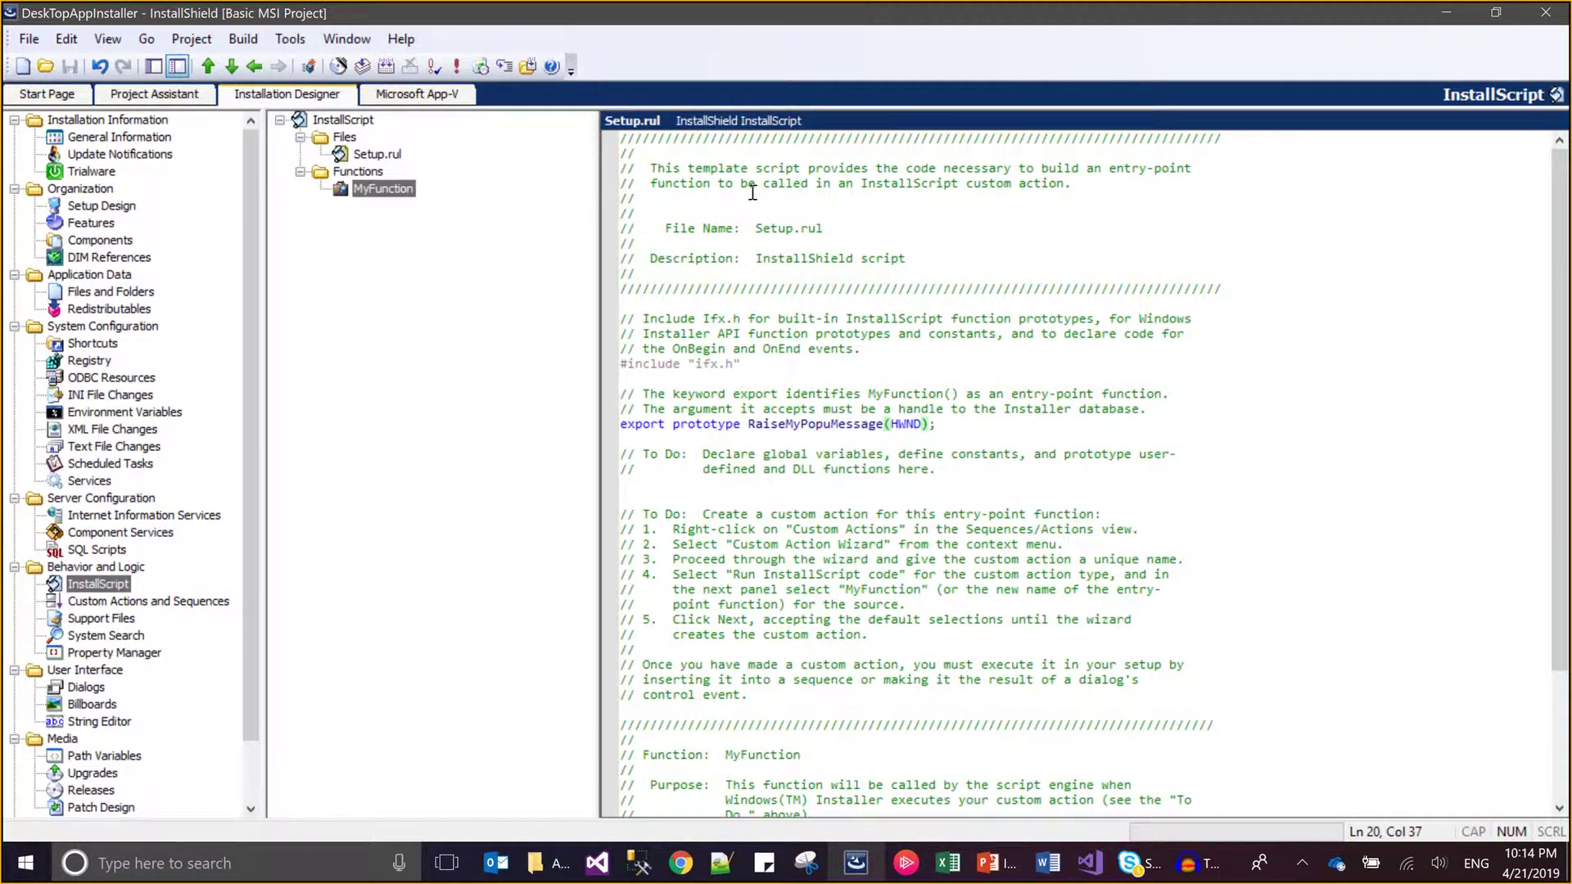
Step: Insert blank lines inside MyFunction's body
{"action": "key", "text": "Down"}
{"action": "key", "text": "Down"}
{"action": "key", "text": "Down"}
{"action": "key", "text": "Down"}
{"action": "key", "text": "Down"}
{"action": "key", "text": "Down"}
{"action": "key", "text": "Down"}
{"action": "key", "text": "Down"}
{"action": "key", "text": "Down"}
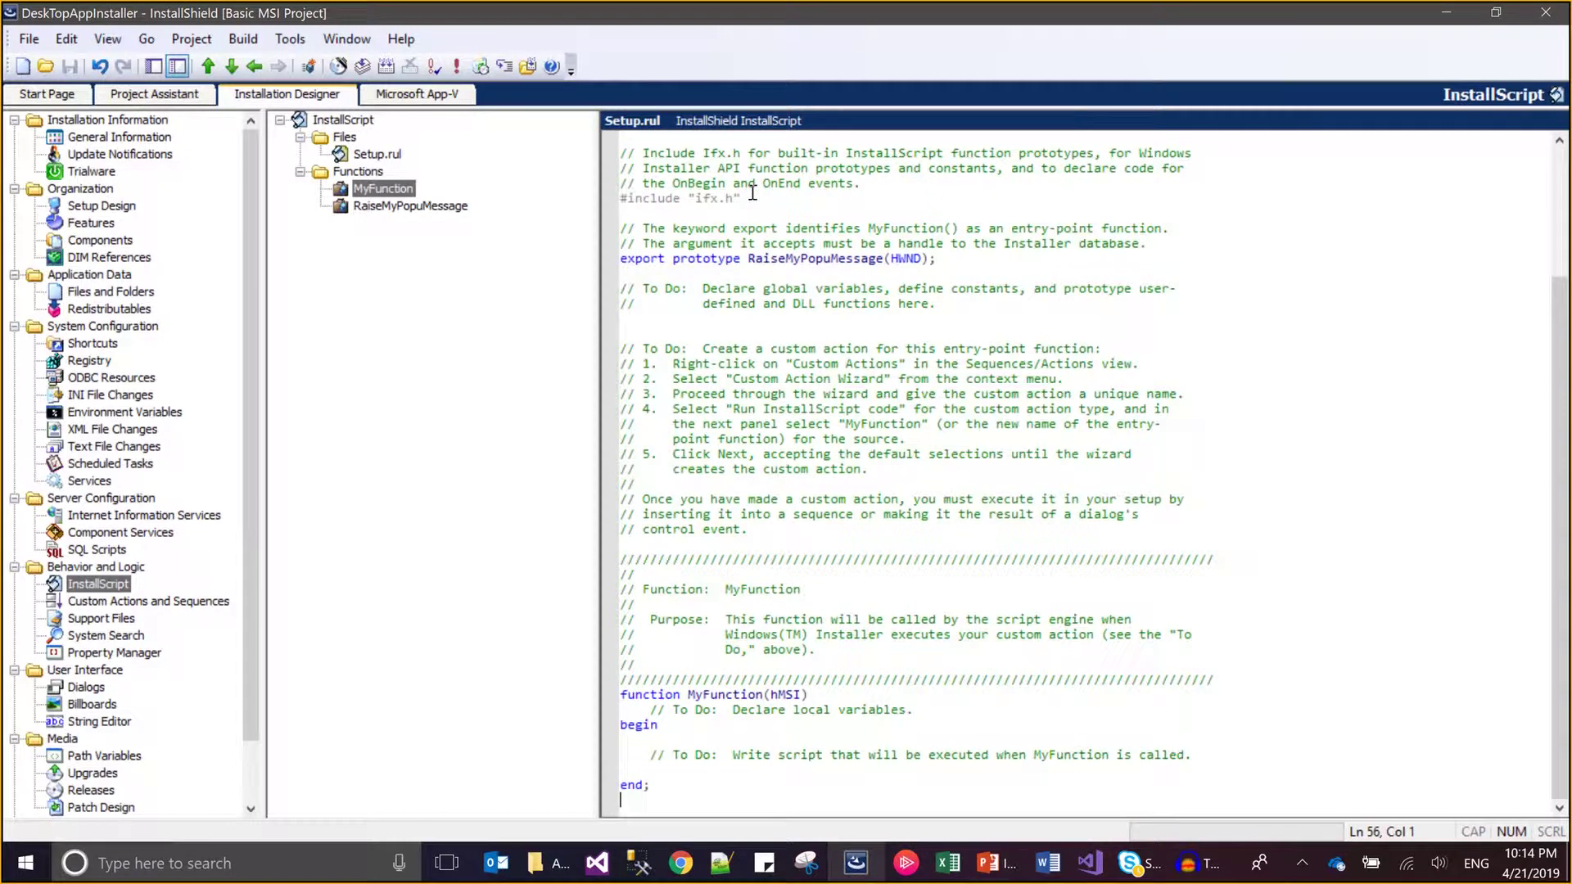
{"action": "left_click", "coordinate": [873, 755]}
{"action": "key", "text": "Home"}
{"action": "key", "text": "Return"}
{"action": "key", "text": "Up"}
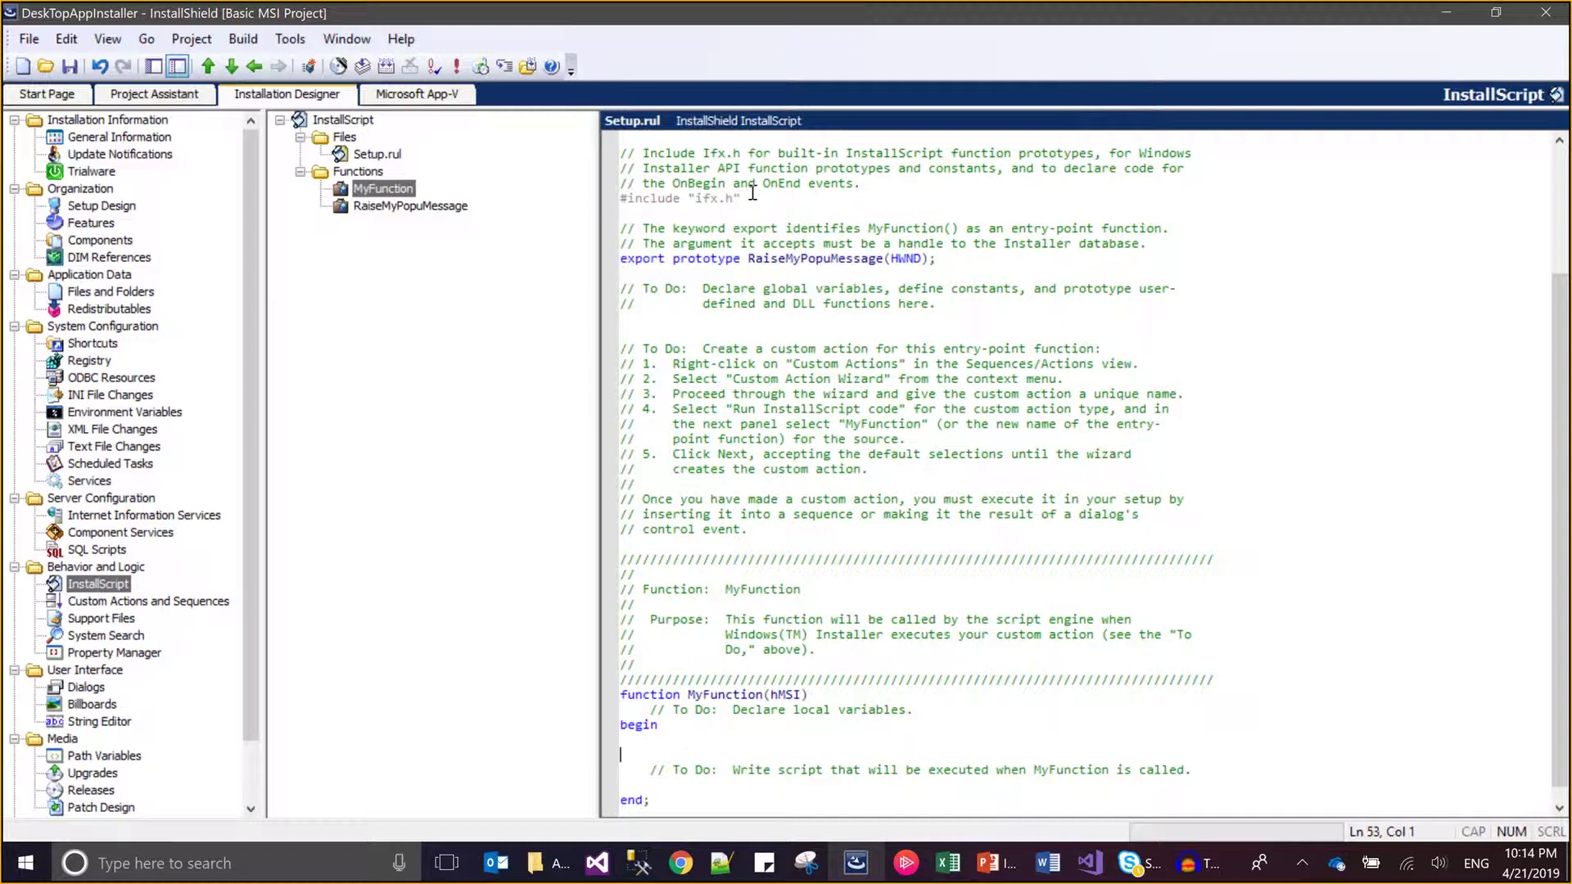
Step: Open a new Chrome incognito window from the taskbar
{"action": "left_click", "coordinate": [681, 863]}
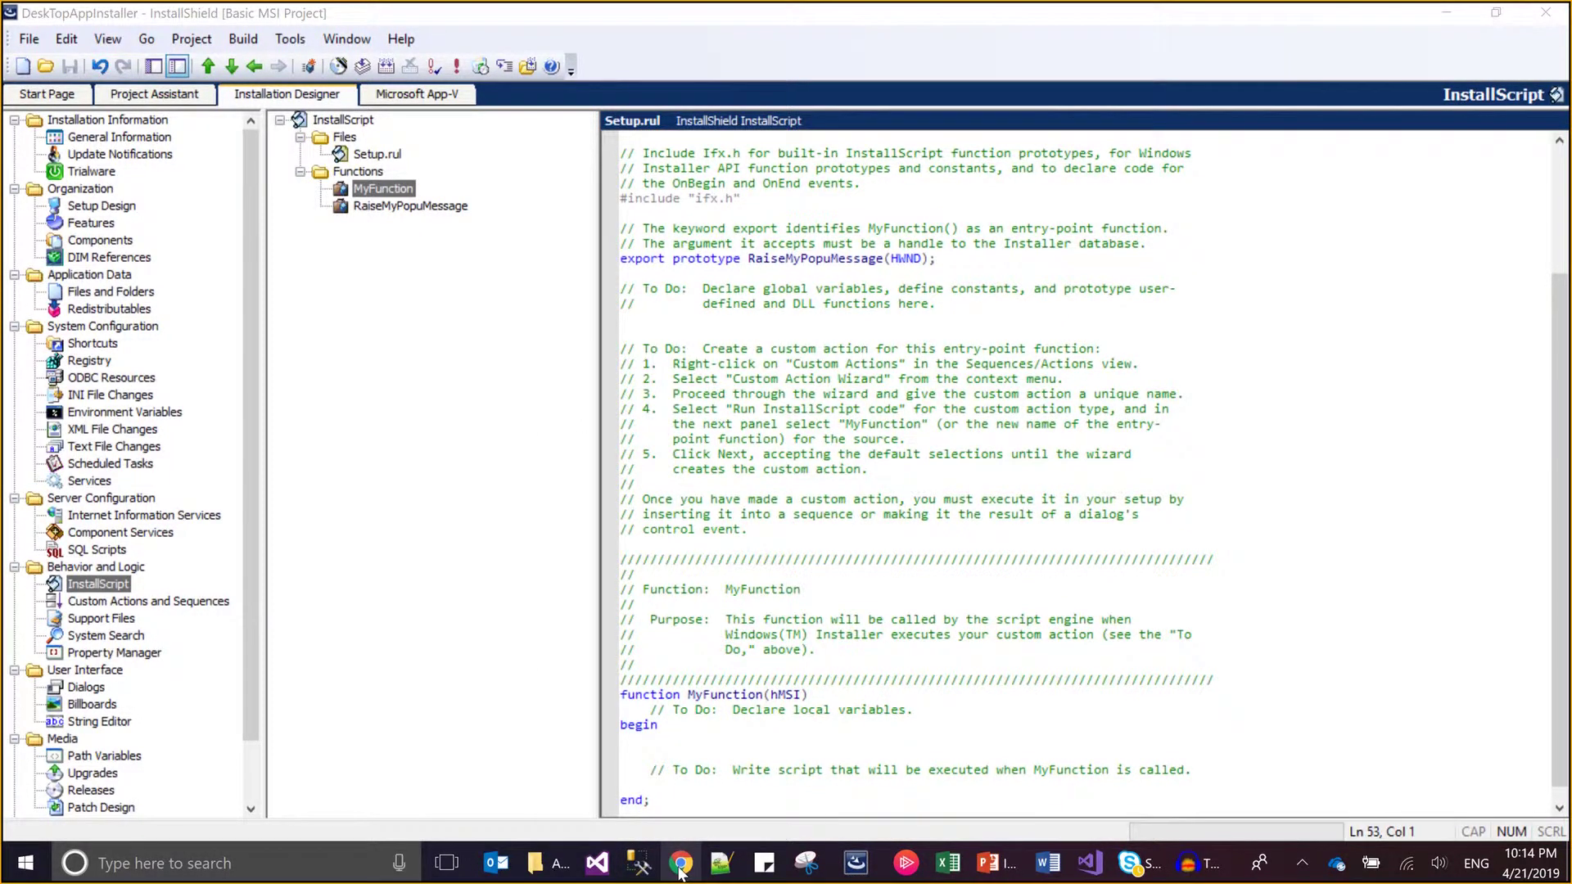
{"action": "right_click", "coordinate": [681, 864]}
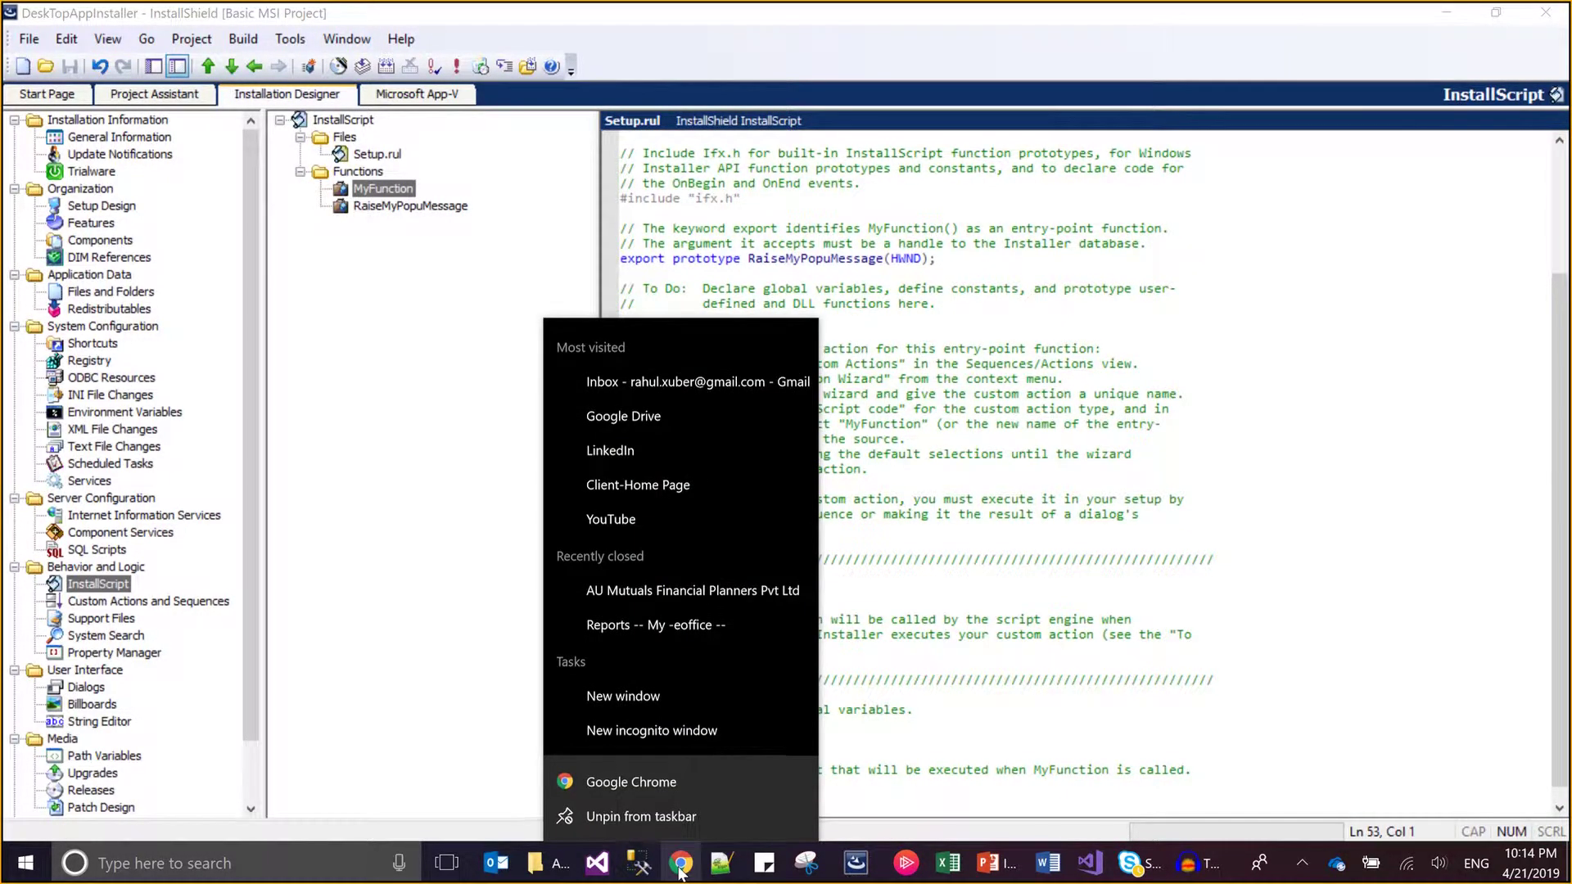
{"action": "left_click", "coordinate": [670, 741]}
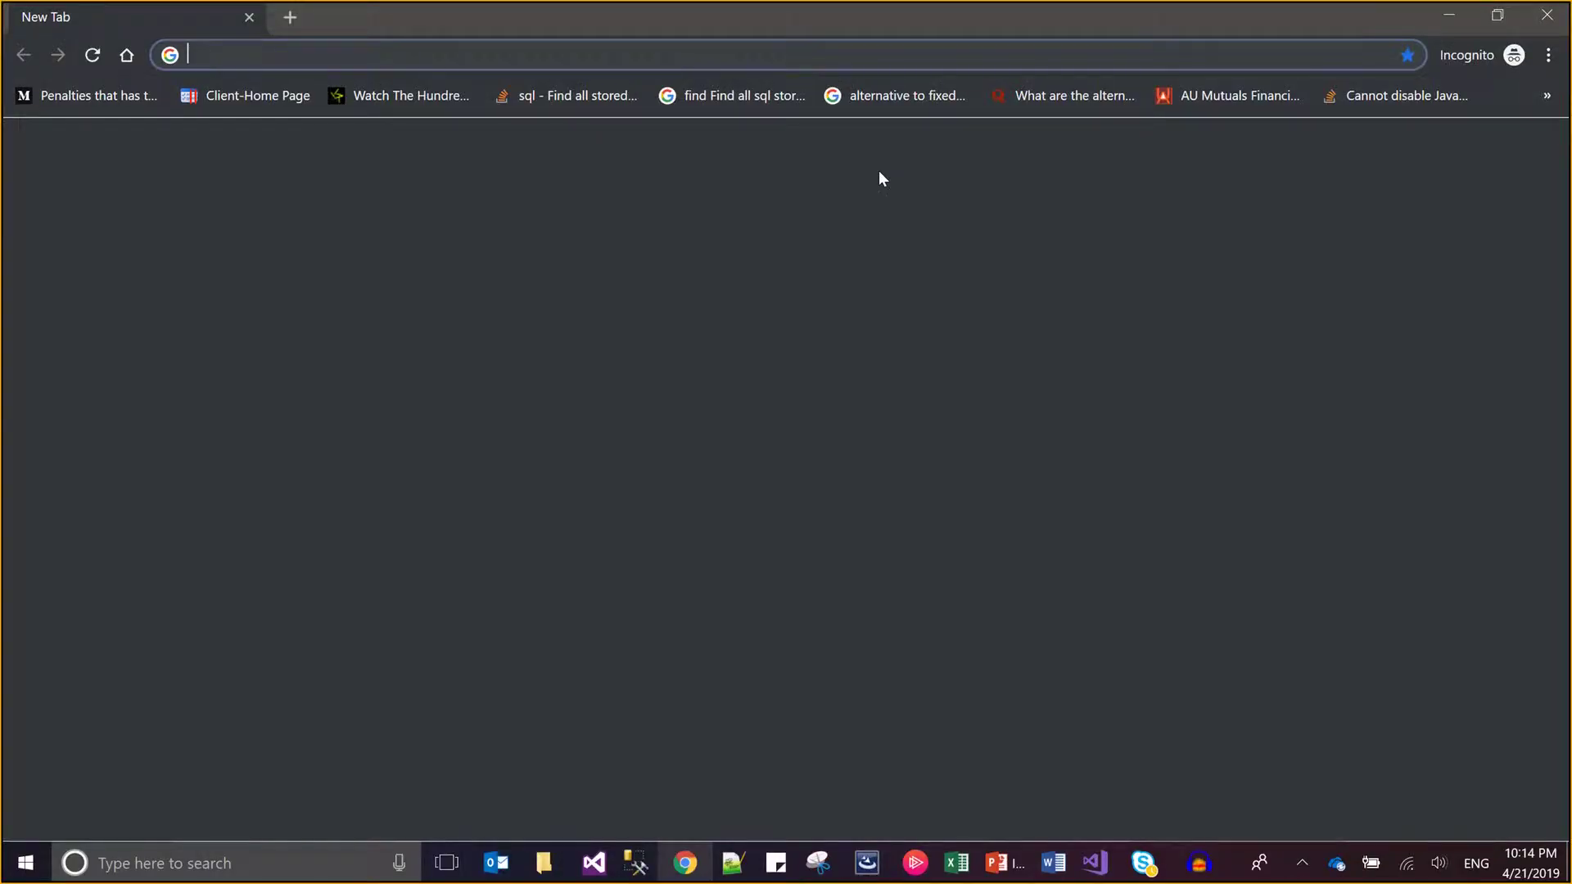
{"action": "type", "text": "ra"}
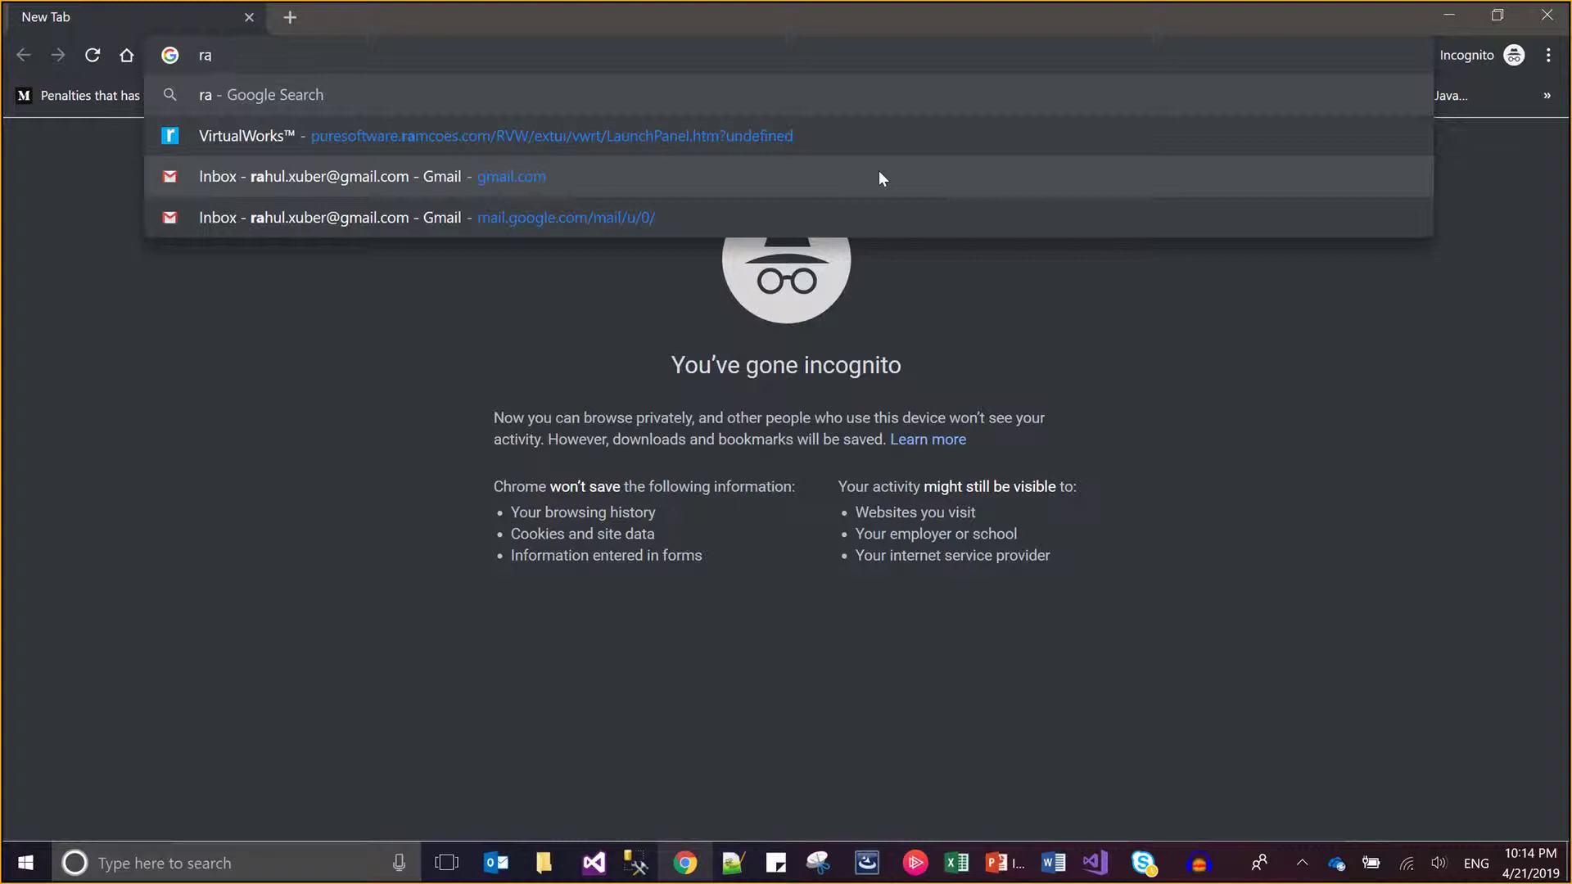
{"action": "type", "text": "ise a popu"}
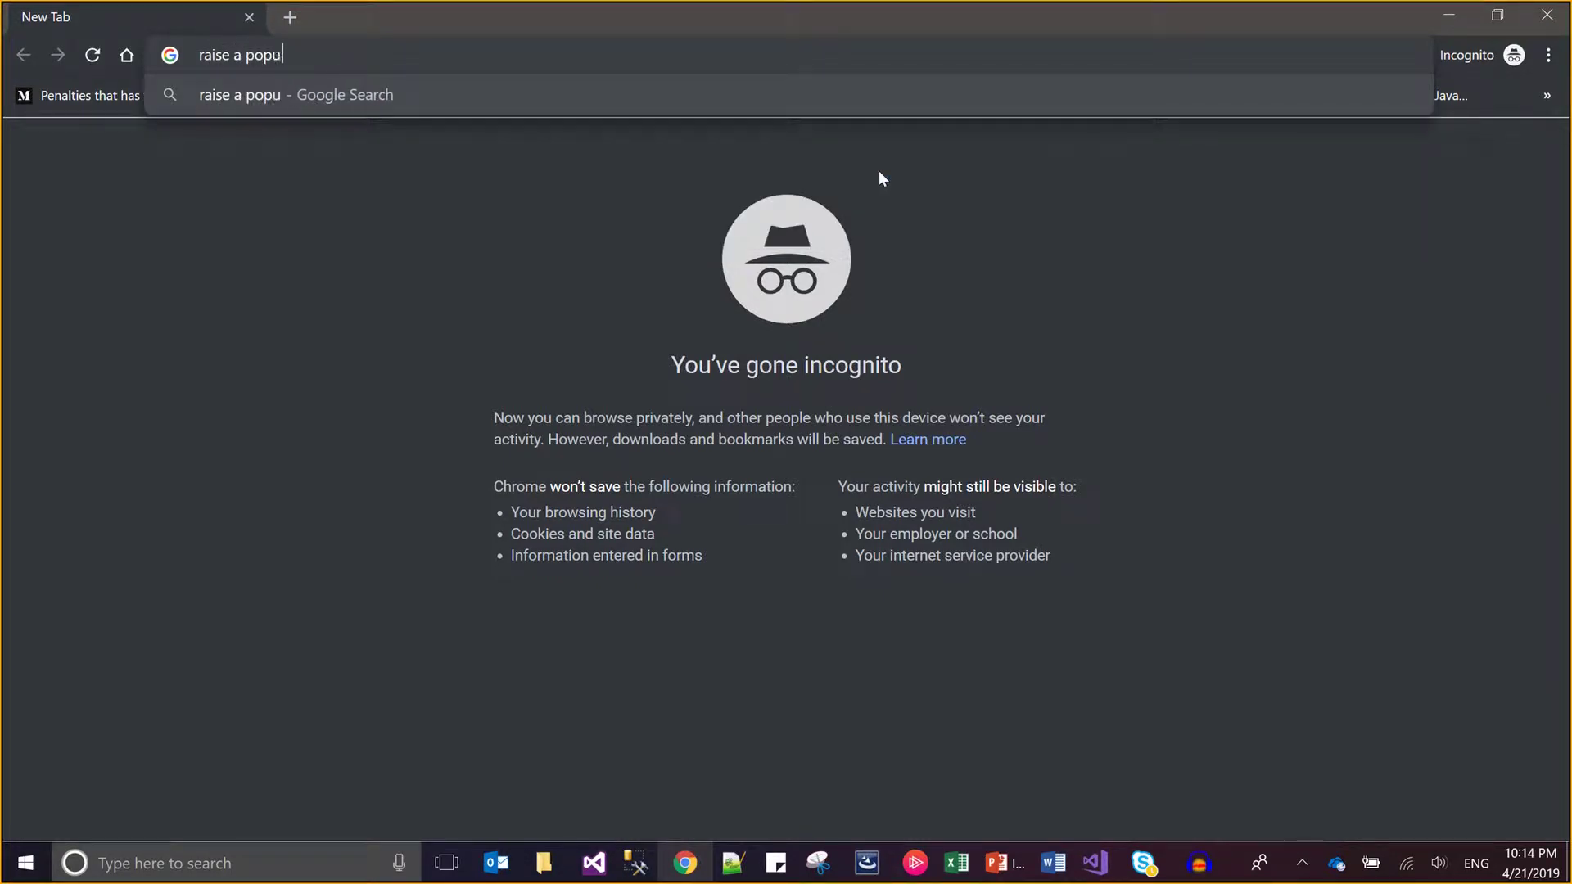
Step: Search 'Message popup in installscriptcode installsheild' and bring up options for the MessageBox result
{"action": "key", "text": "BackSpace"}
{"action": "key", "text": "BackSpace"}
{"action": "key", "text": "BackSpace"}
{"action": "key", "text": "BackSpace"}
{"action": "type", "text": "e"}
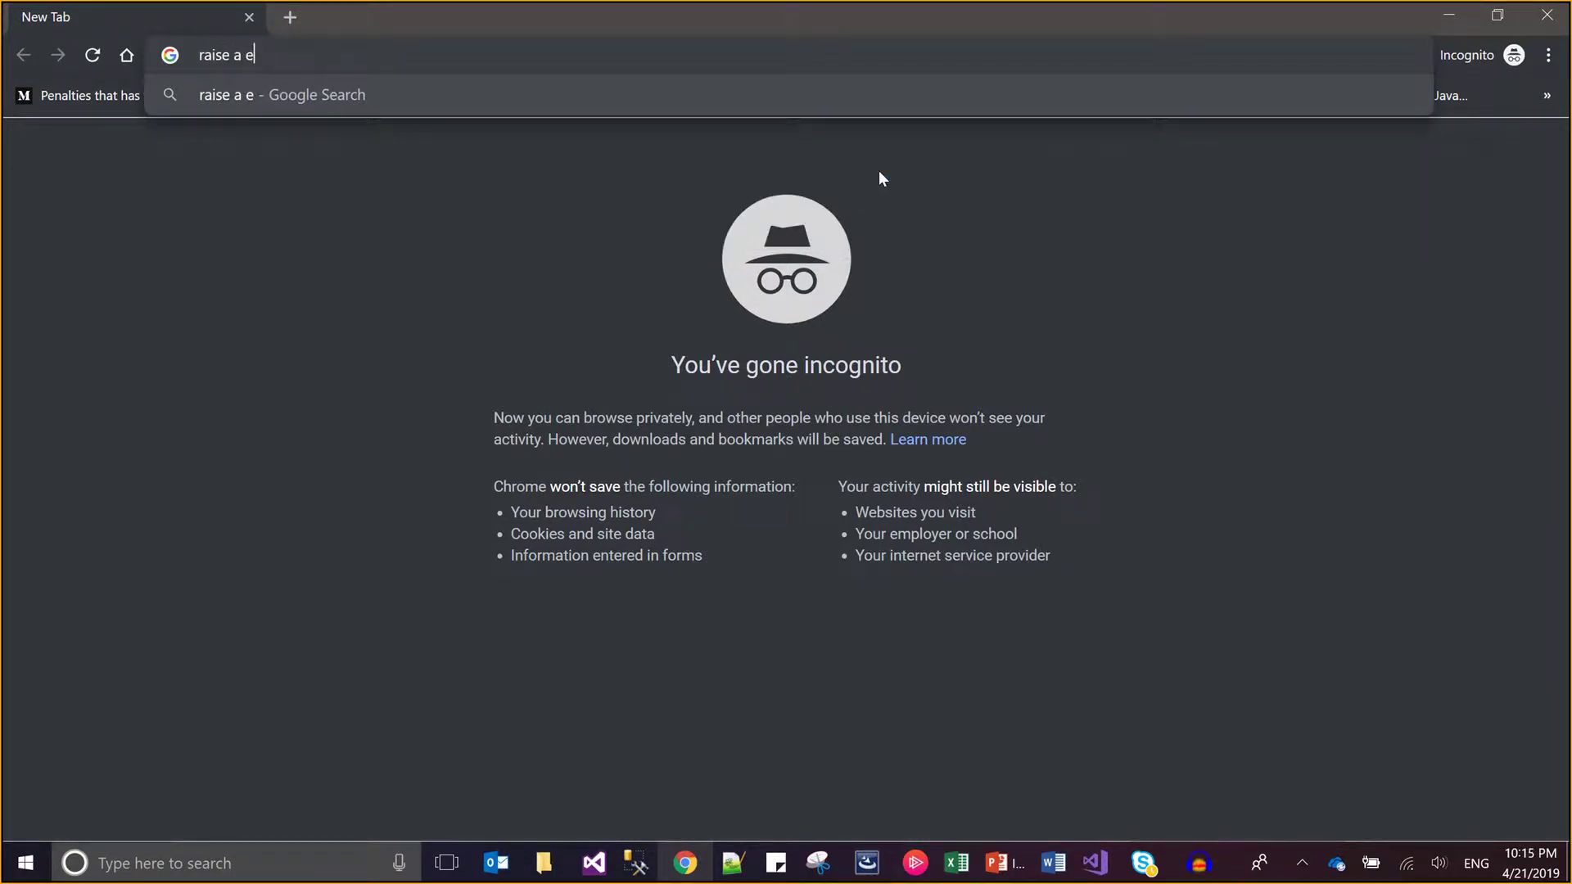
{"action": "type", "text": "rror popu"}
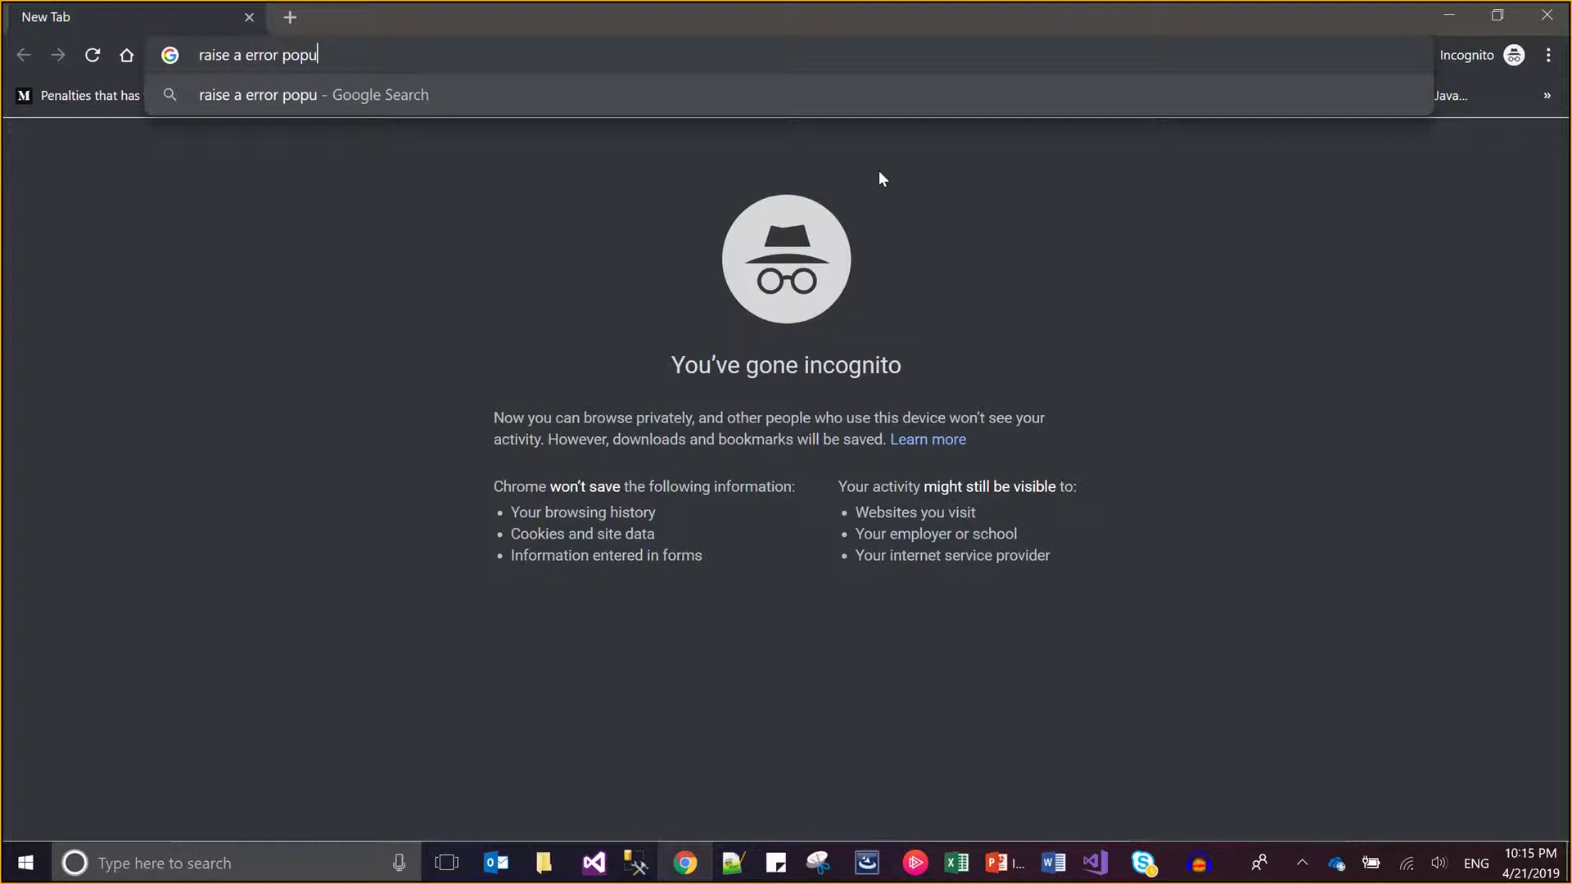
{"action": "type", "text": "p in uns"}
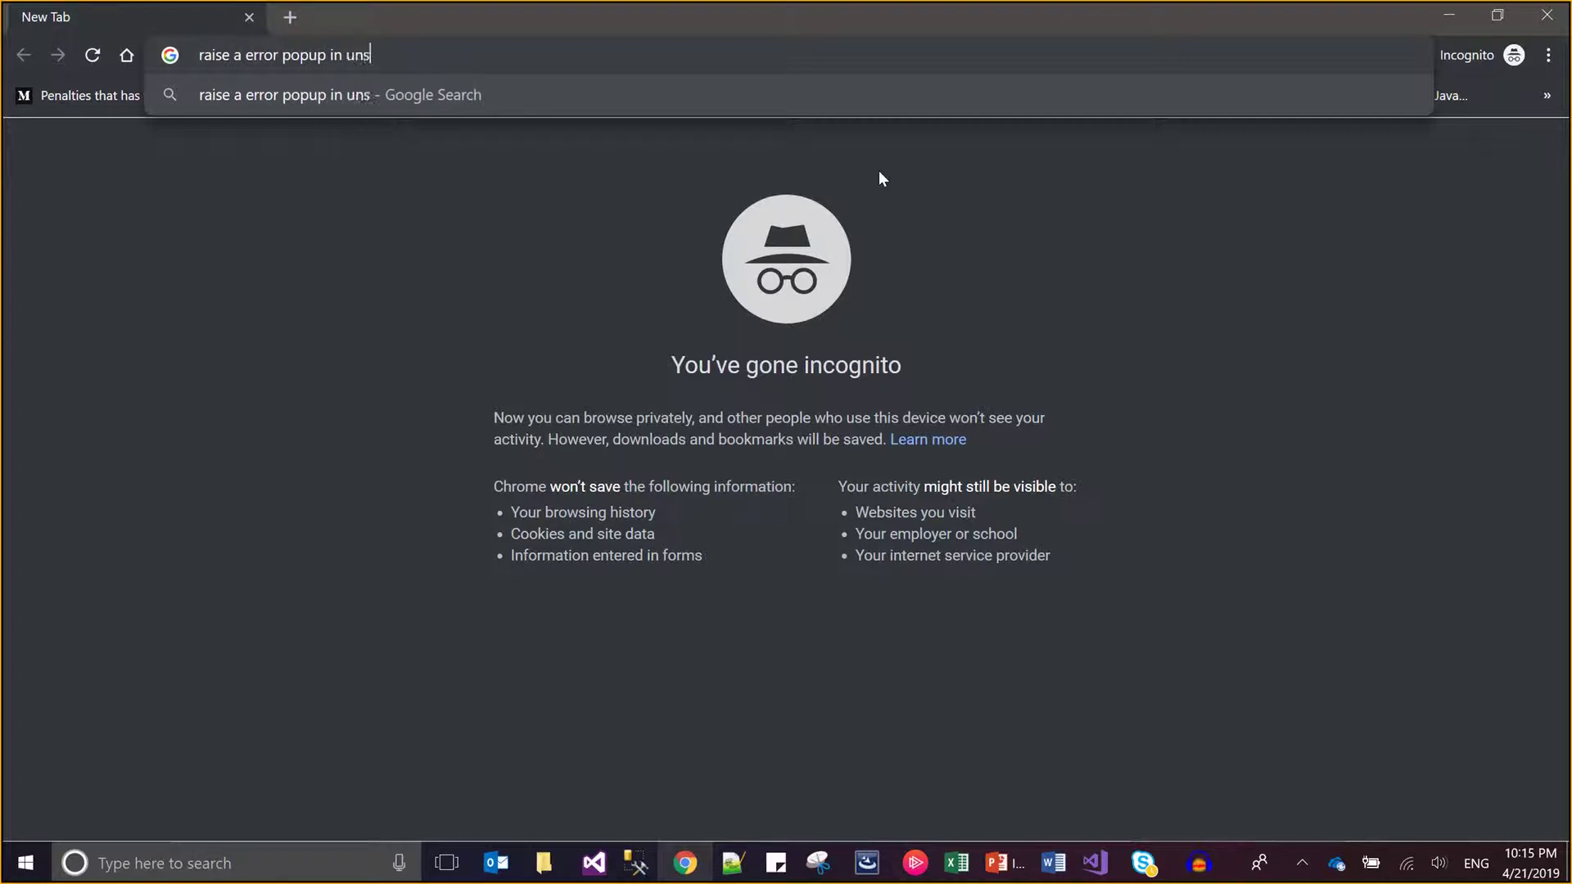
{"action": "key", "text": "BackSpace"}
{"action": "key", "text": "BackSpace"}
{"action": "key", "text": "BackSpace"}
{"action": "type", "text": "intal"}
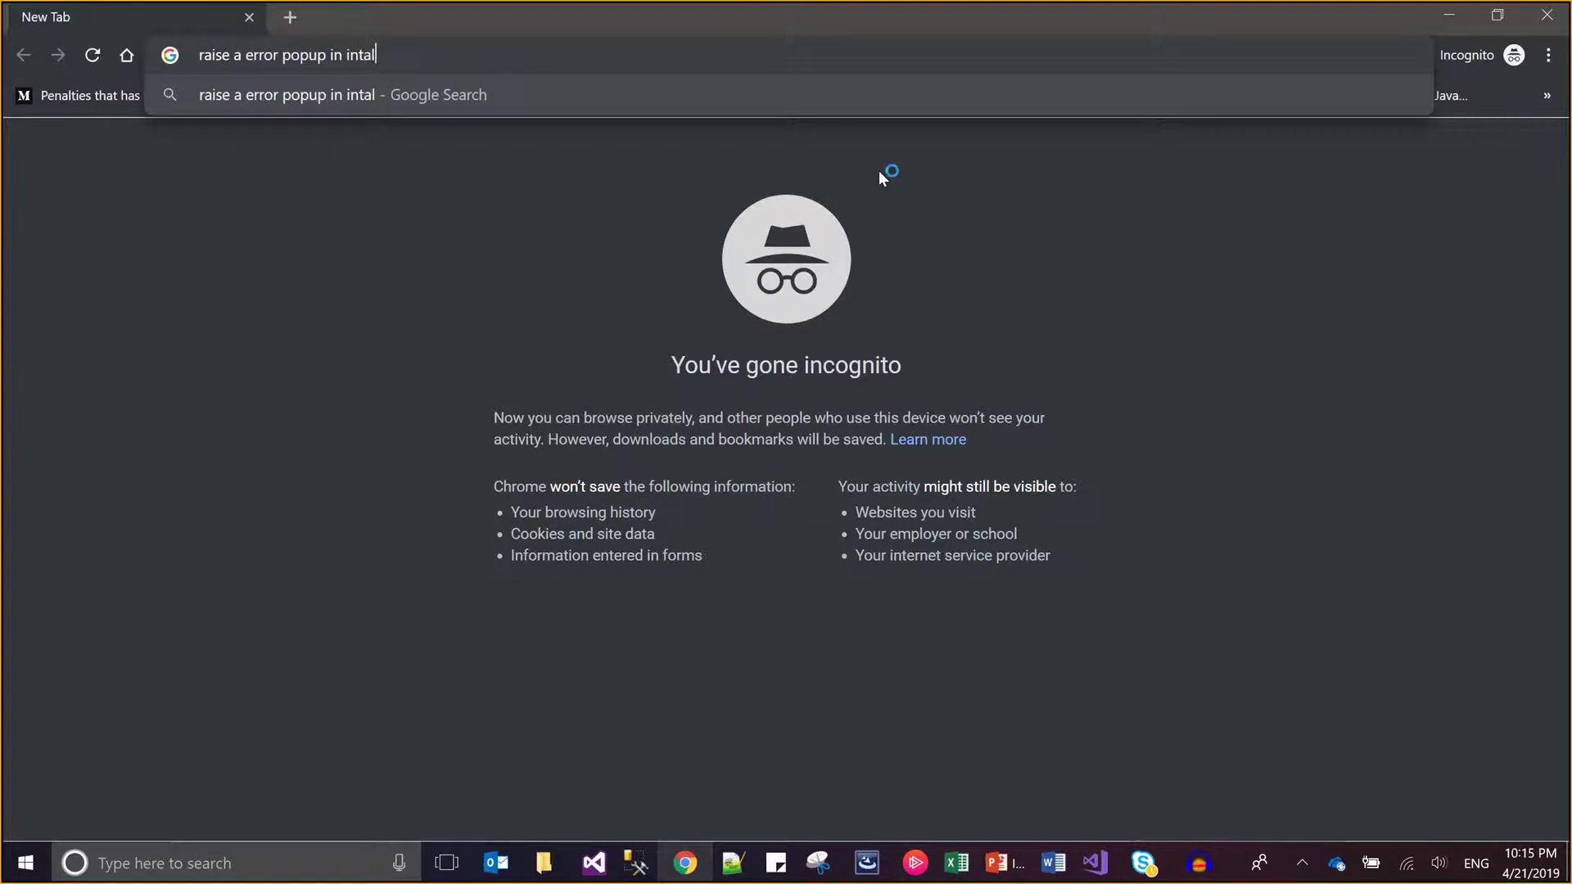
{"action": "type", "text": "l"}
{"action": "key", "text": "BackSpace"}
{"action": "key", "text": "BackSpace"}
{"action": "key", "text": "BackSpace"}
{"action": "key", "text": "BackSpace"}
{"action": "type", "text": "nstall"}
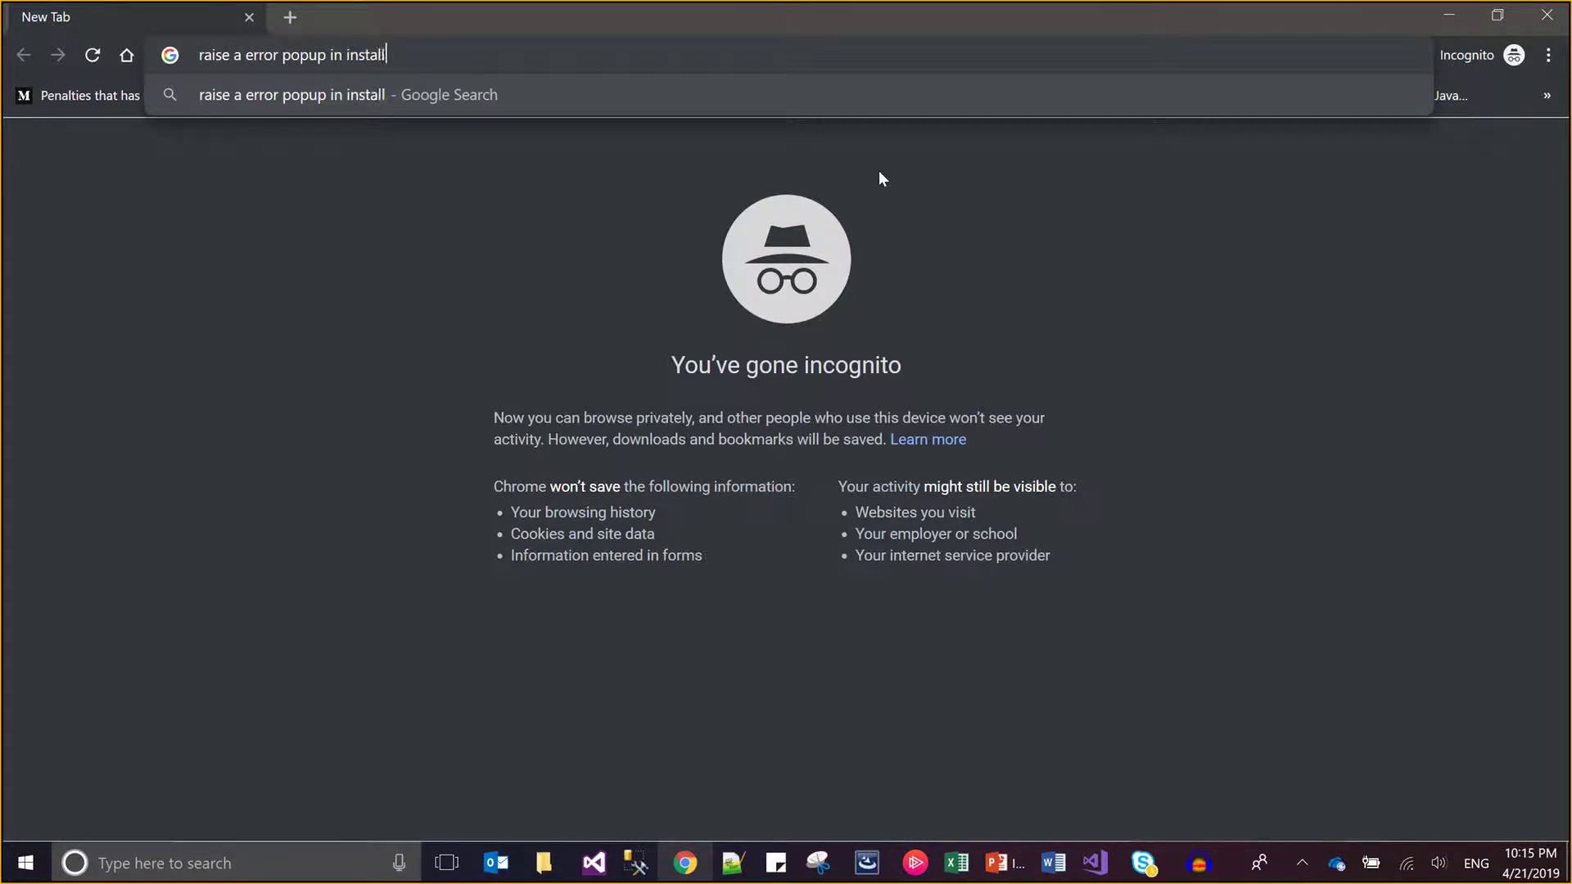
{"action": "type", "text": "scriptc"}
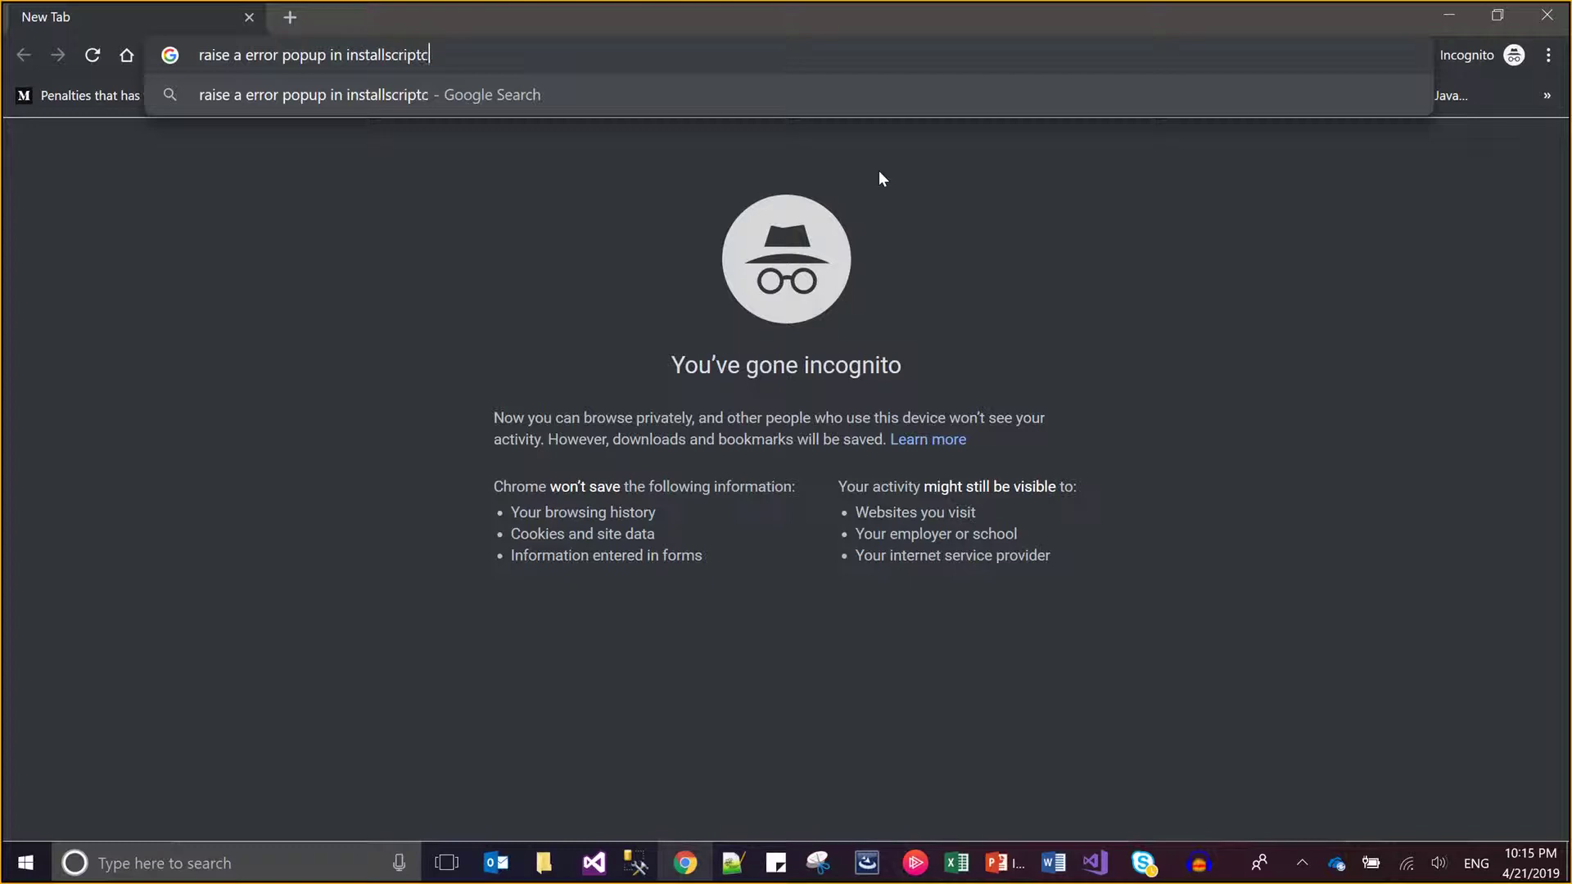
{"action": "type", "text": "ode install"}
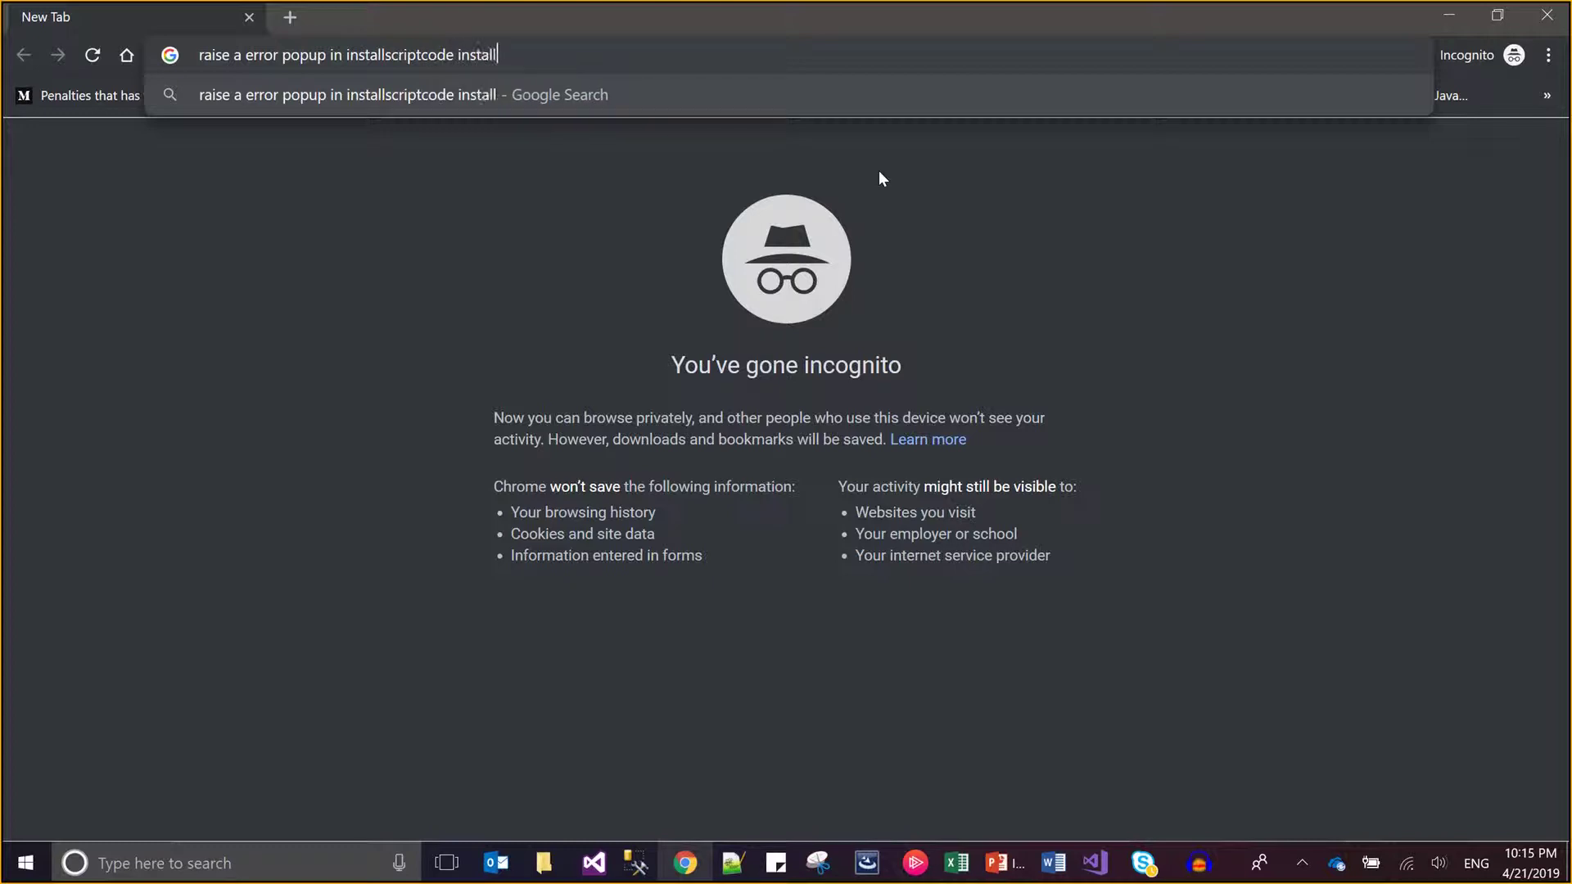
{"action": "type", "text": "sheild"}
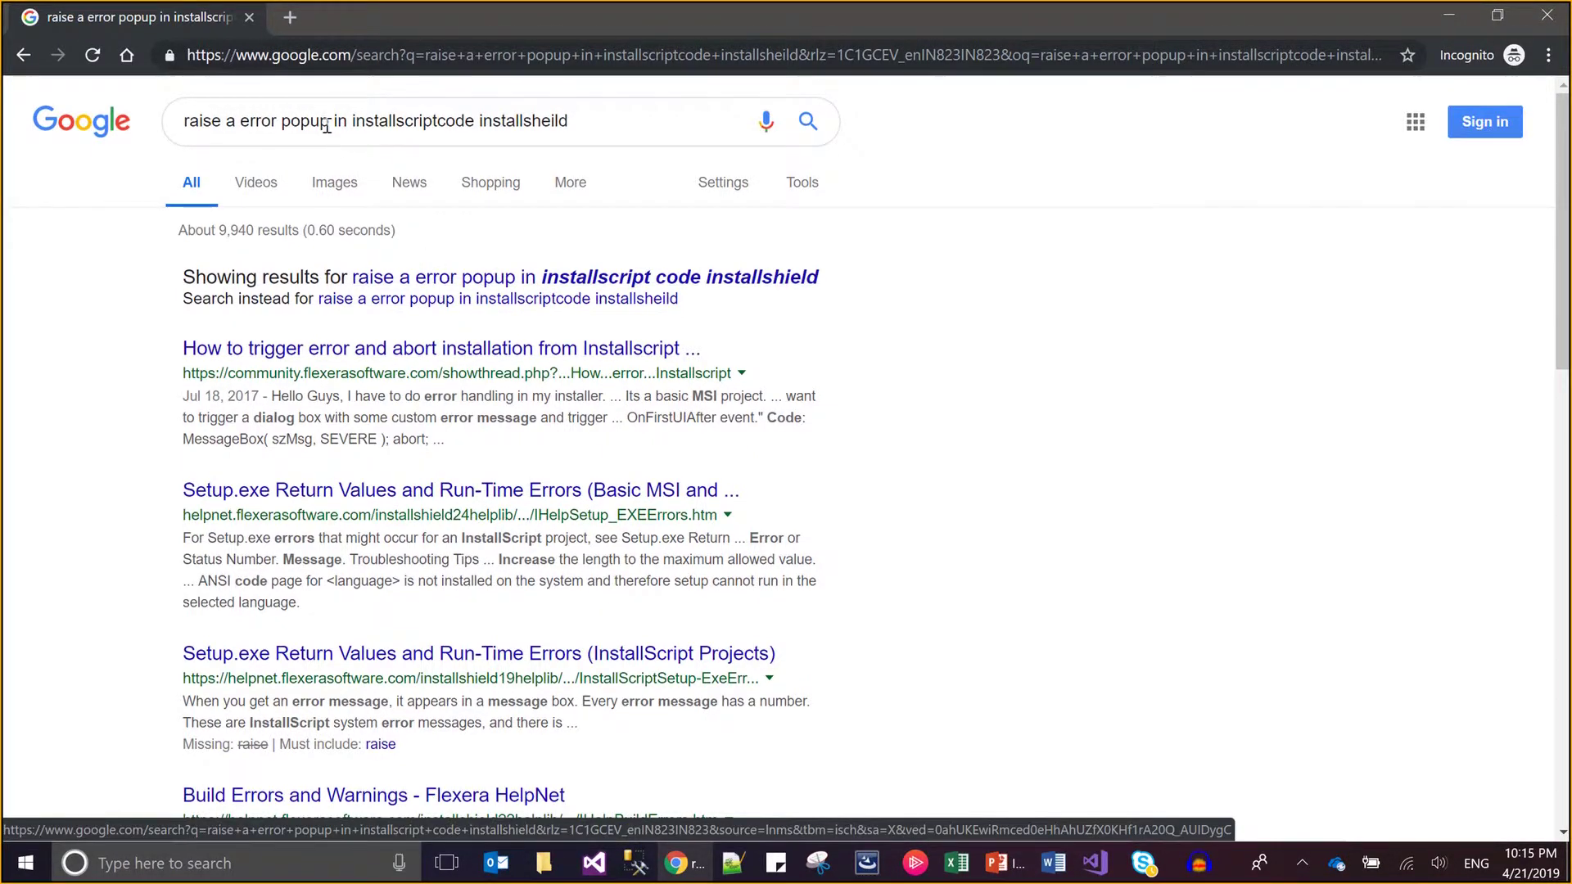
{"action": "key", "text": "ctrl+shift+Left"}
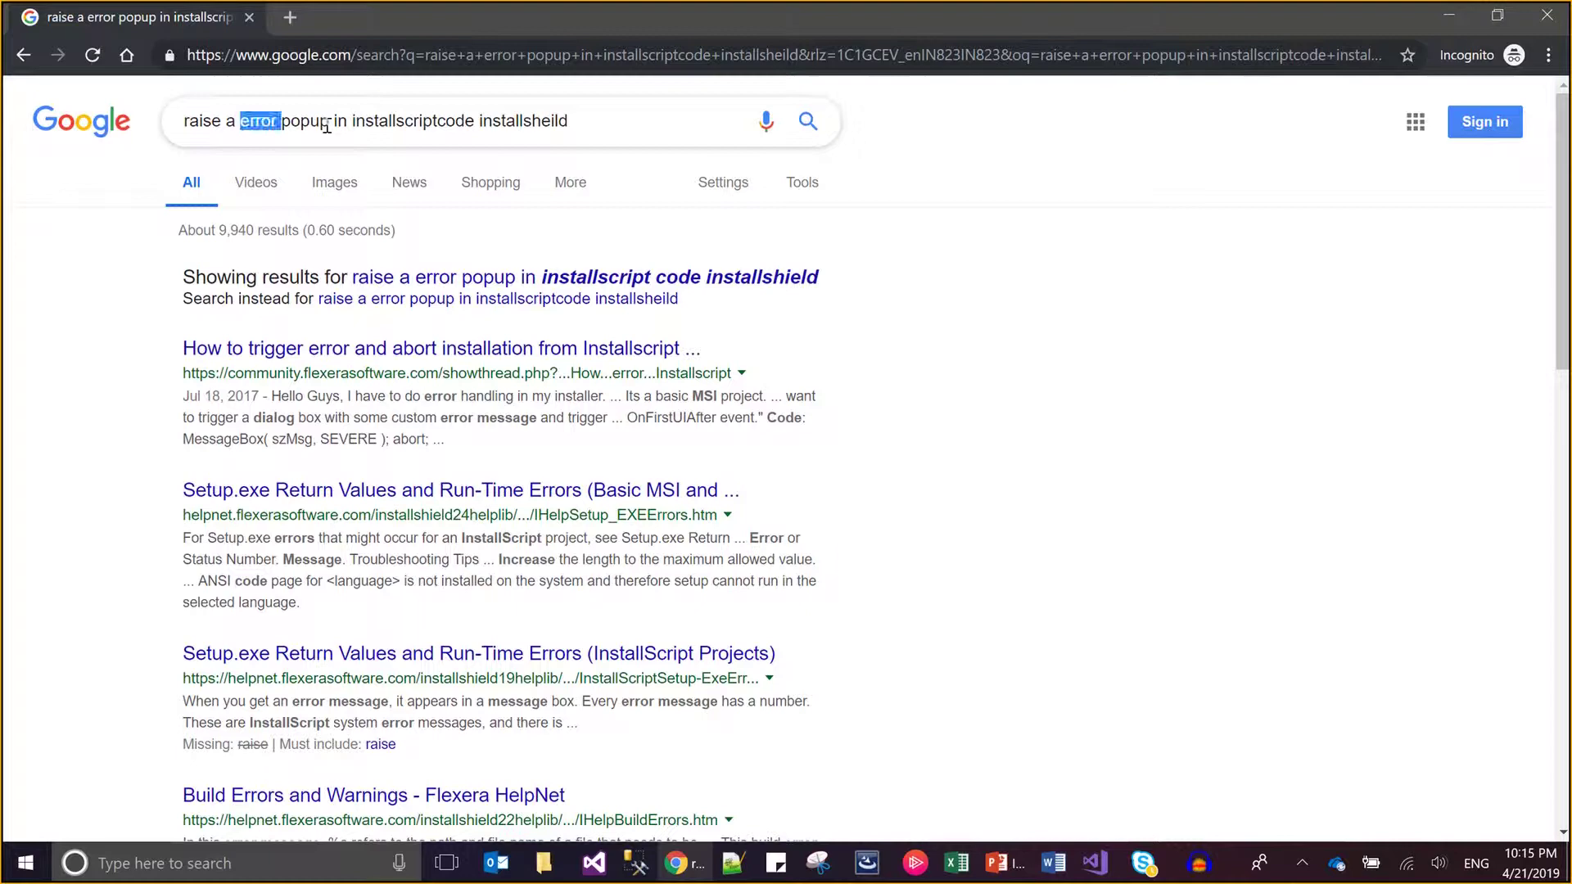
{"action": "key", "text": "ctrl+shift+Left"}
{"action": "key", "text": "ctrl+shift+Left"}
{"action": "type", "text": "Messa"}
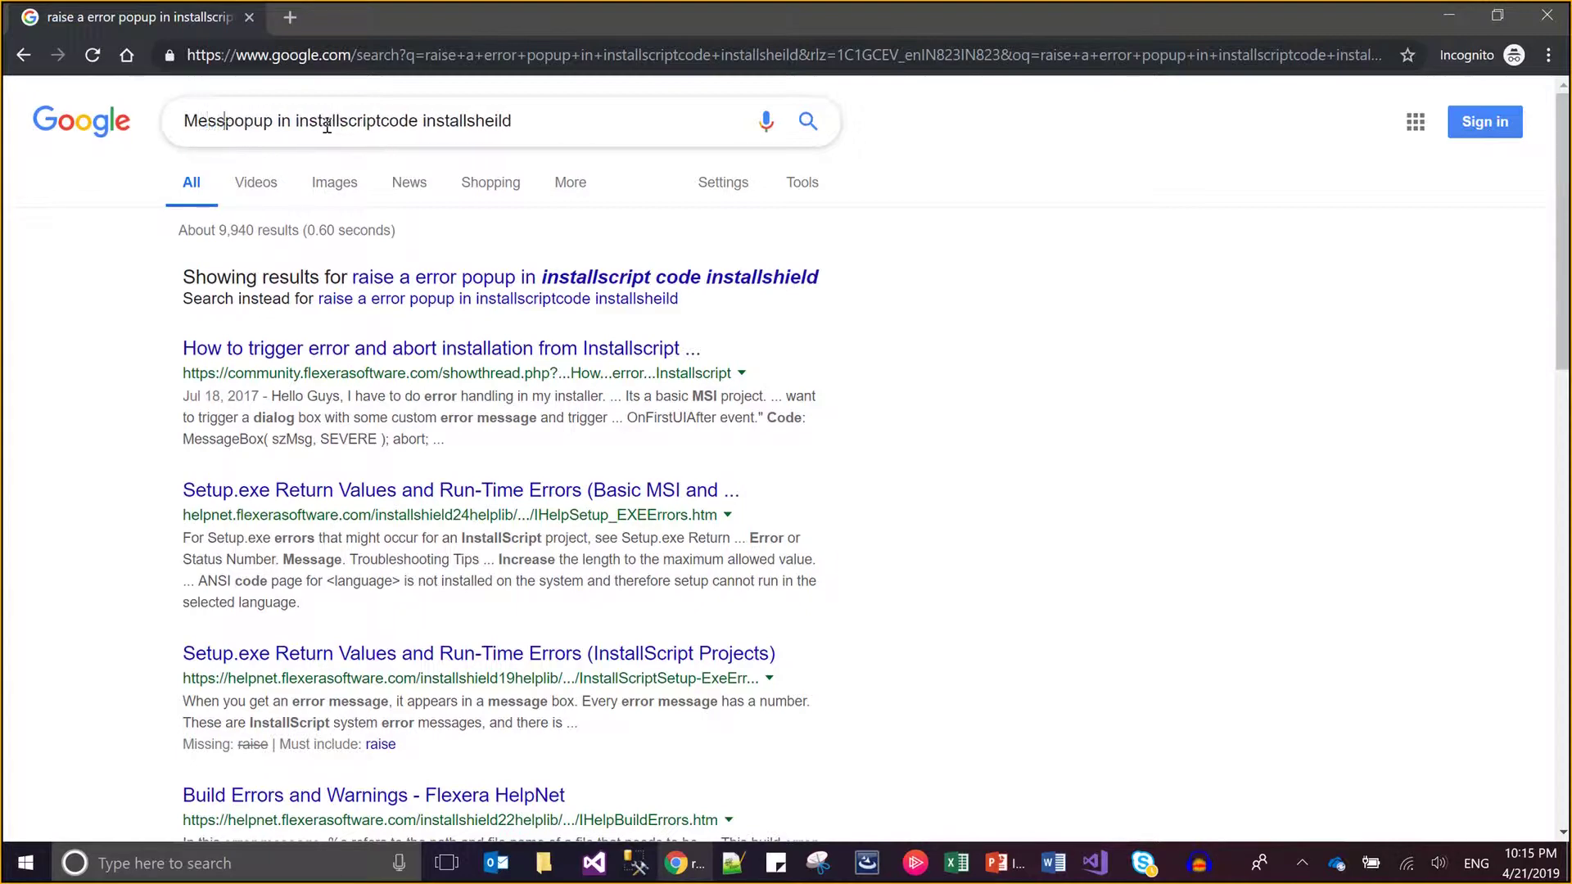
{"action": "type", "text": "ge"}
{"action": "key", "text": "Return"}
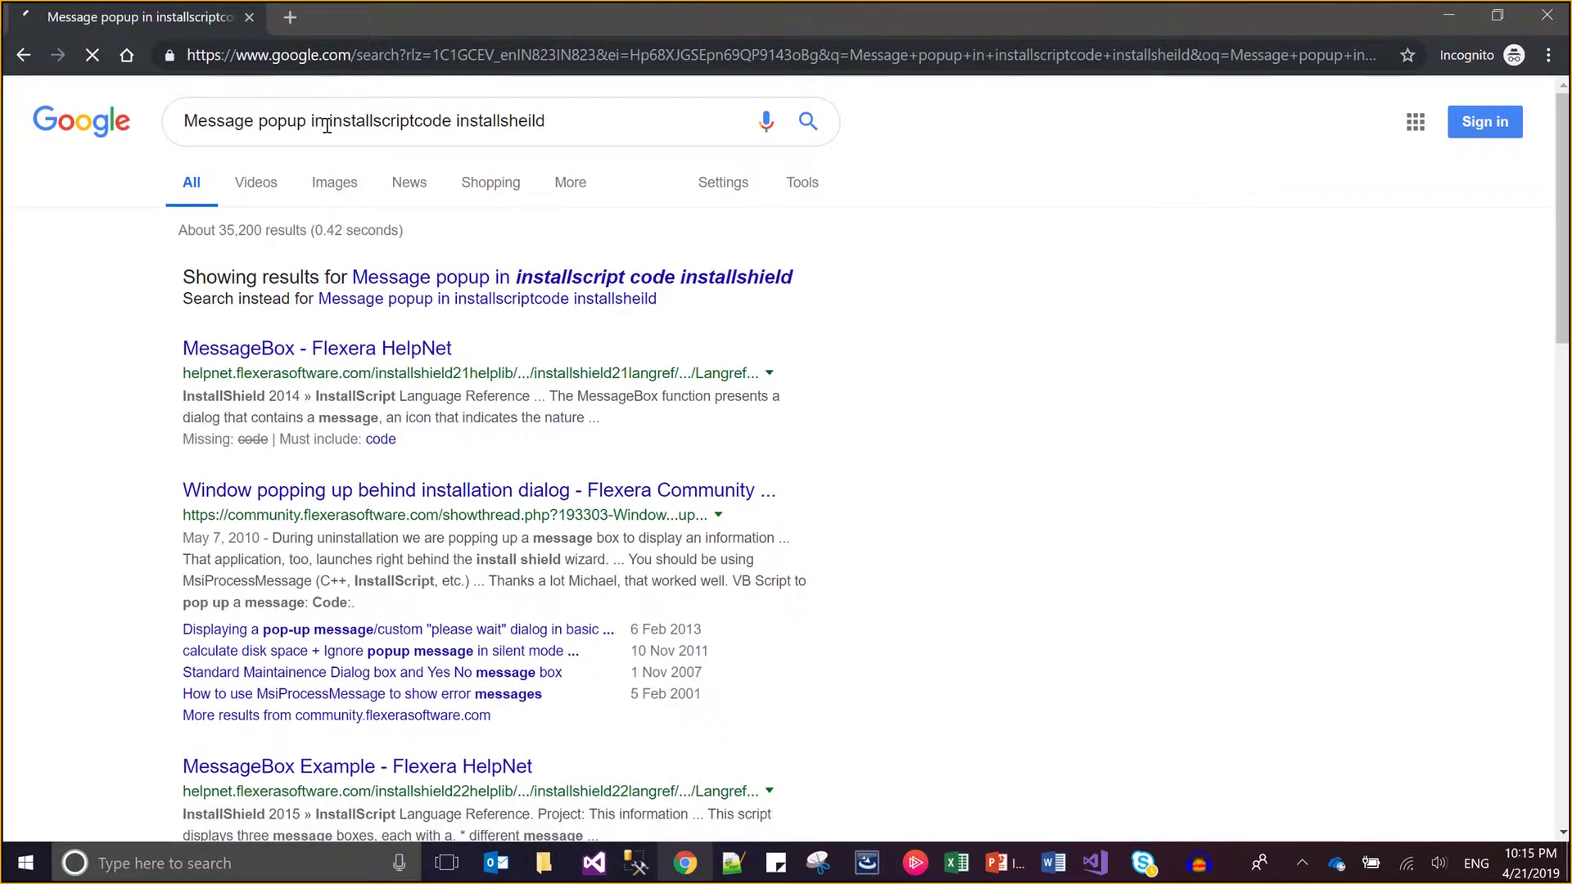
{"action": "right_click", "coordinate": [332, 351]}
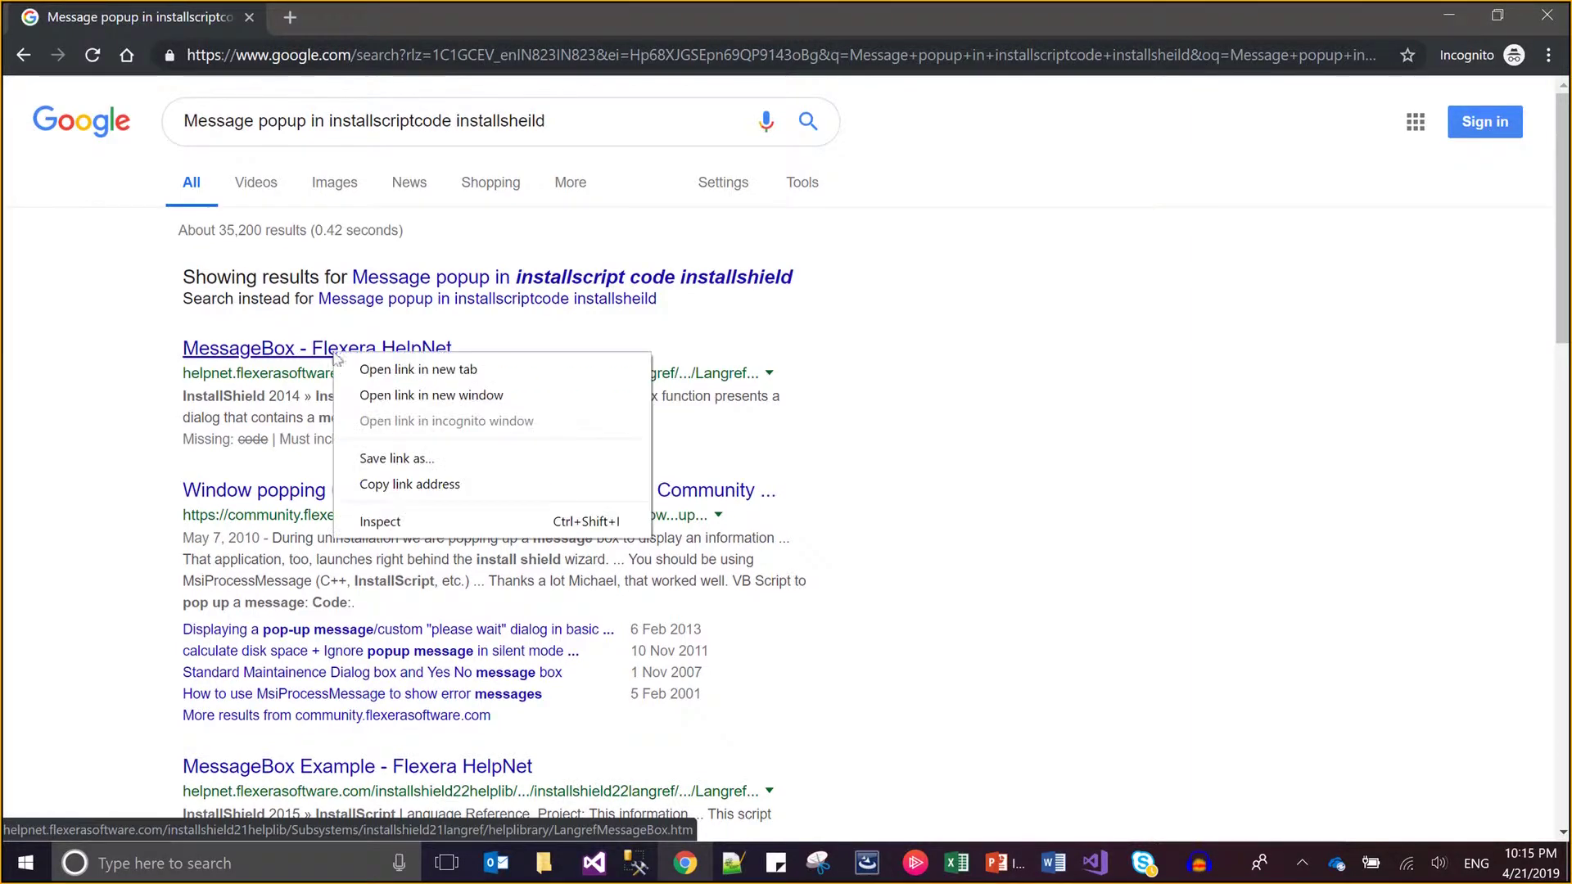
Step: Open the HelpNet MessageBox page, note the MessageBox(szMsg, nType) syntax, then return to Setup.rul
{"action": "left_click", "coordinate": [364, 371]}
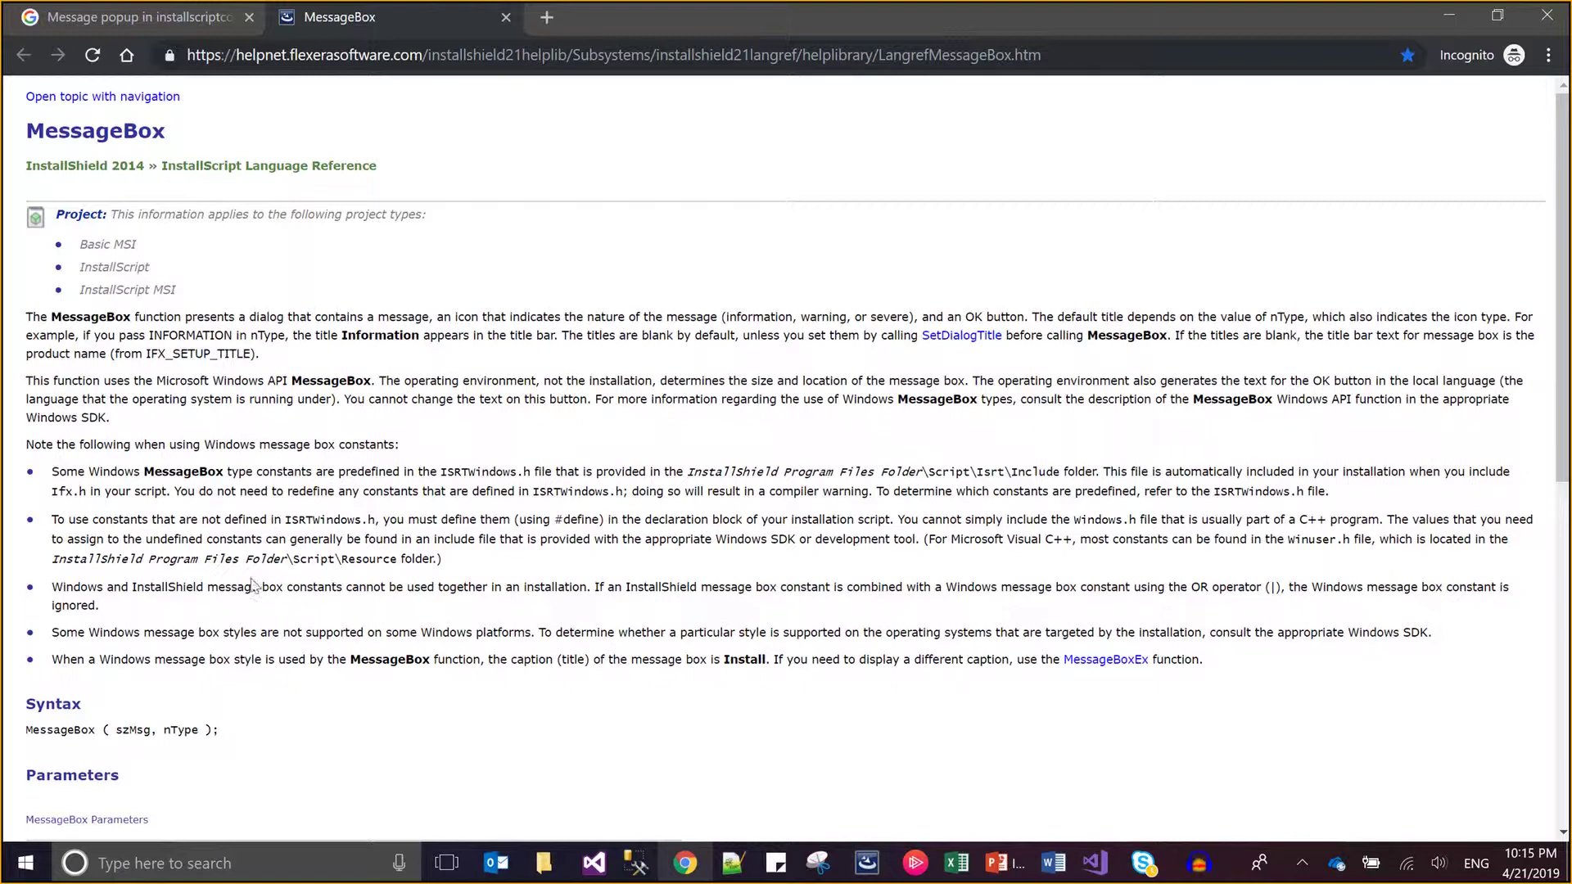
{"action": "scroll", "coordinate": [307, 648], "scroll_direction": "down", "scroll_amount": 2}
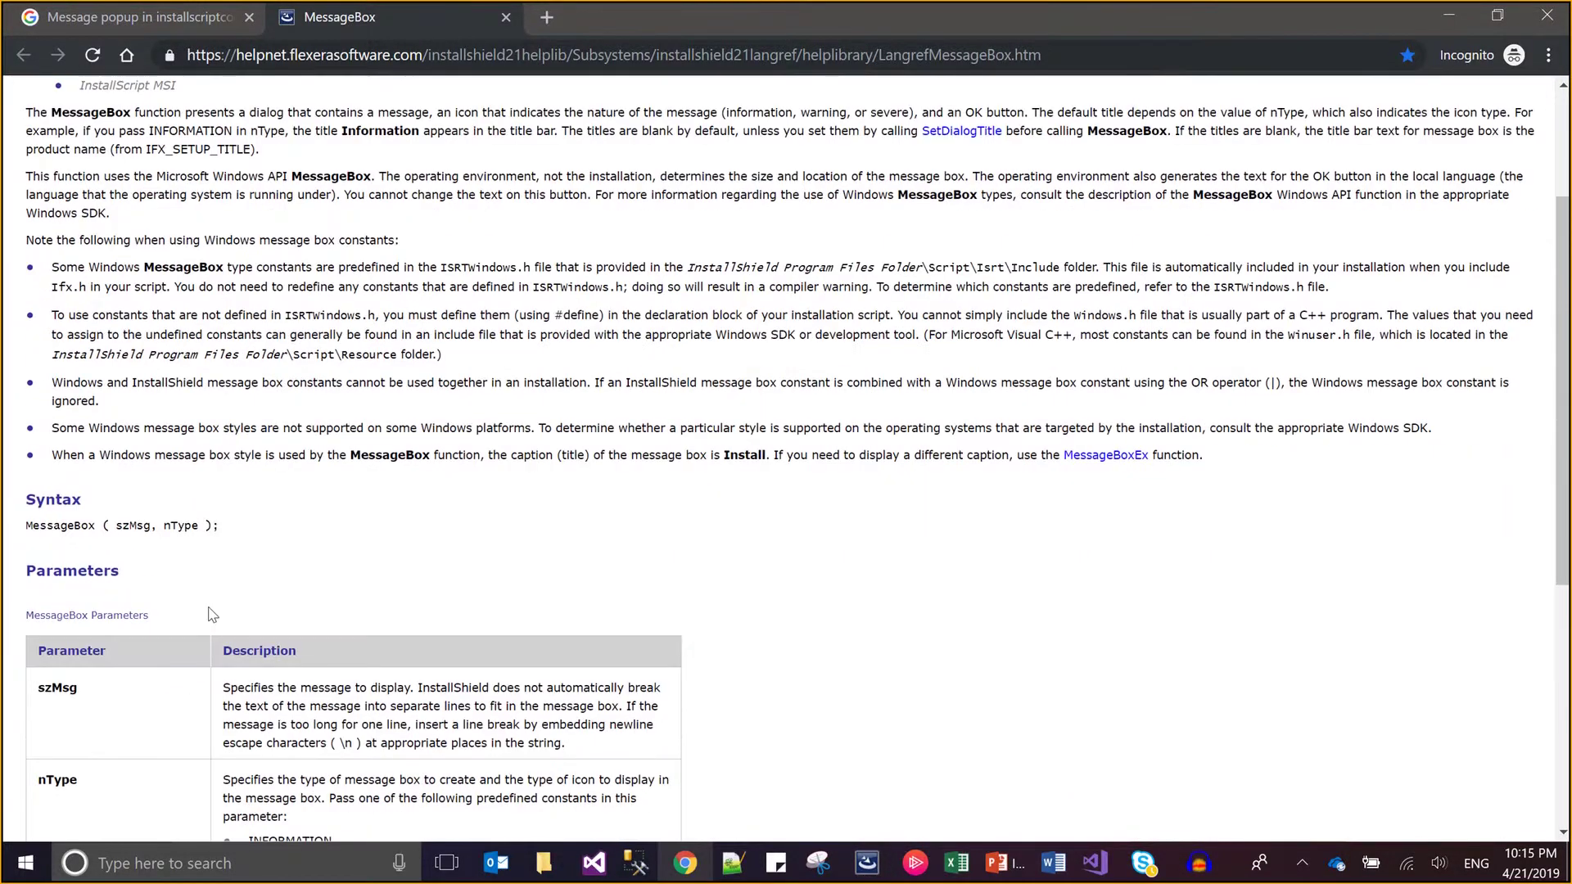
{"action": "double_click", "coordinate": [41, 517]}
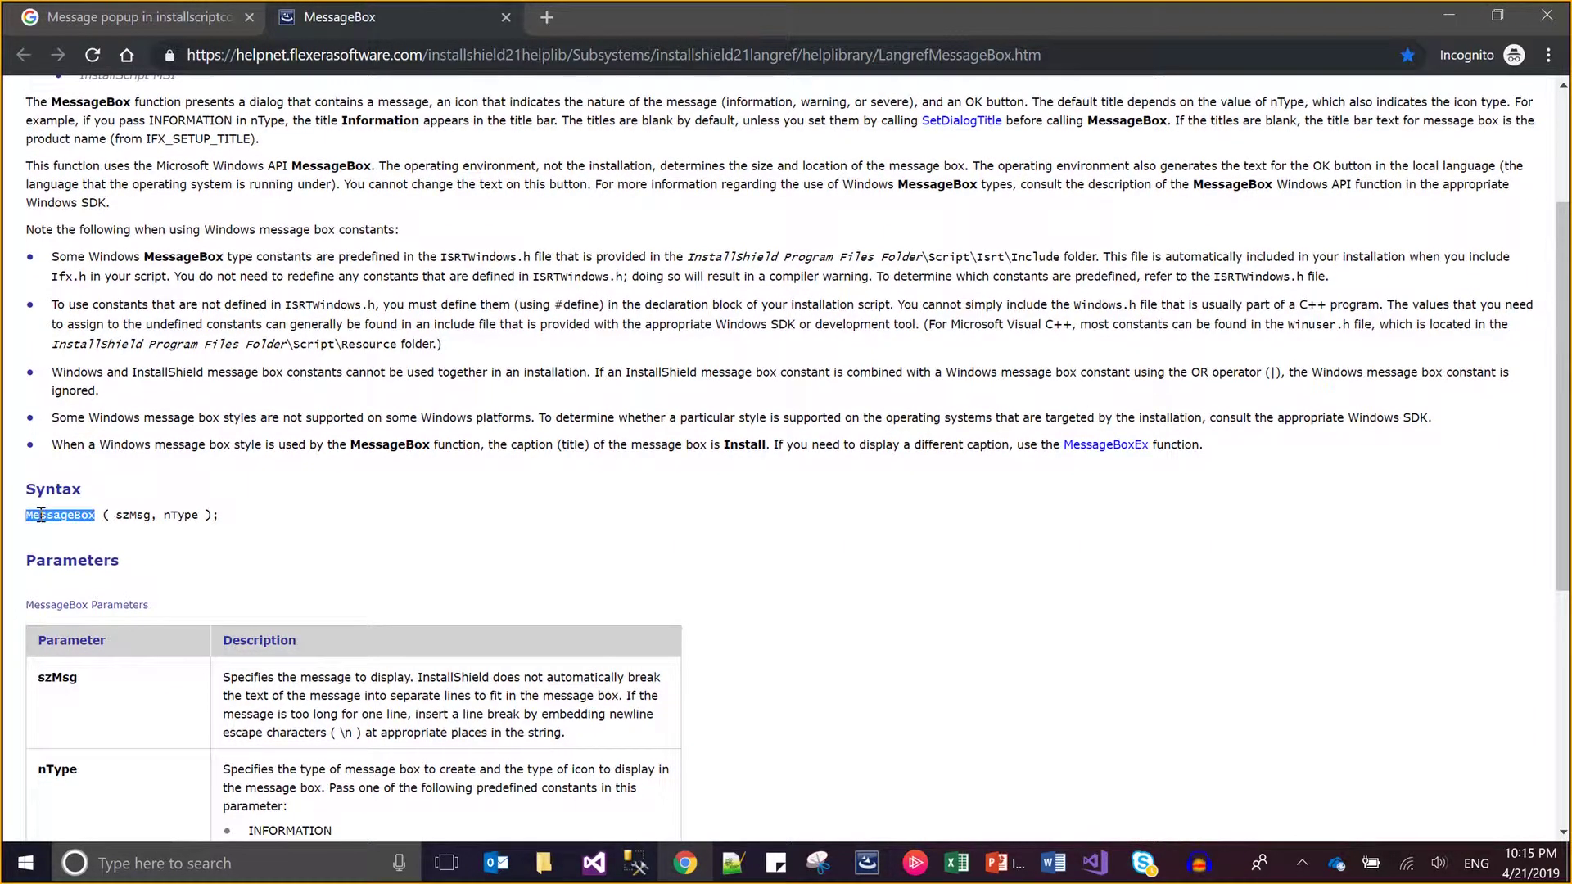
{"action": "key", "text": "alt+Tab"}
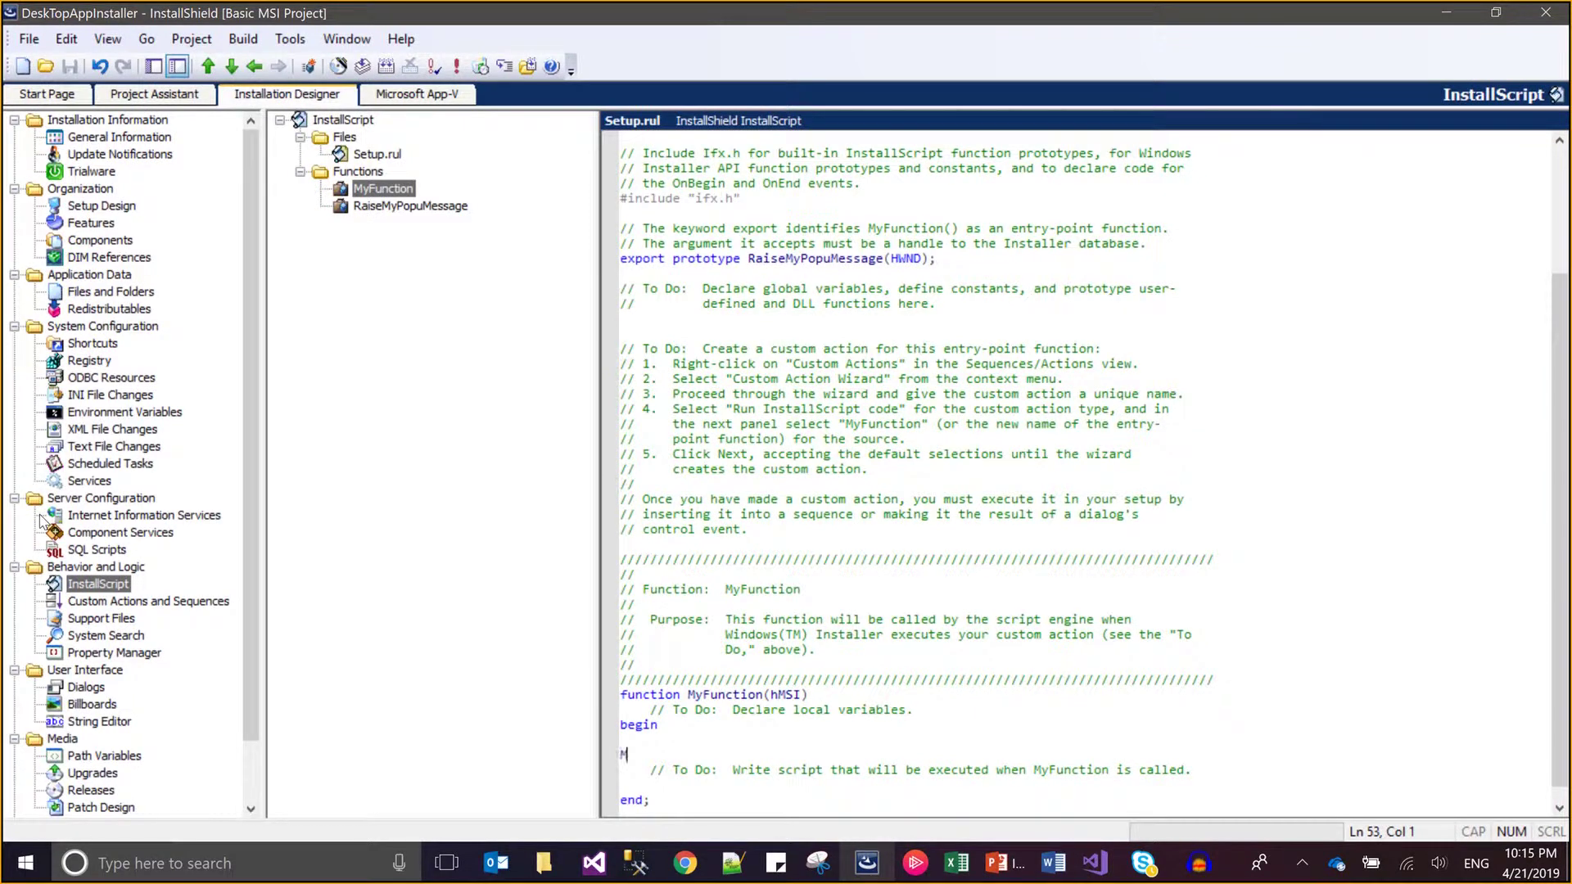
{"action": "type", "text": "ess"}
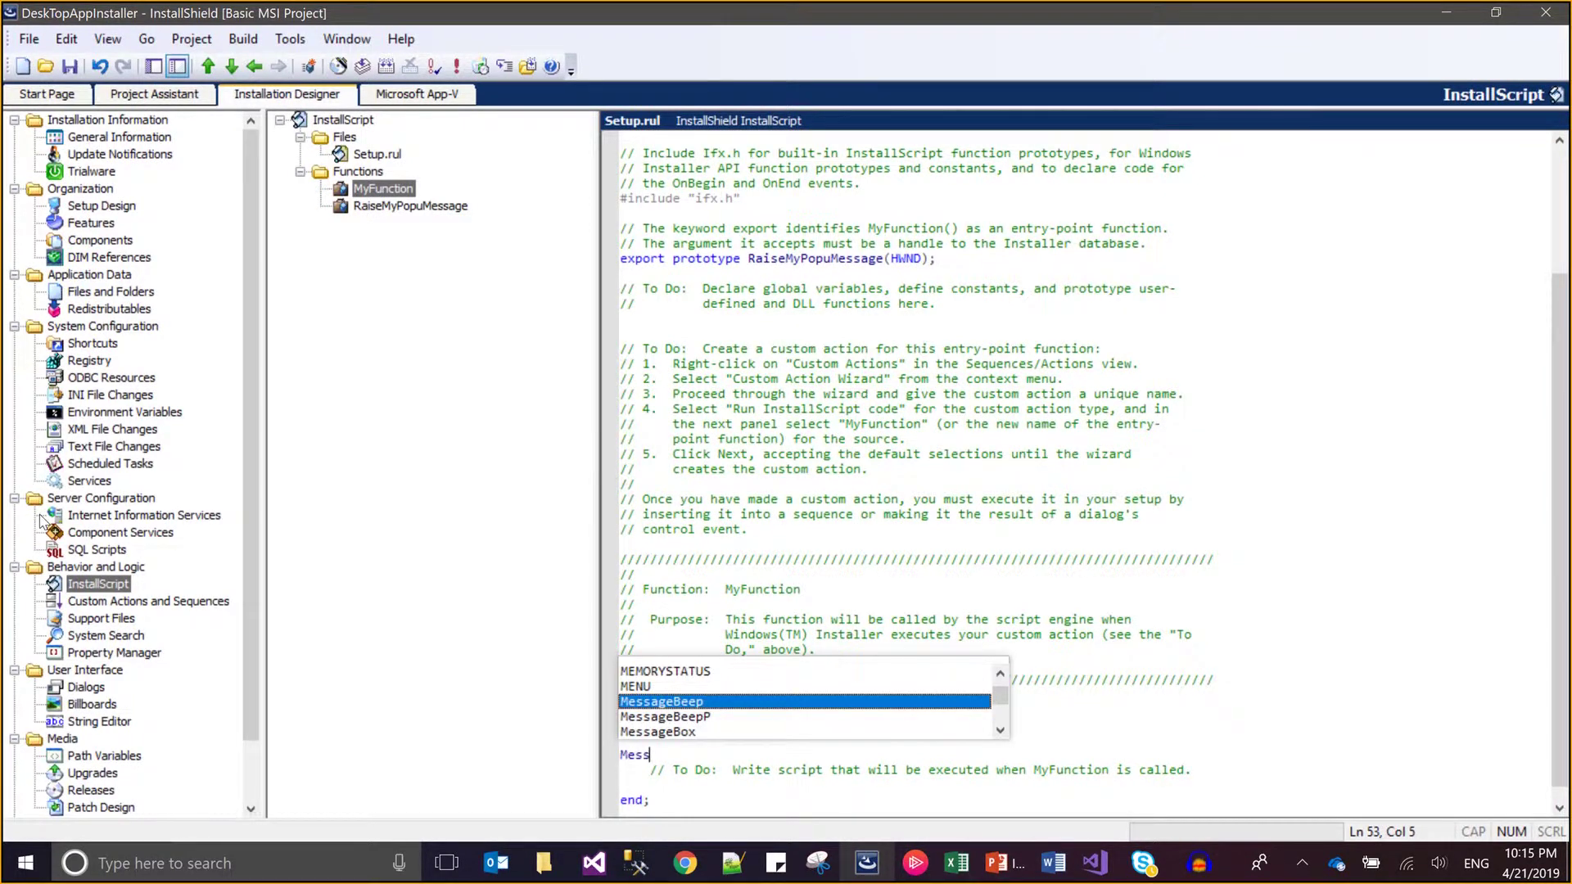
Step: Insert a MessageBox call via autocomplete, checking its parameters on HelpNet
{"action": "key", "text": "Down"}
{"action": "key", "text": "Down"}
{"action": "key", "text": "Return"}
{"action": "type", "text": "("}
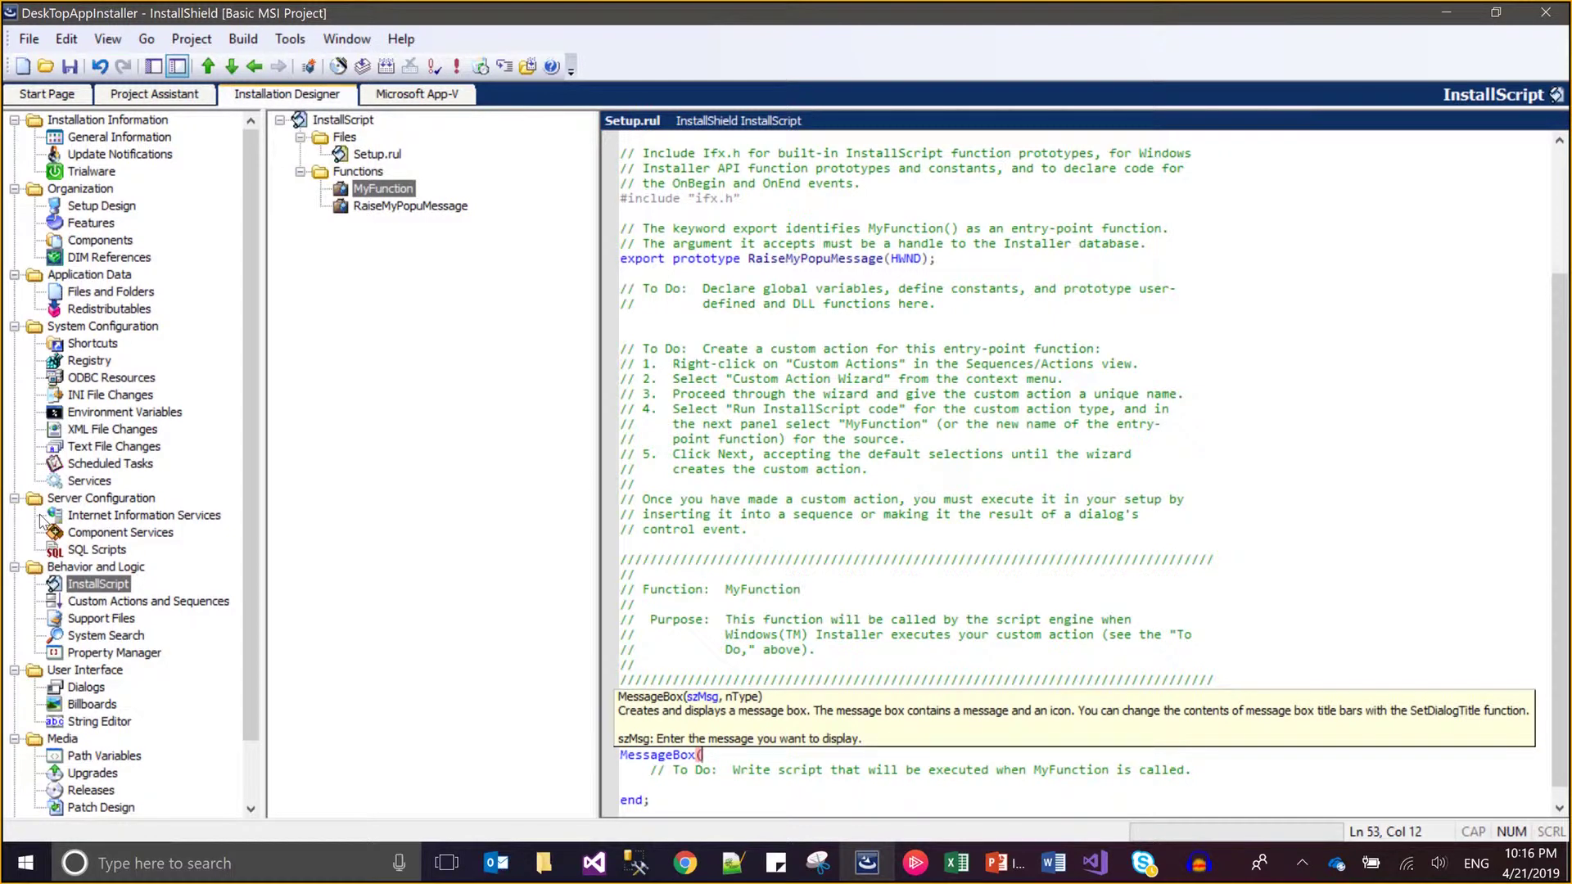
{"action": "type", "text": "\"\""}
{"action": "type", "text": ","}
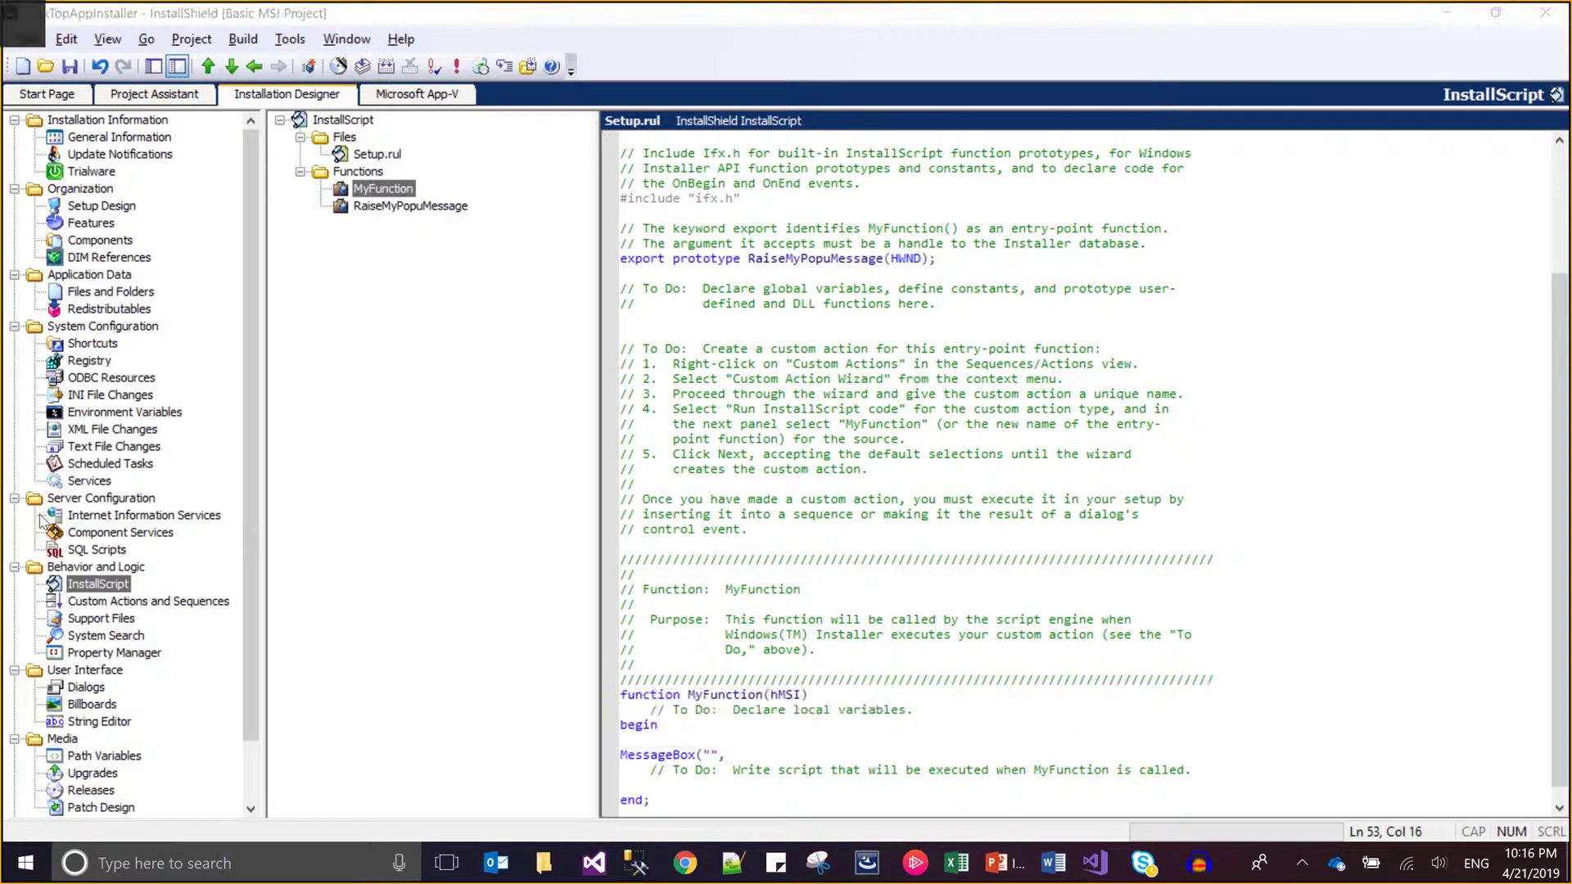
{"action": "key", "text": "alt+Tab"}
{"action": "scroll", "coordinate": [40, 514], "scroll_direction": "down", "scroll_amount": 1}
{"action": "scroll", "coordinate": [39, 515], "scroll_direction": "down", "scroll_amount": 2}
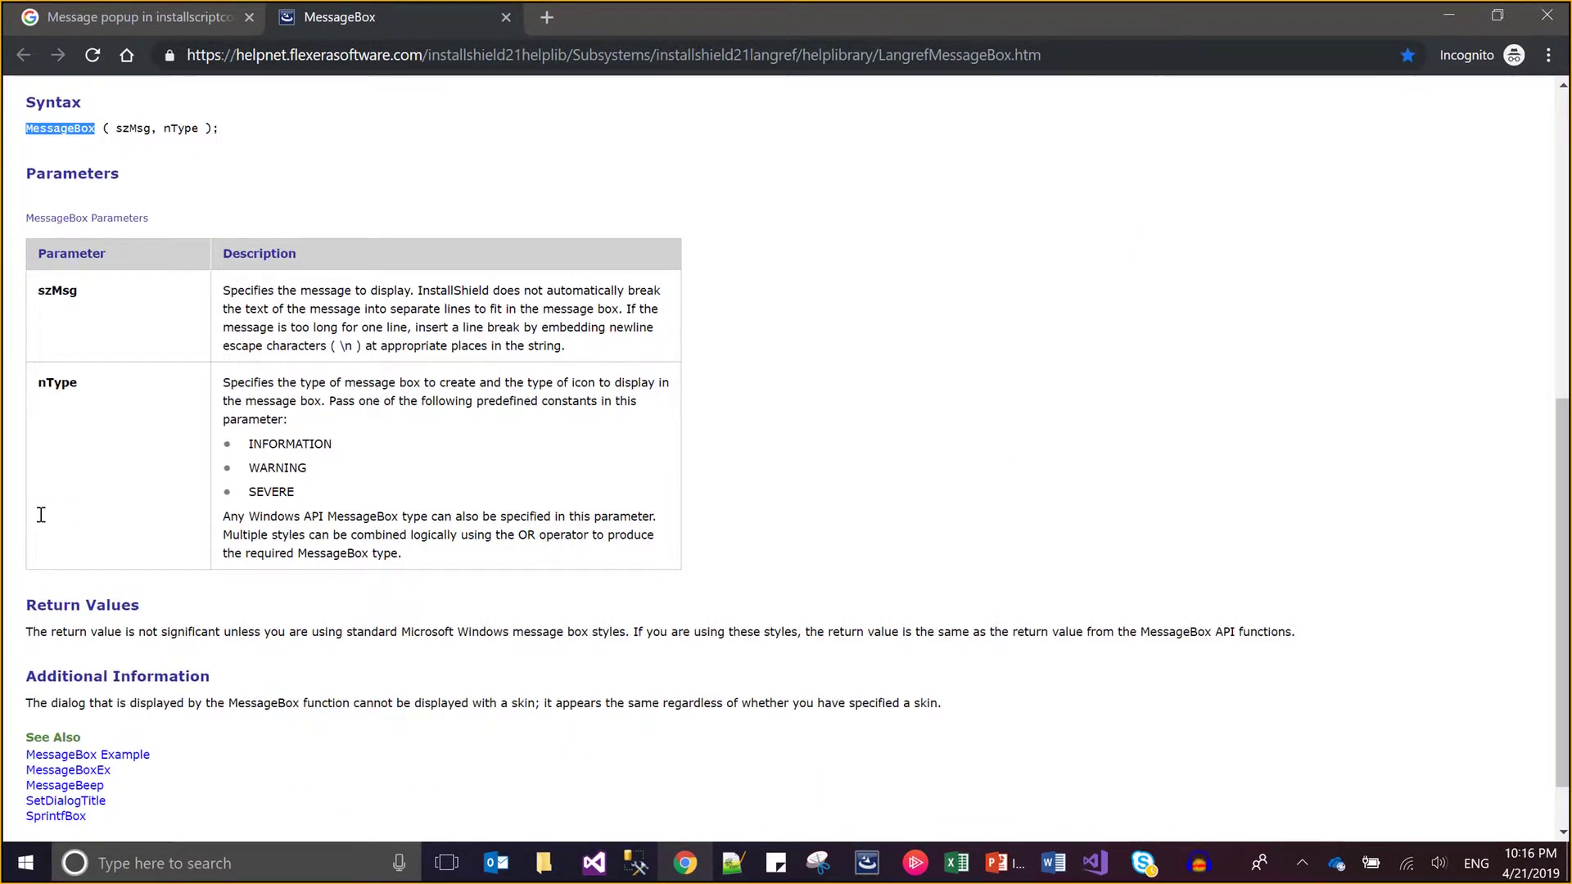
{"action": "key", "text": "alt+Tab"}
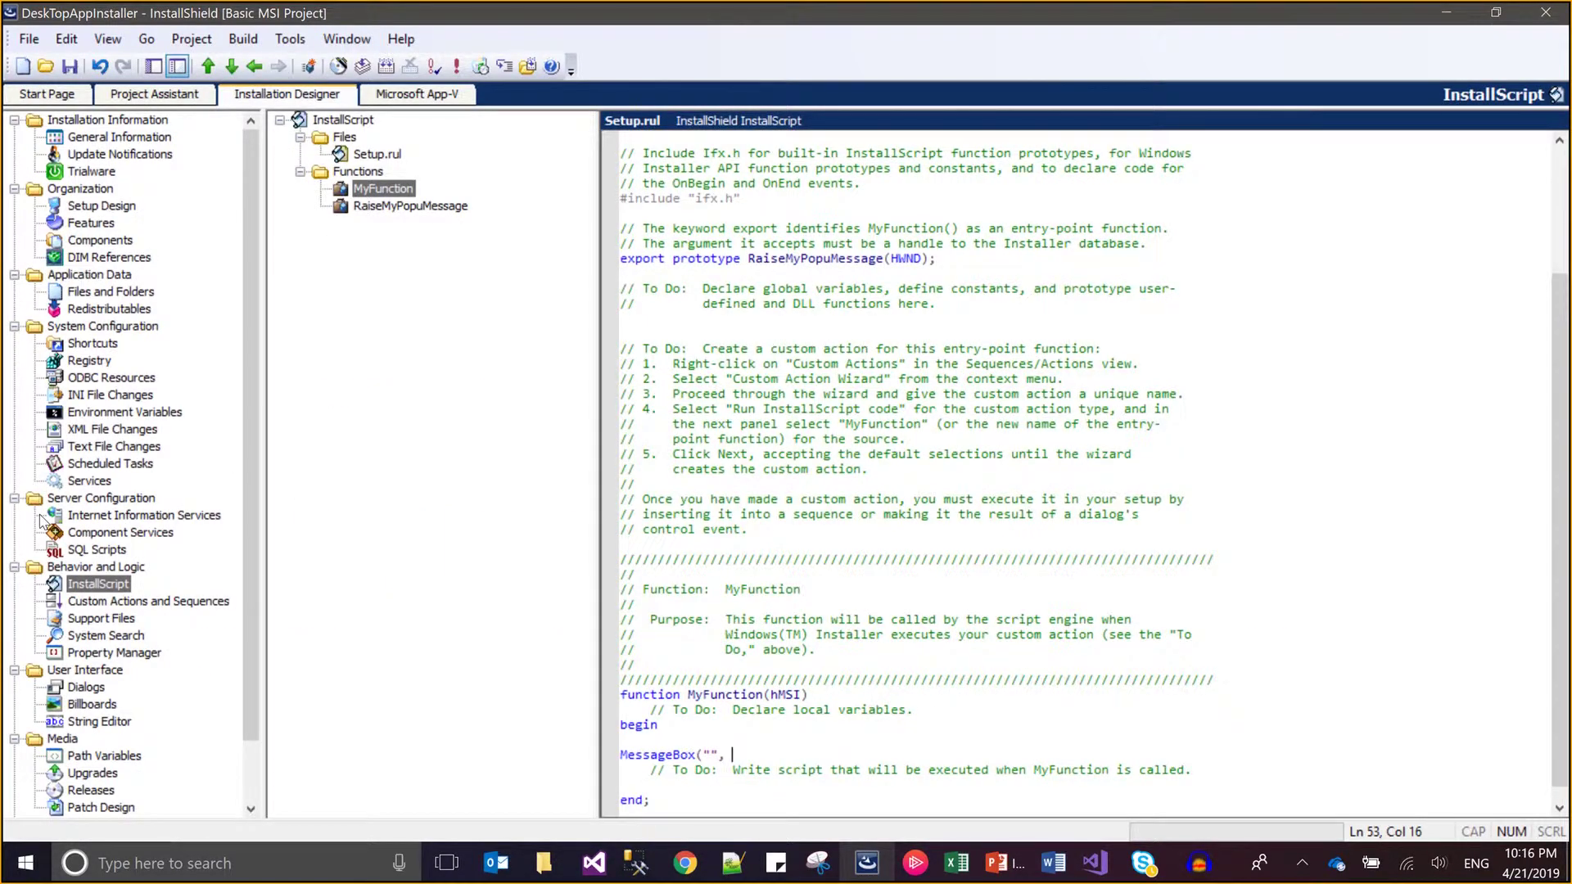
{"action": "key", "text": "alt+Tab"}
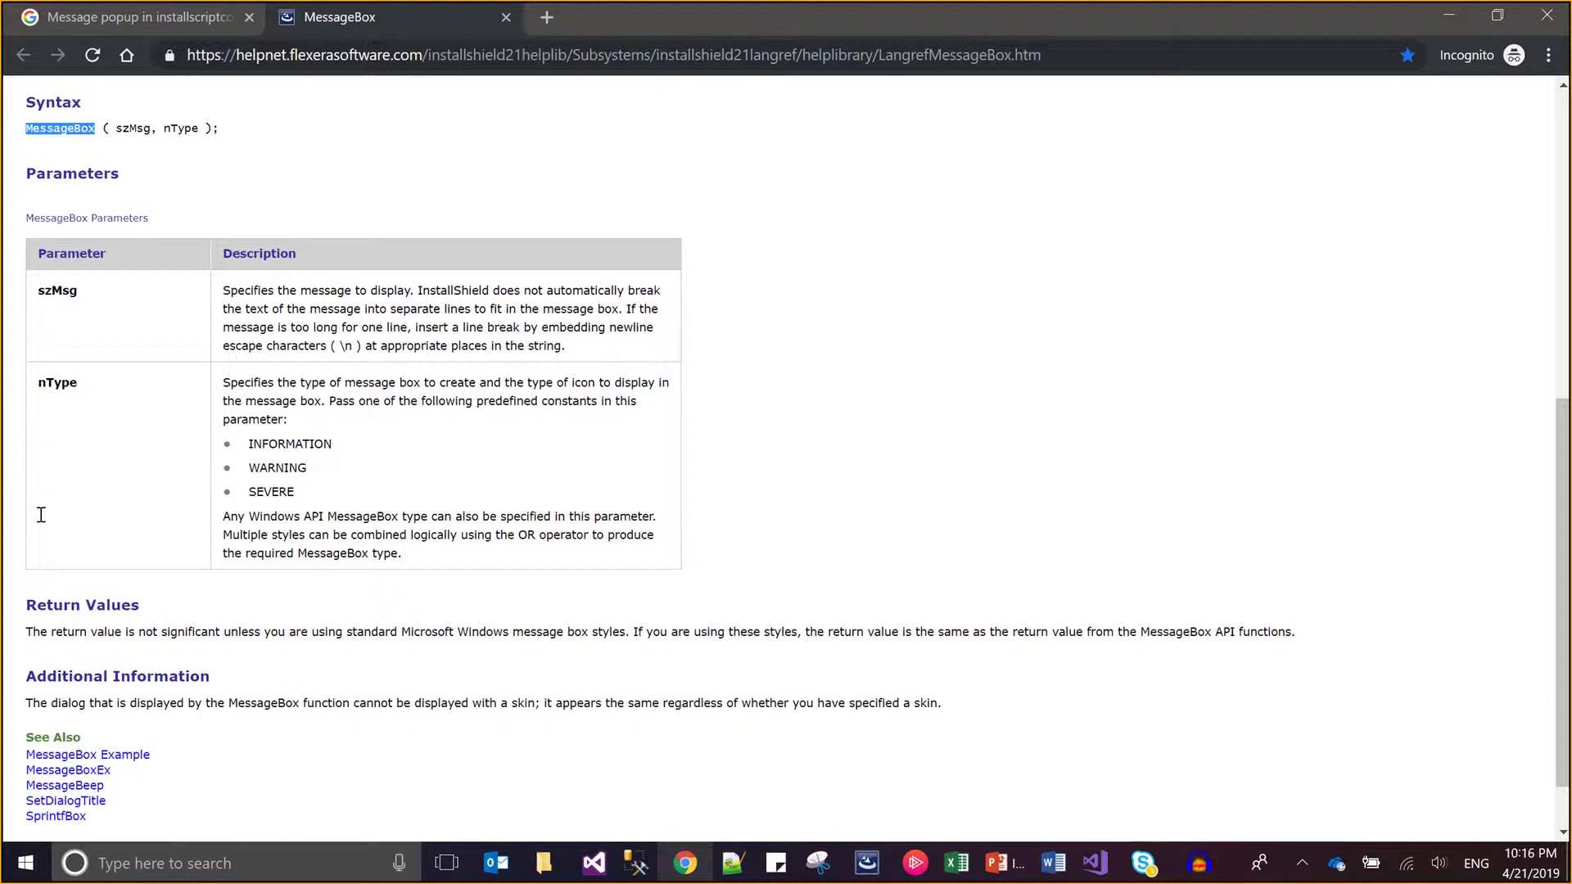
{"action": "key", "text": "alt+Tab"}
{"action": "type", "text": "IN"}
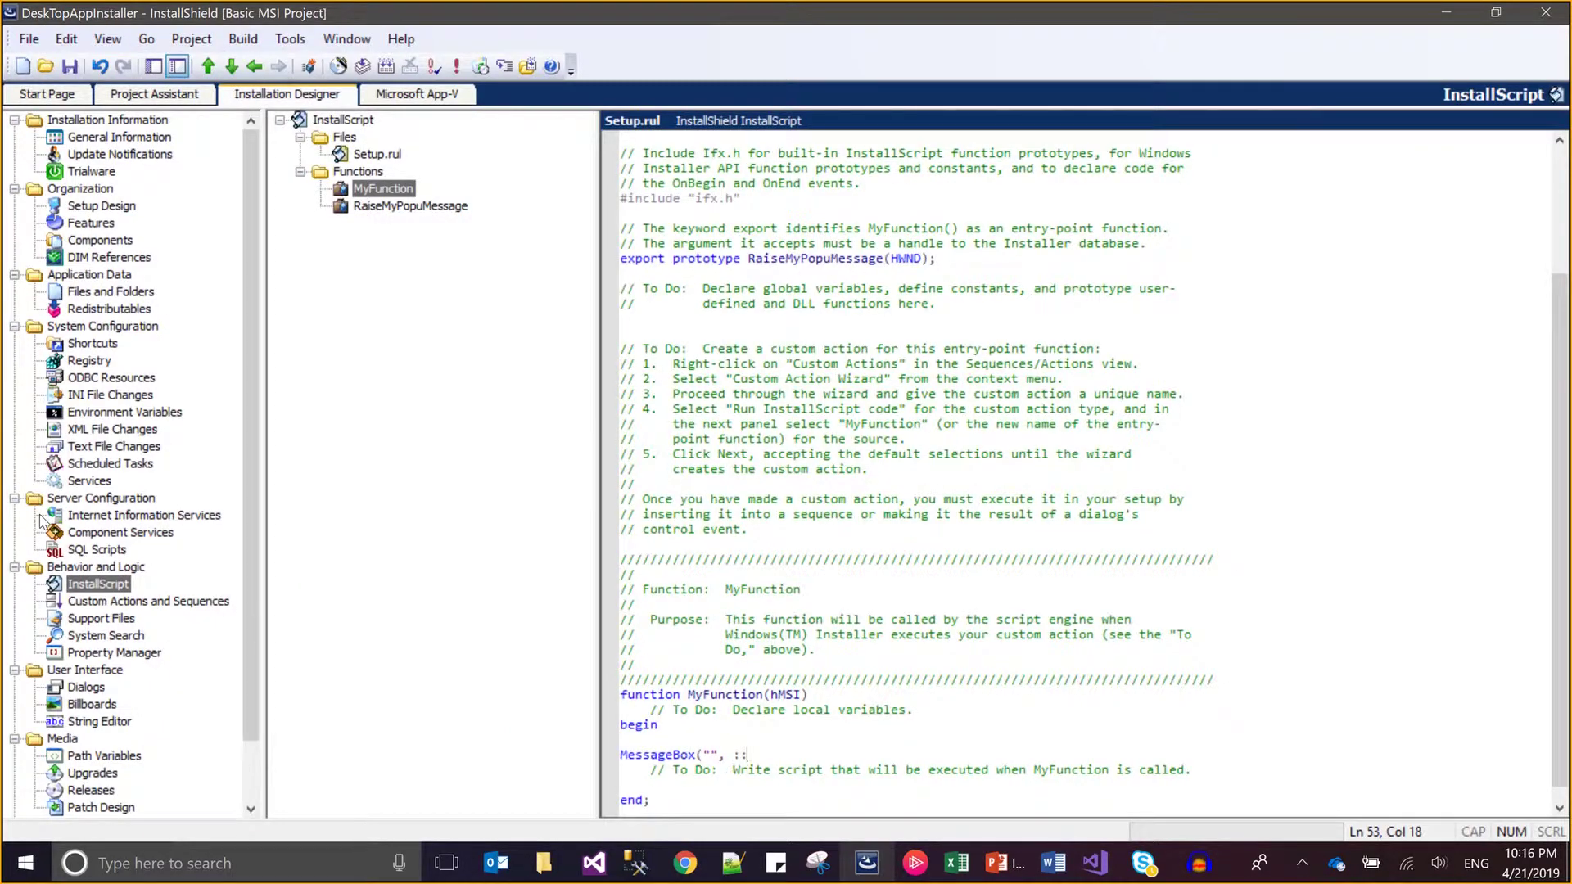
Step: Fill in the arguments ("", "INFORMATION"), correcting the typos
{"action": "key", "text": "BackSpace"}
{"action": "key", "text": "BackSpace"}
{"action": "type", "text": "\"\")"}
{"action": "type", "text": ";"}
{"action": "key", "text": "Left"}
{"action": "key", "text": "Left"}
{"action": "type", "text": "I"}
{"action": "type", "text": "NFIR"}
{"action": "key", "text": "BackSpace"}
{"action": "key", "text": "BackSpace"}
{"action": "type", "text": "ORM"}
{"action": "type", "text": "TION"}
{"action": "key", "text": "shift+Left"}
{"action": "key", "text": "shift+Left"}
{"action": "key", "text": "shift+Left"}
{"action": "key", "text": "Left"}
{"action": "type", "text": "A"}
Step: Unquote INFORMATION and set the message to 'I am getting invokded in Rahul's InstallScript code.'
{"action": "key", "text": "Delete"}
{"action": "key", "text": "ctrl+shift+Left"}
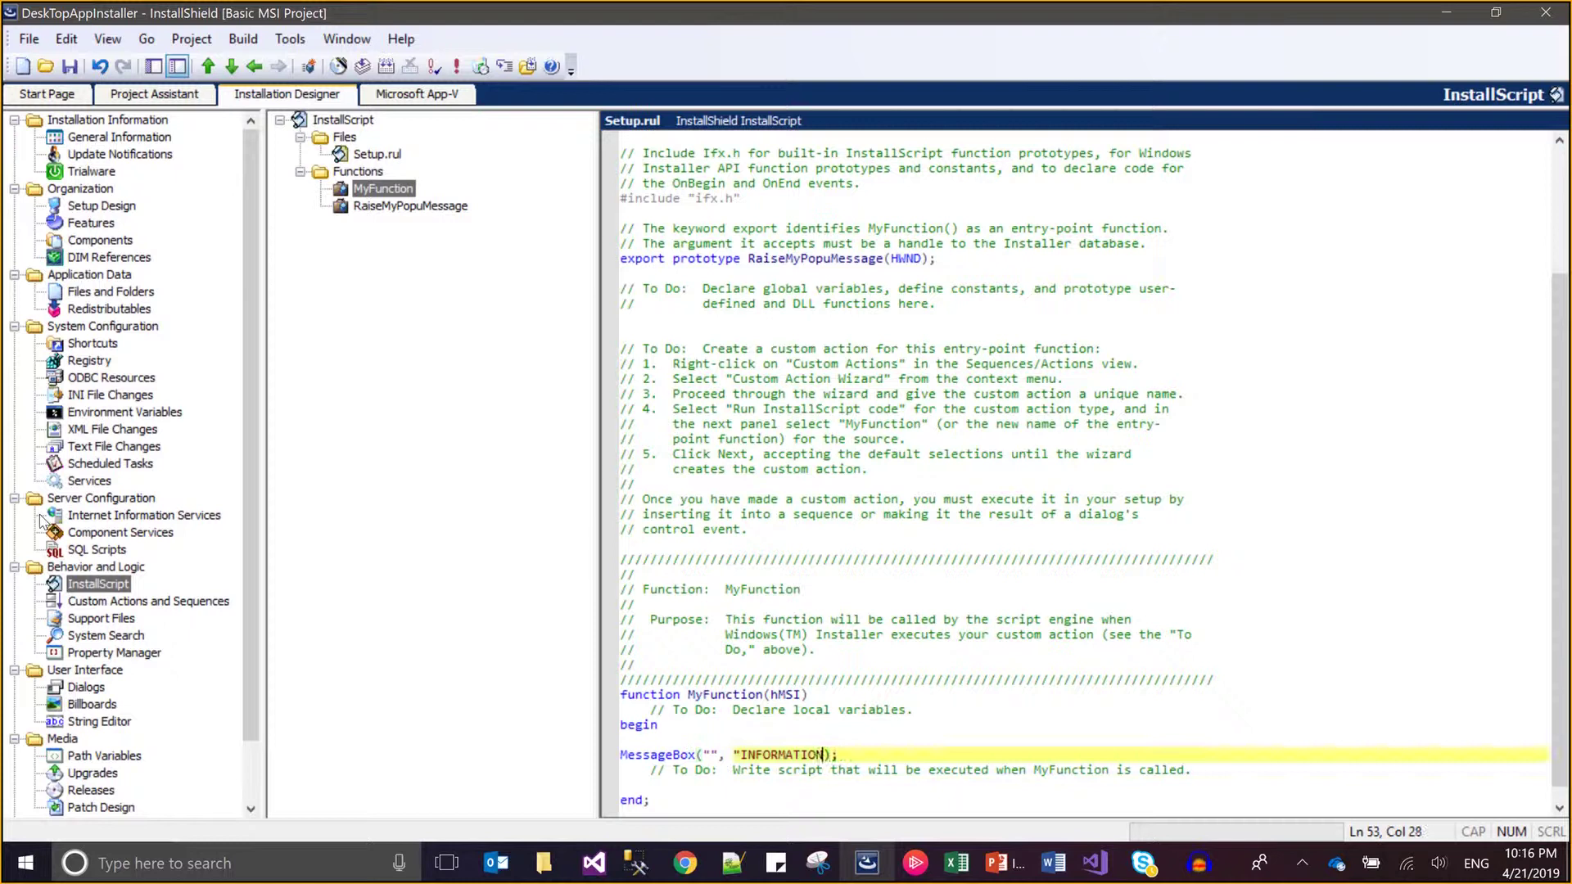
{"action": "key", "text": "Left"}
{"action": "key", "text": "BackSpace"}
{"action": "key", "text": "Left"}
{"action": "key", "text": "Left"}
{"action": "key", "text": "Left"}
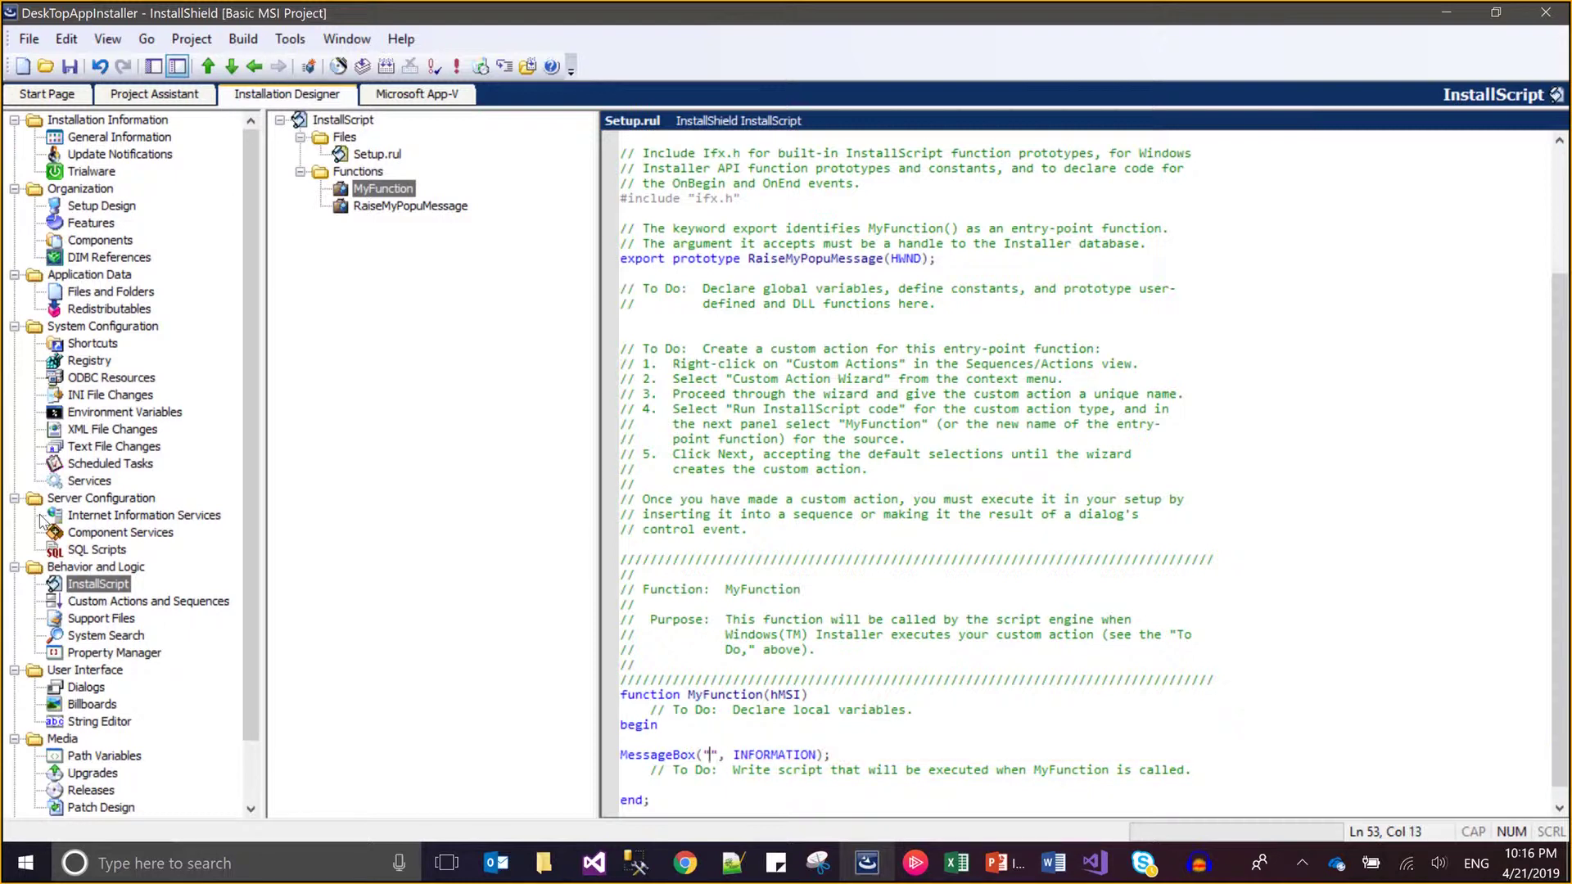
{"action": "type", "text": "I am"}
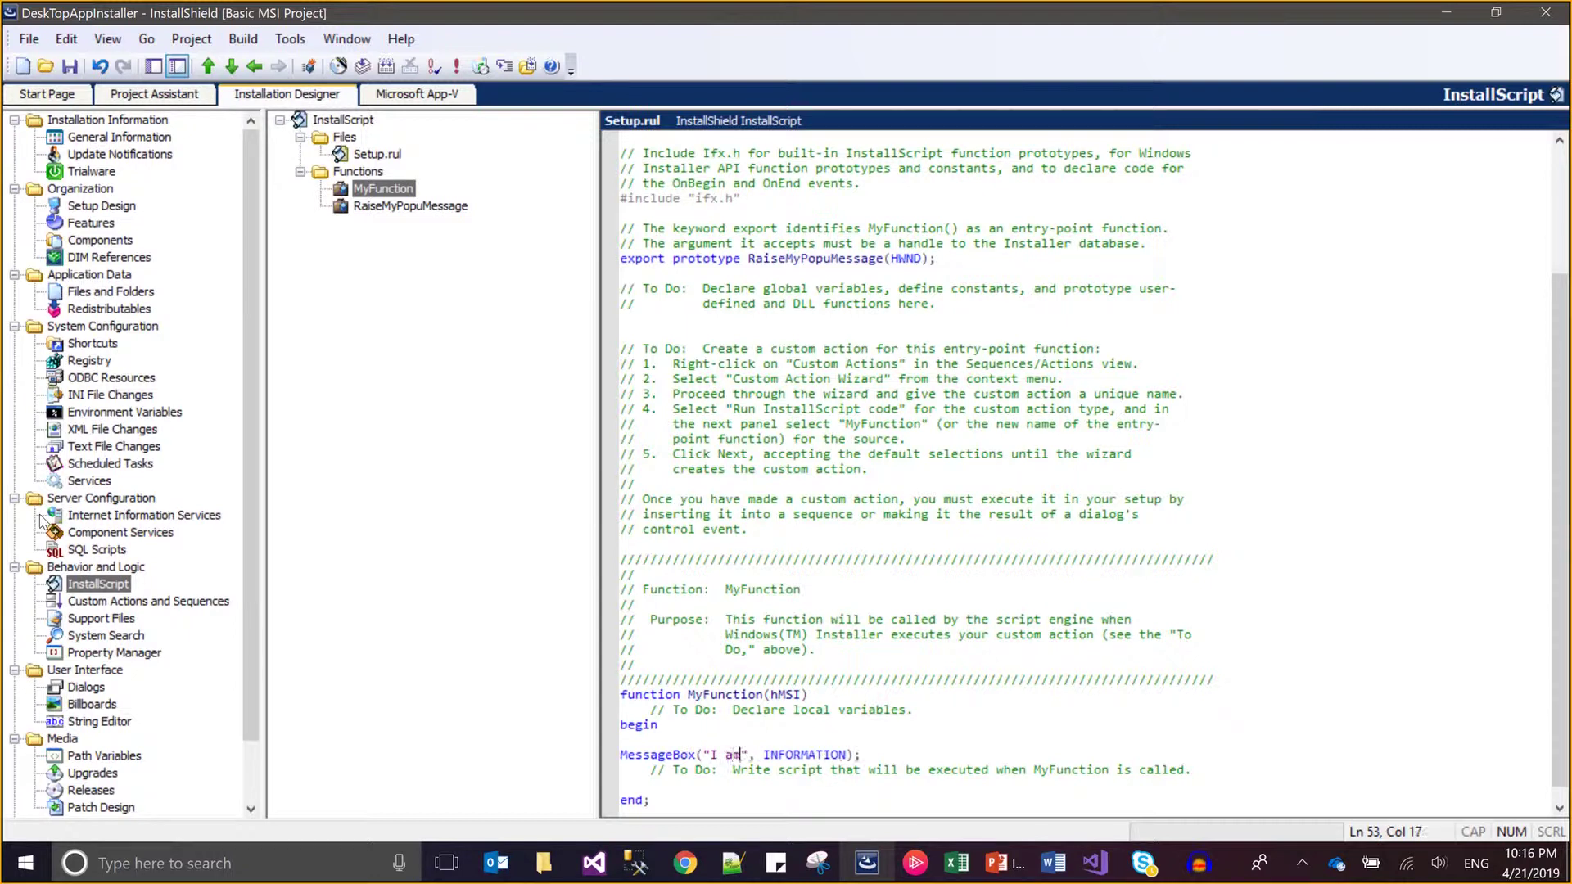
{"action": "type", "text": " getting inv"}
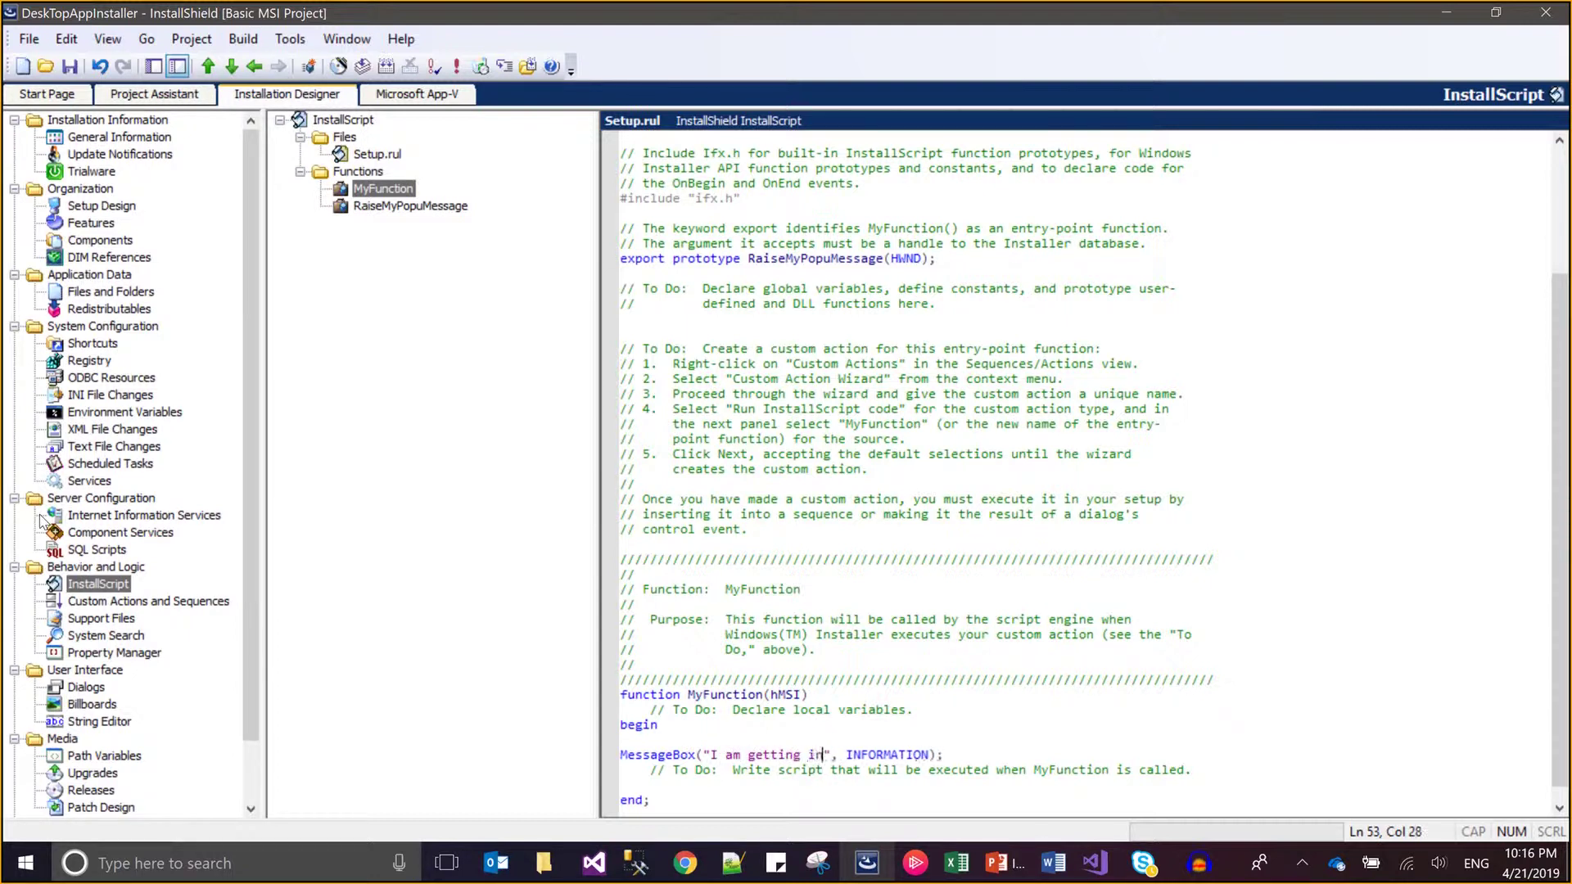
{"action": "type", "text": "okded i"}
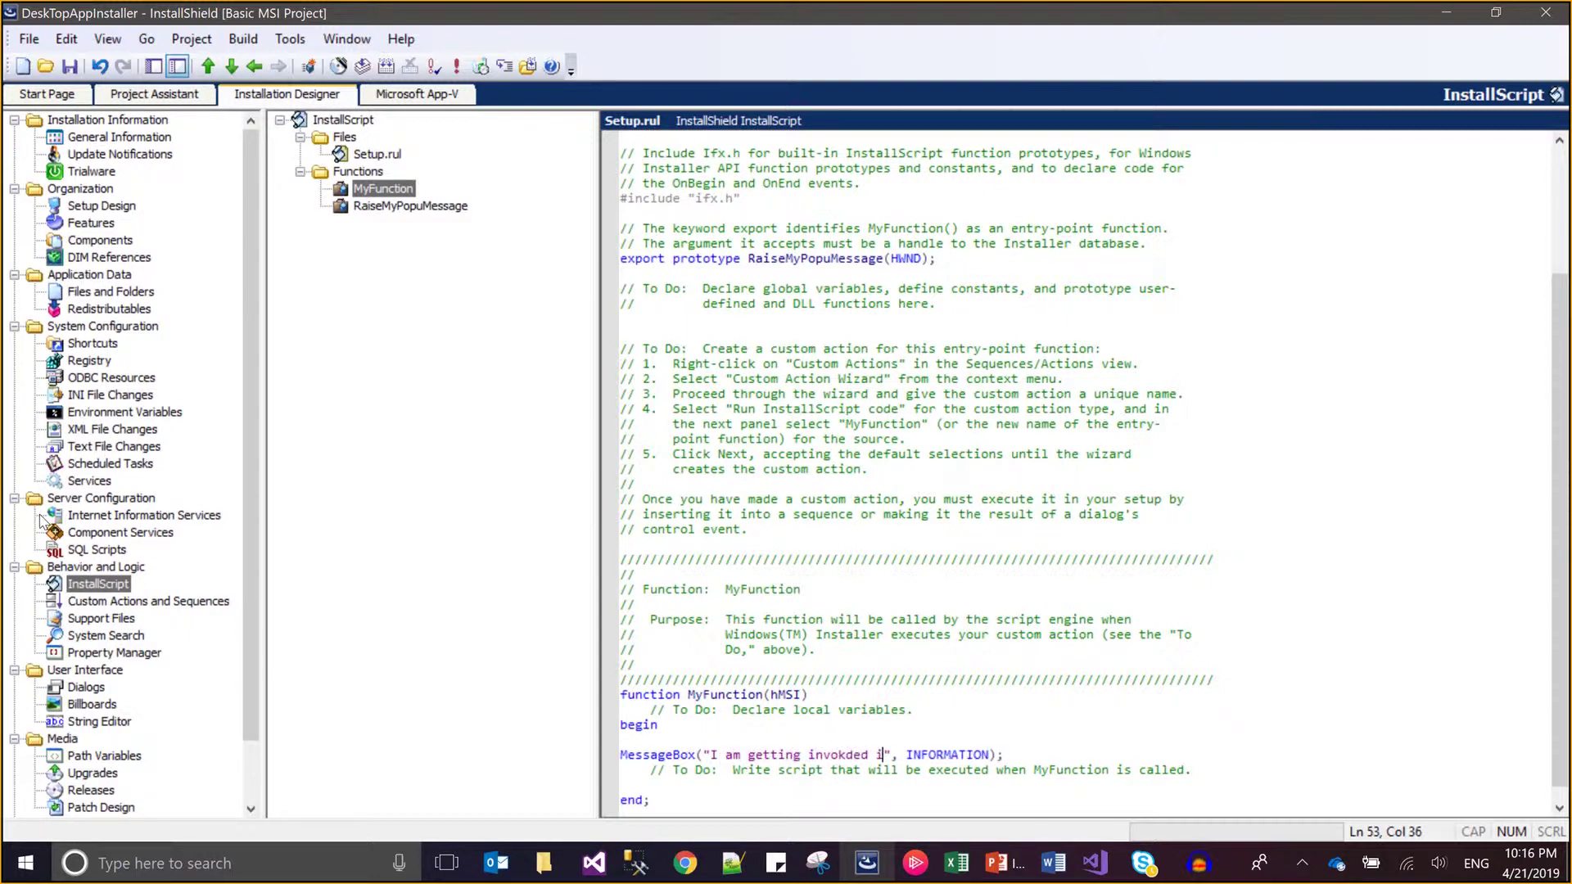
{"action": "type", "text": "n "}
{"action": "type", "text": "Rahul"}
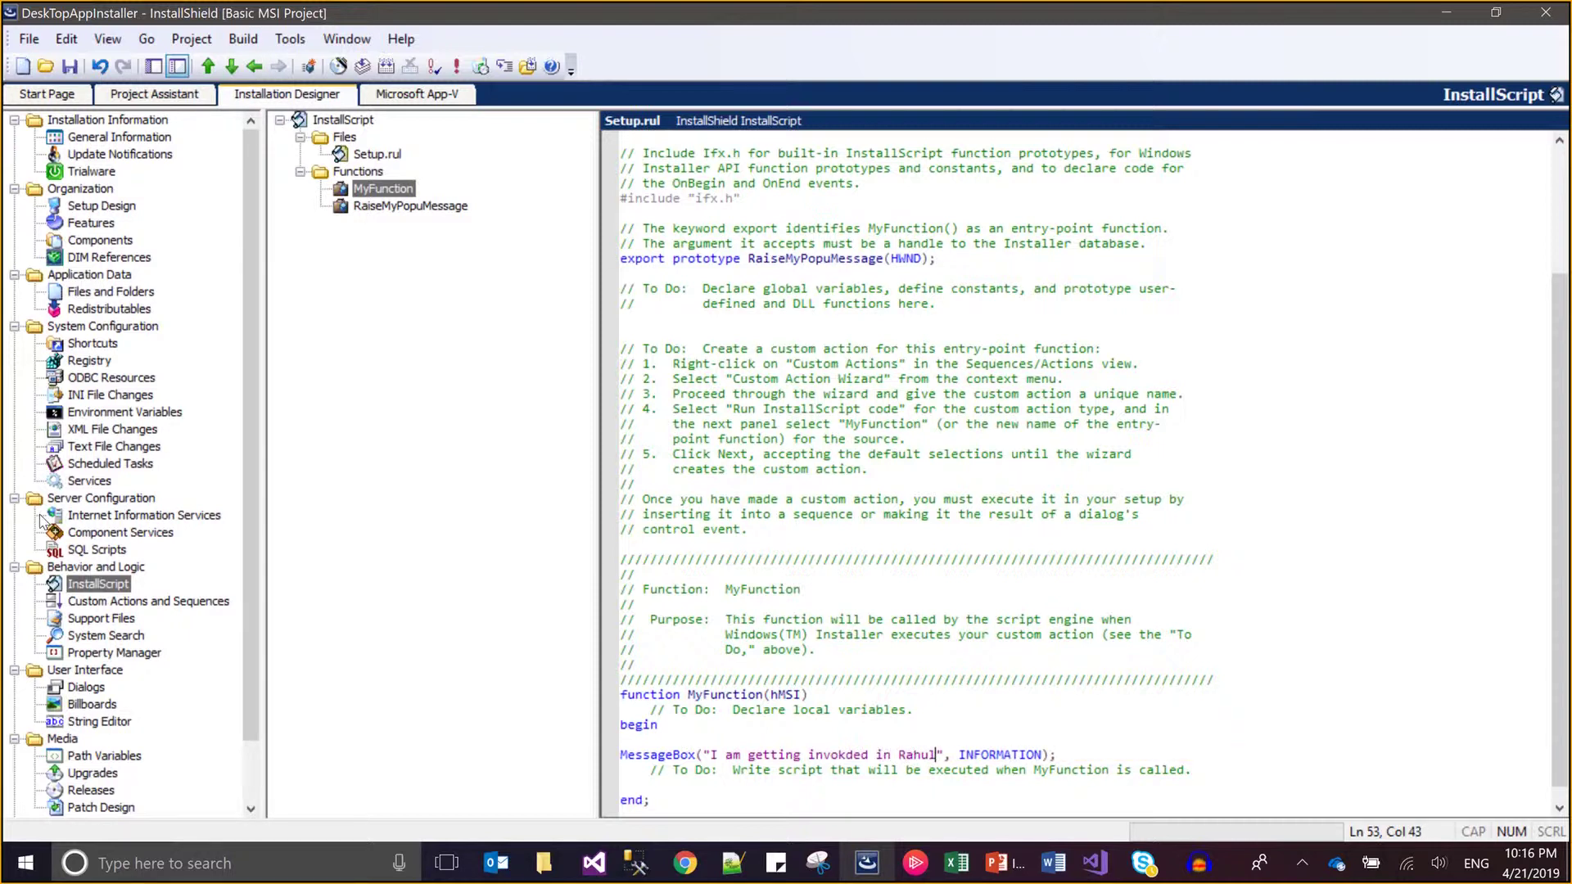
{"action": "type", "text": "'s "}
{"action": "type", "text": "InstallS"}
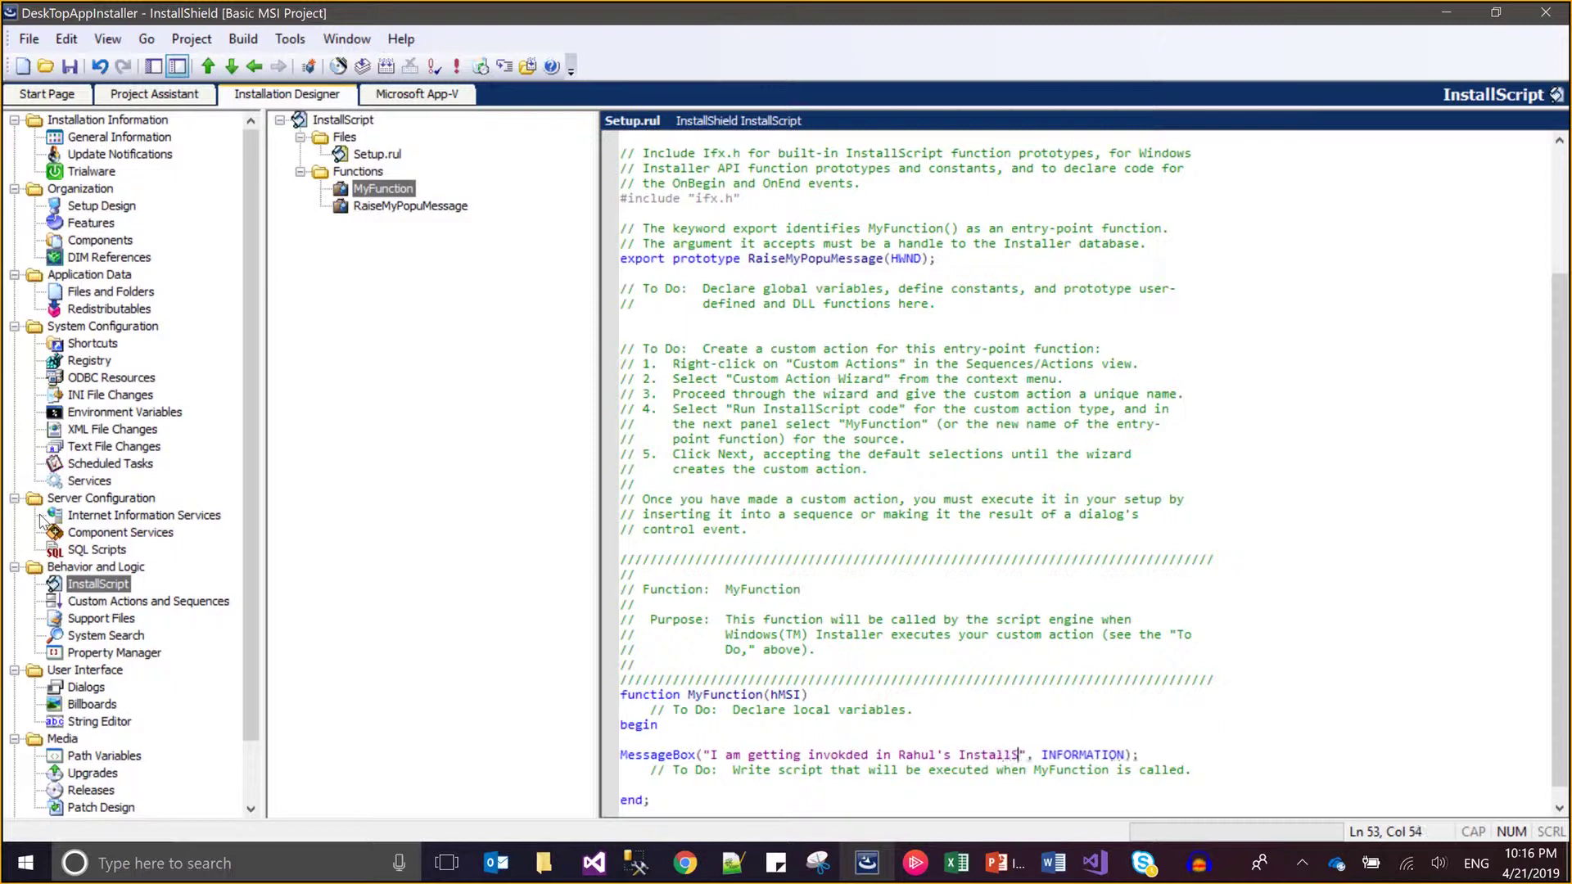
{"action": "type", "text": "cript cod"}
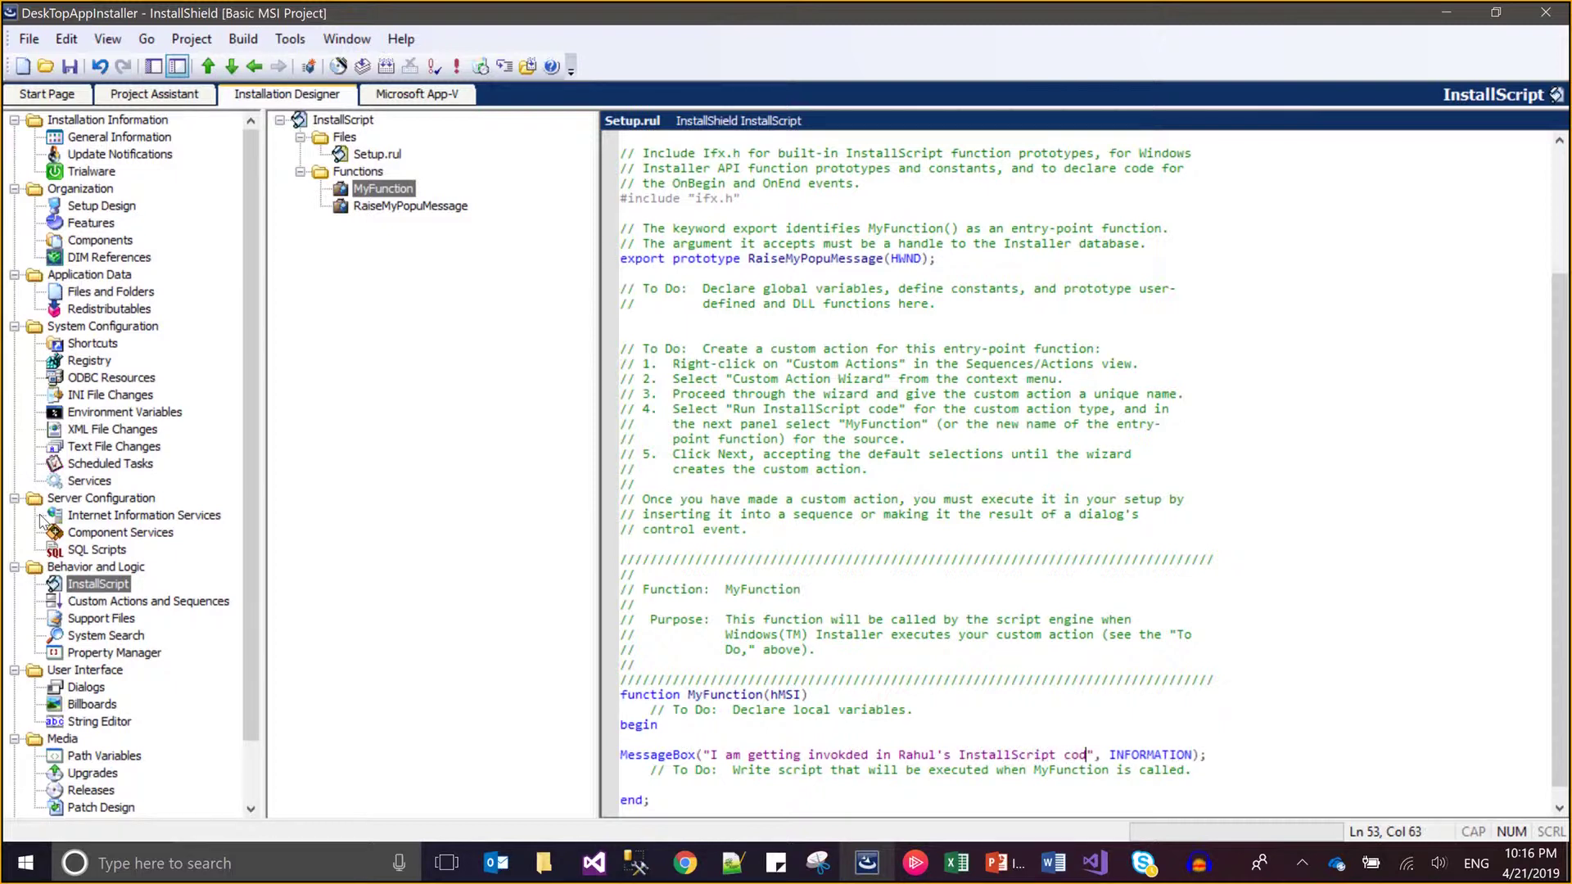
{"action": "type", "text": "e."}
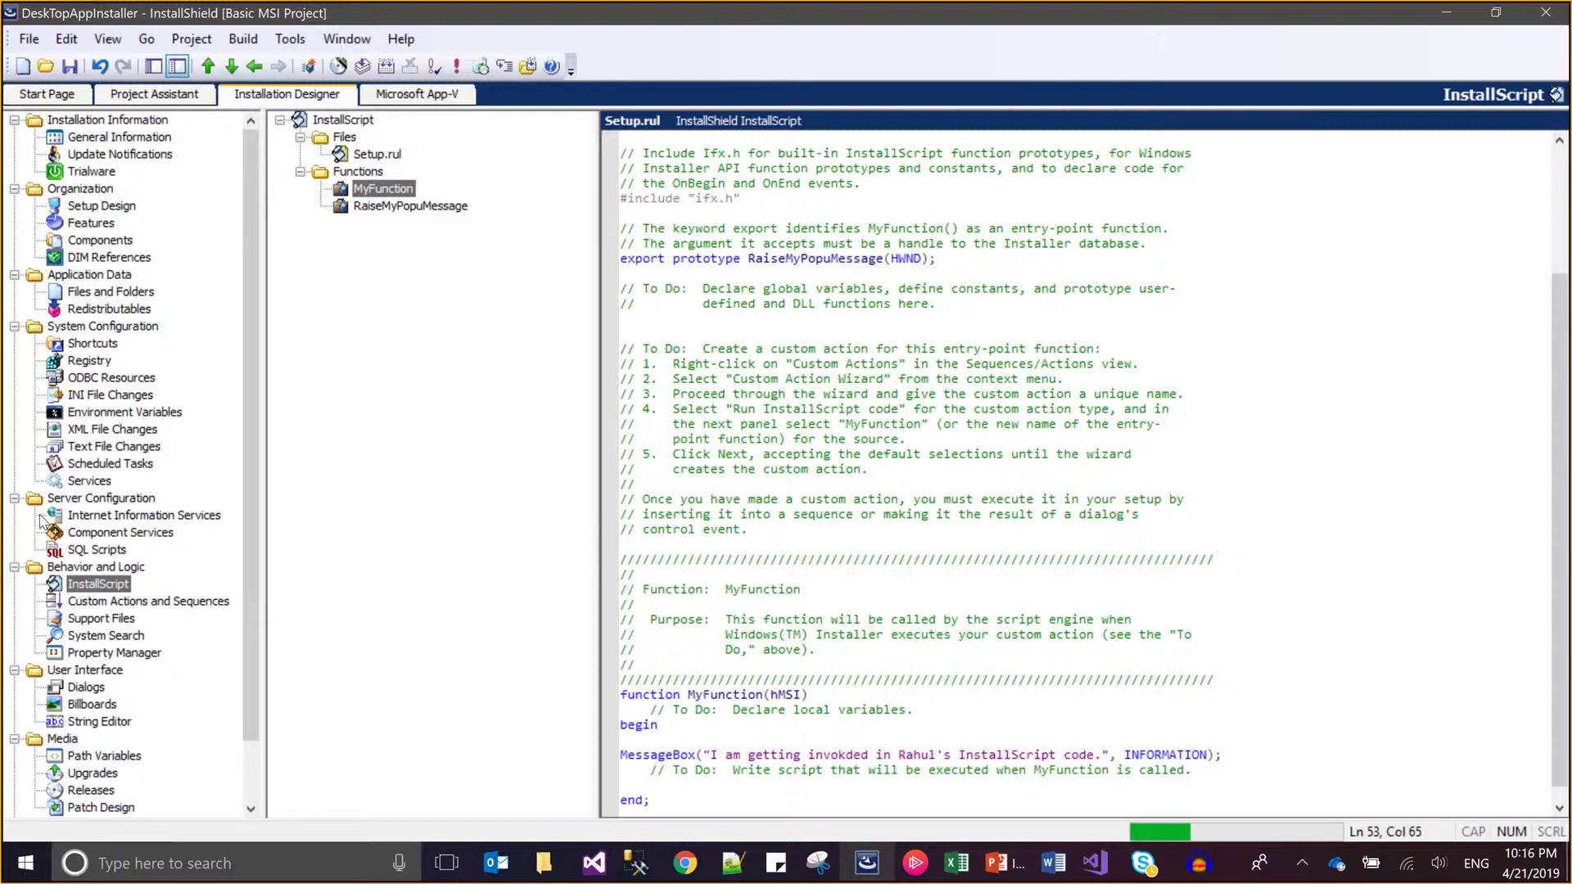
{"action": "key", "text": "Right"}
{"action": "key", "text": "ctrl+End"}
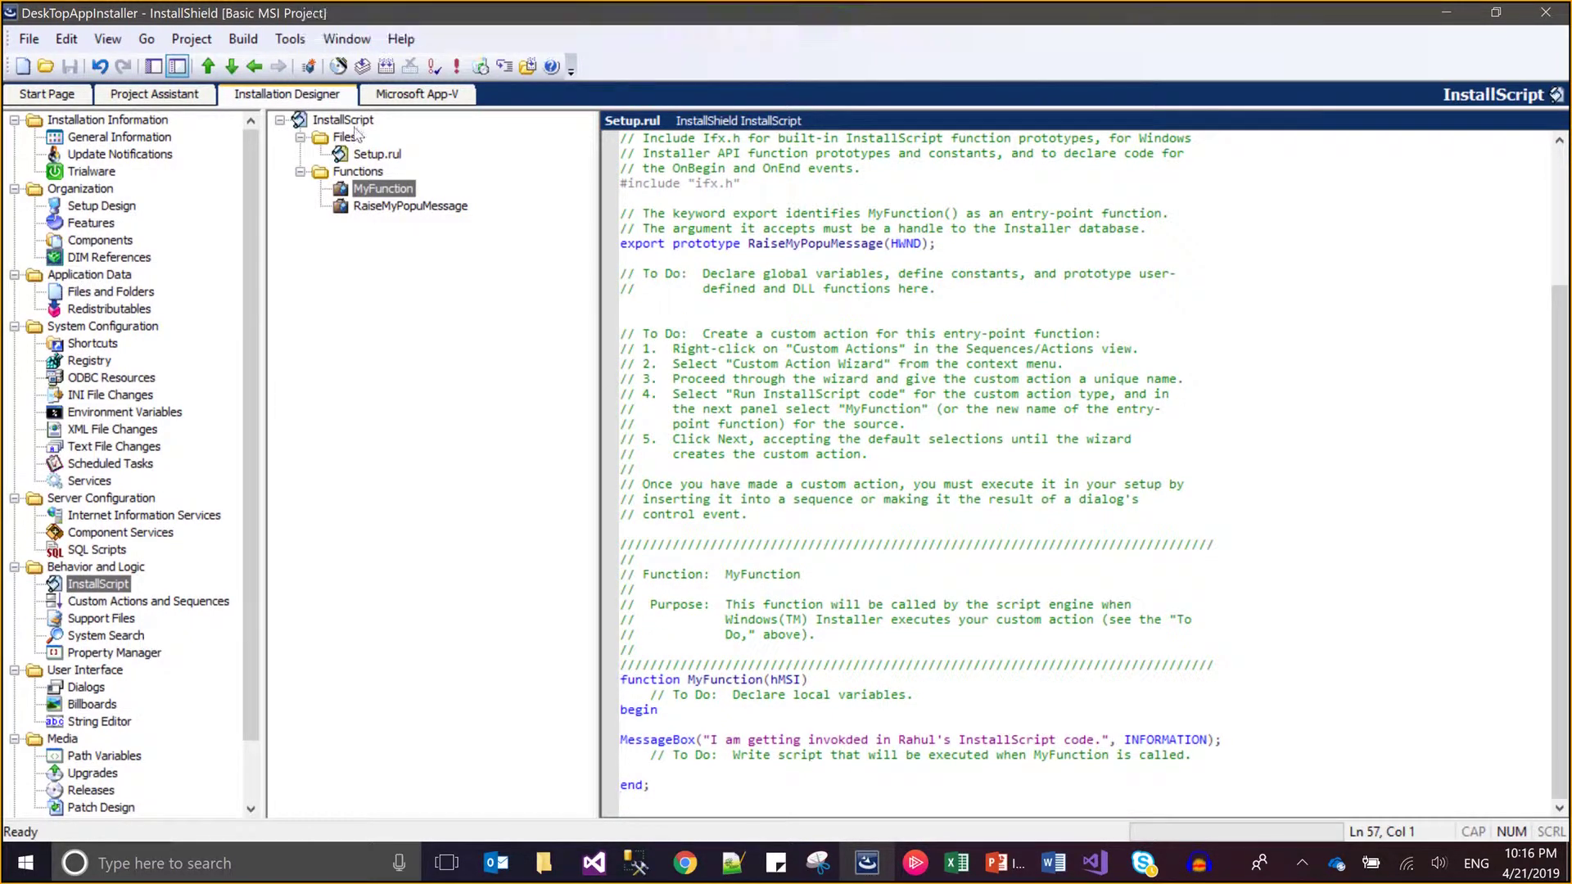
Step: Select the RaiseMyPopuMessage name in the exported prototype to copy it
{"action": "left_click", "coordinate": [410, 210]}
{"action": "left_click", "coordinate": [929, 356]}
{"action": "left_click", "coordinate": [787, 243]}
{"action": "double_click", "coordinate": [787, 244]}
{"action": "key", "text": "ctrl+c"}
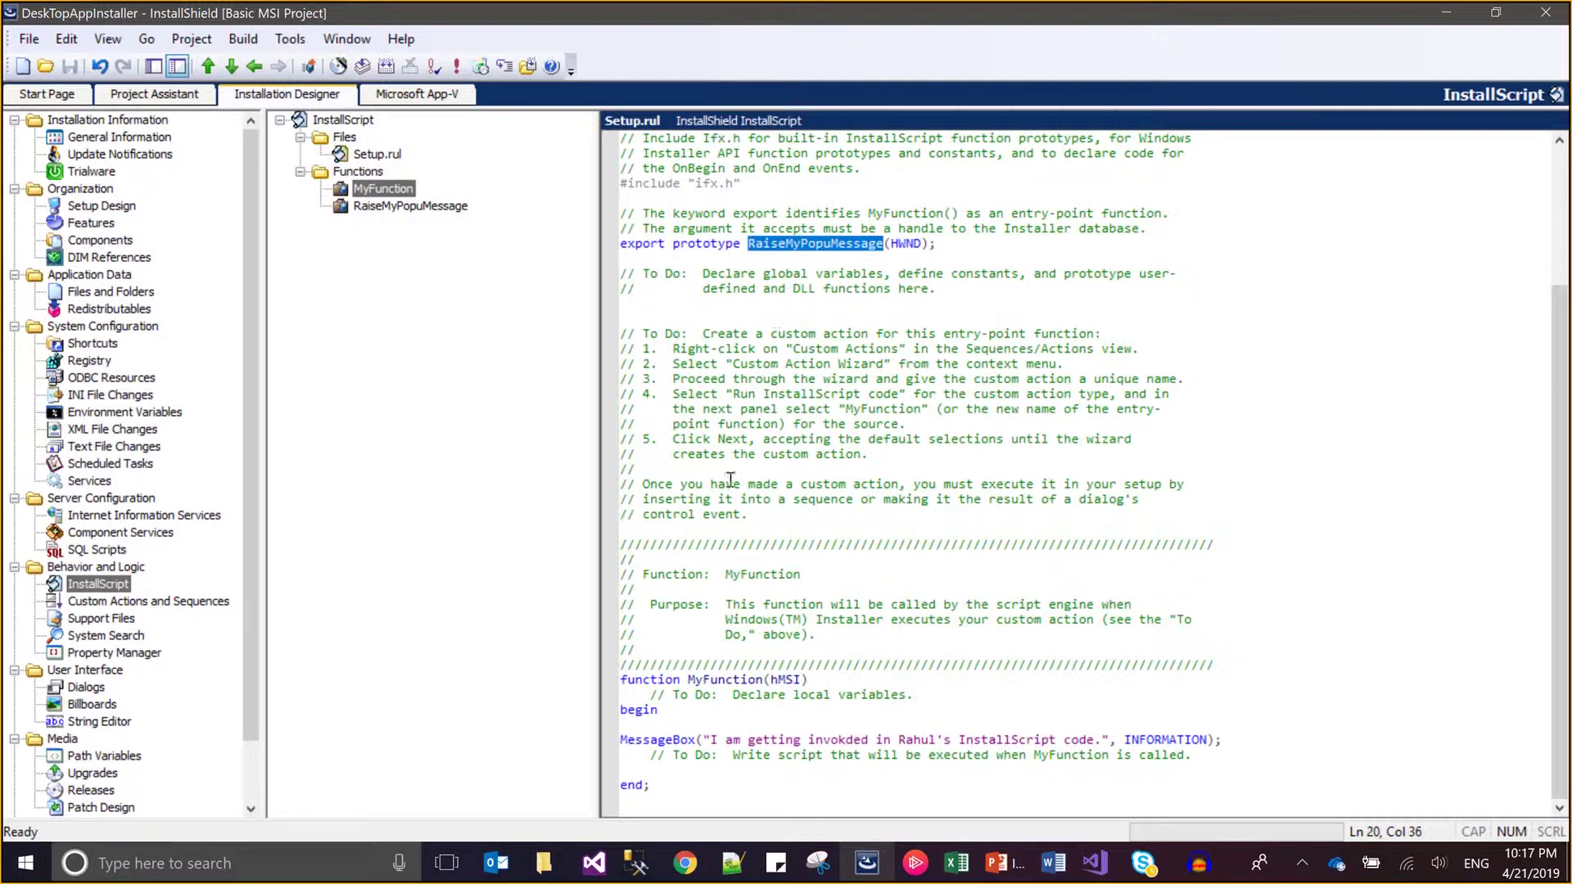
Step: Paste RaiseMyPopuMessage over MyFunction in the definition, then go to Custom Actions and Sequences
{"action": "double_click", "coordinate": [723, 682]}
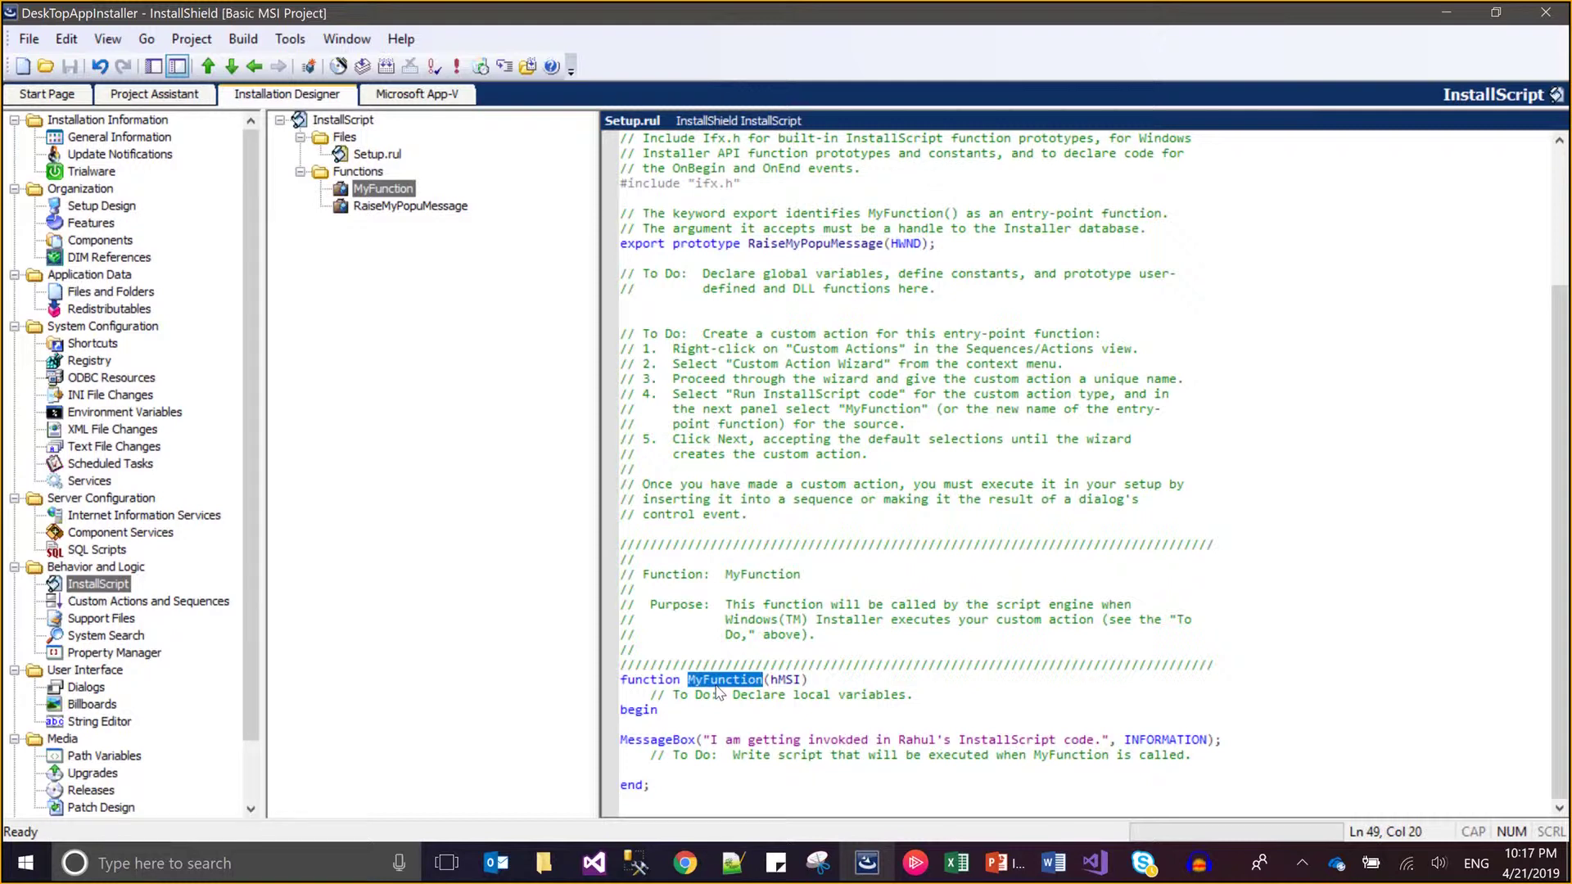
{"action": "key", "text": "ctrl+v"}
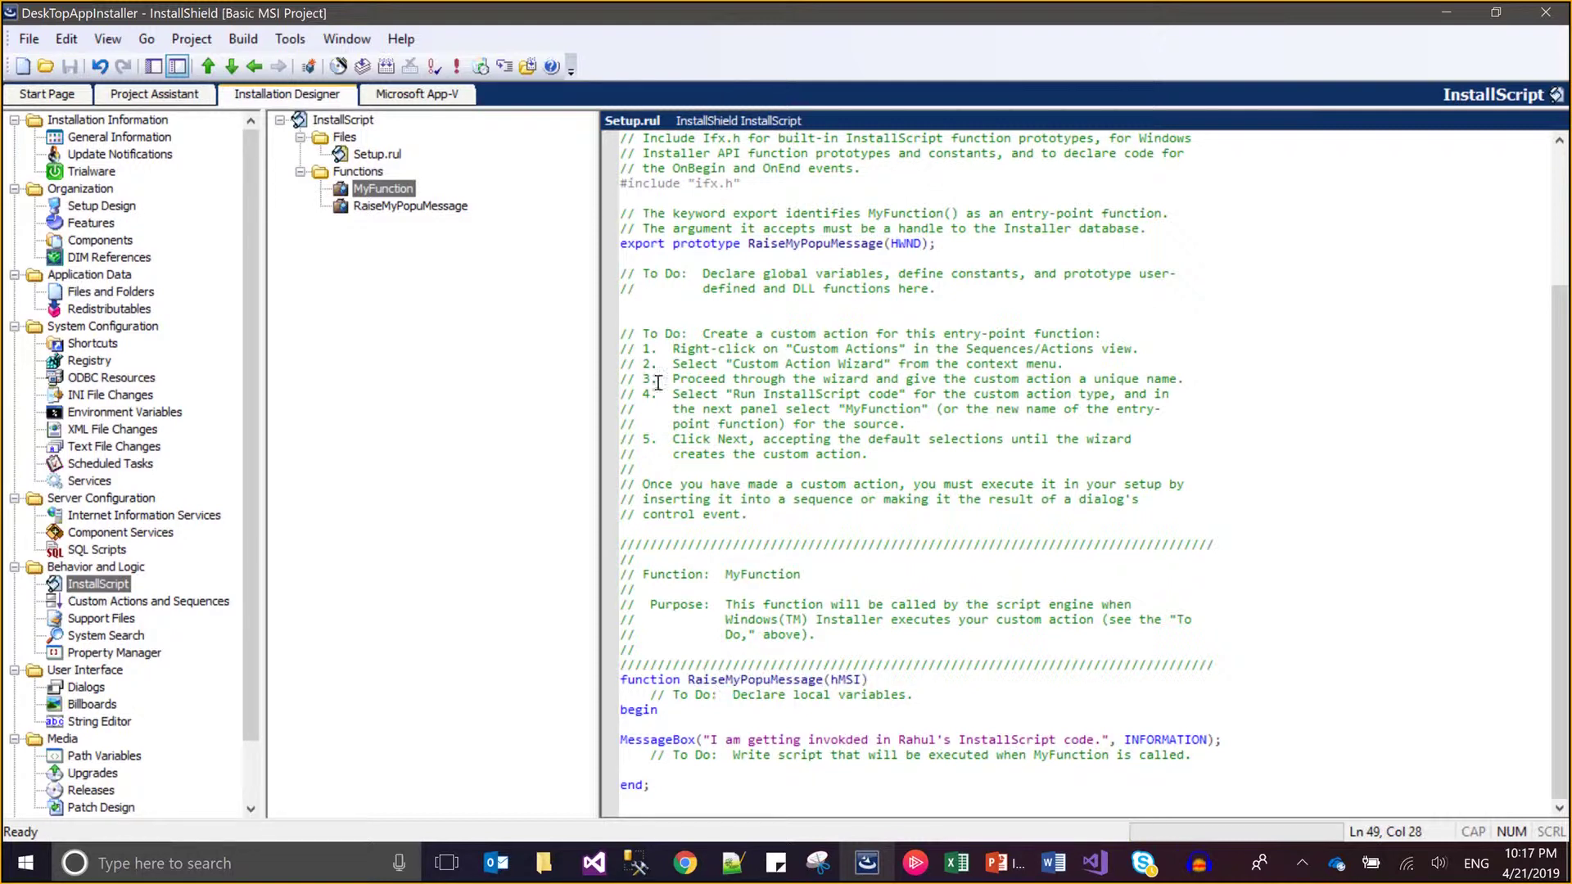
{"action": "left_click", "coordinate": [642, 298]}
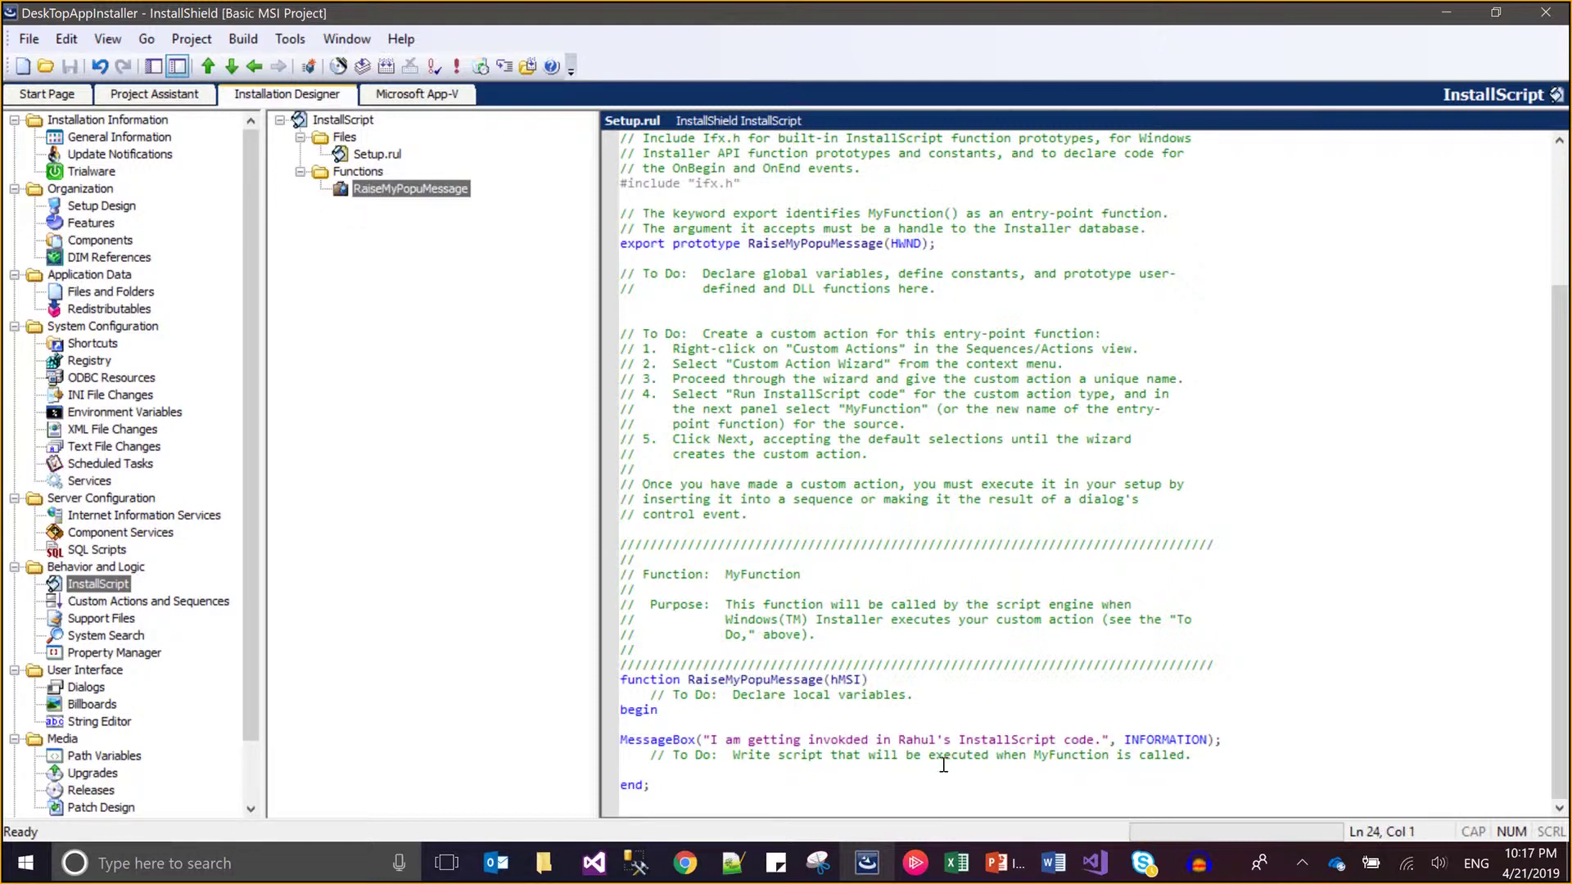
{"action": "left_click", "coordinate": [177, 609]}
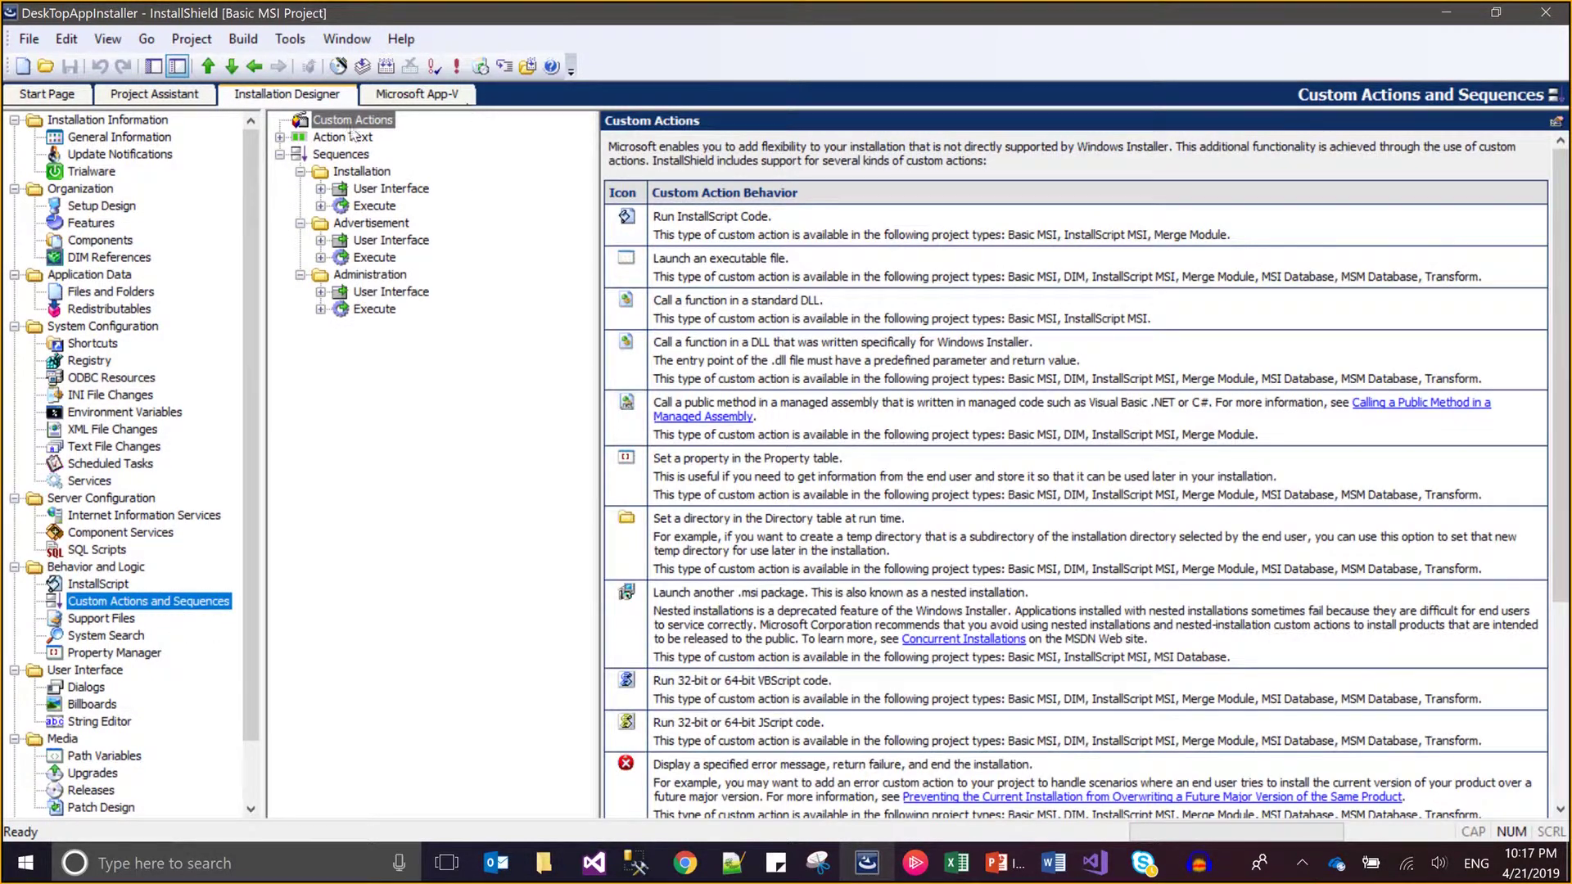
{"action": "right_click", "coordinate": [353, 123]}
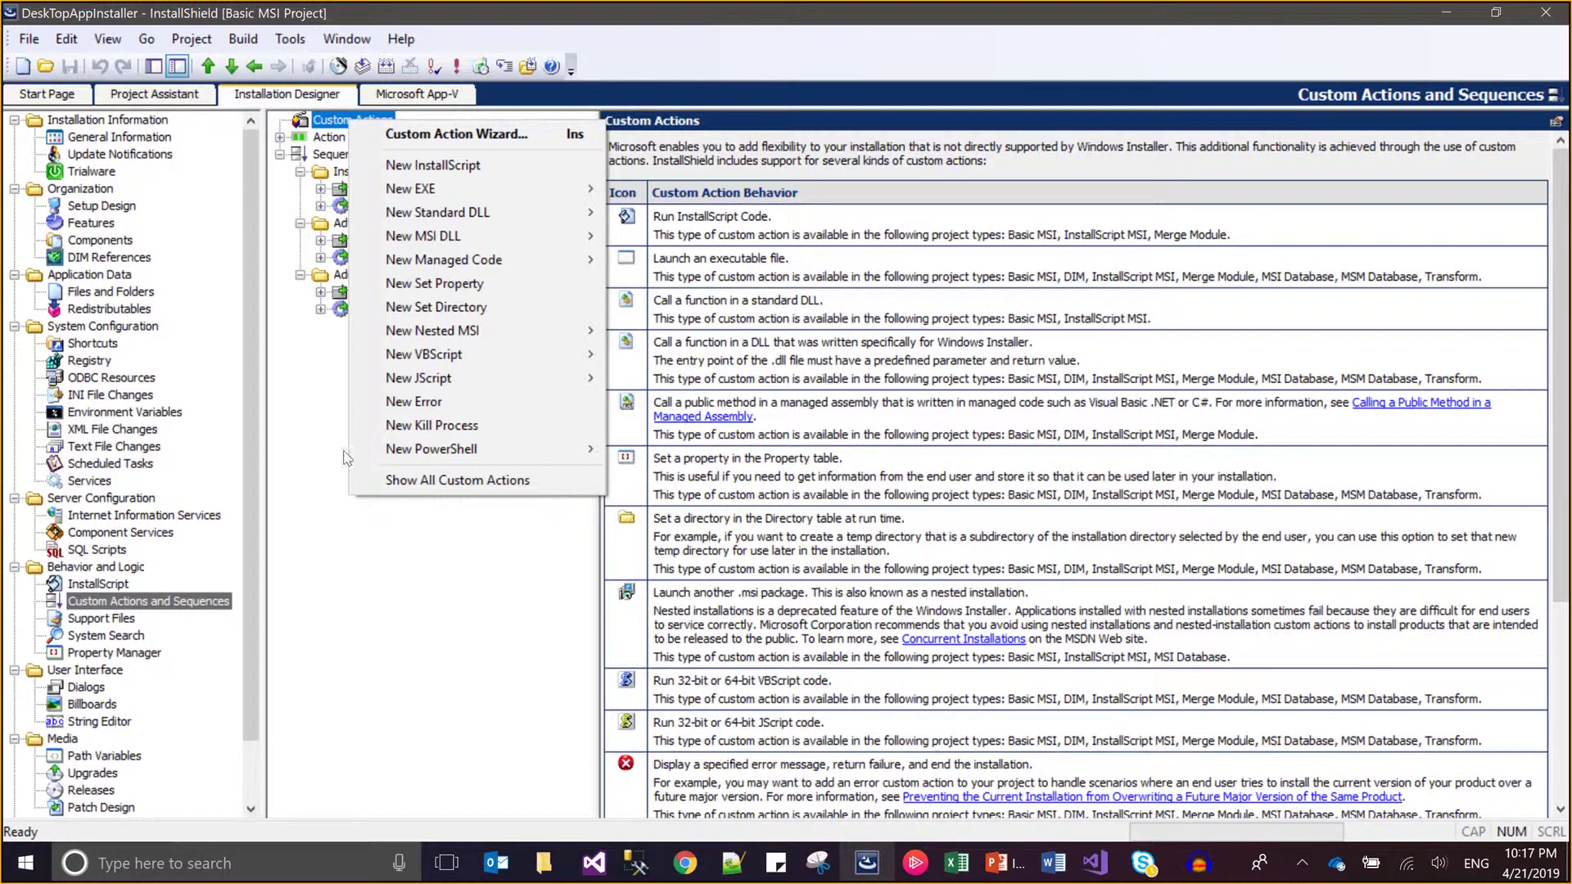
Step: Start the Custom Action Wizard and name the action CallMyInstallScriptCode
{"action": "left_click", "coordinate": [495, 142]}
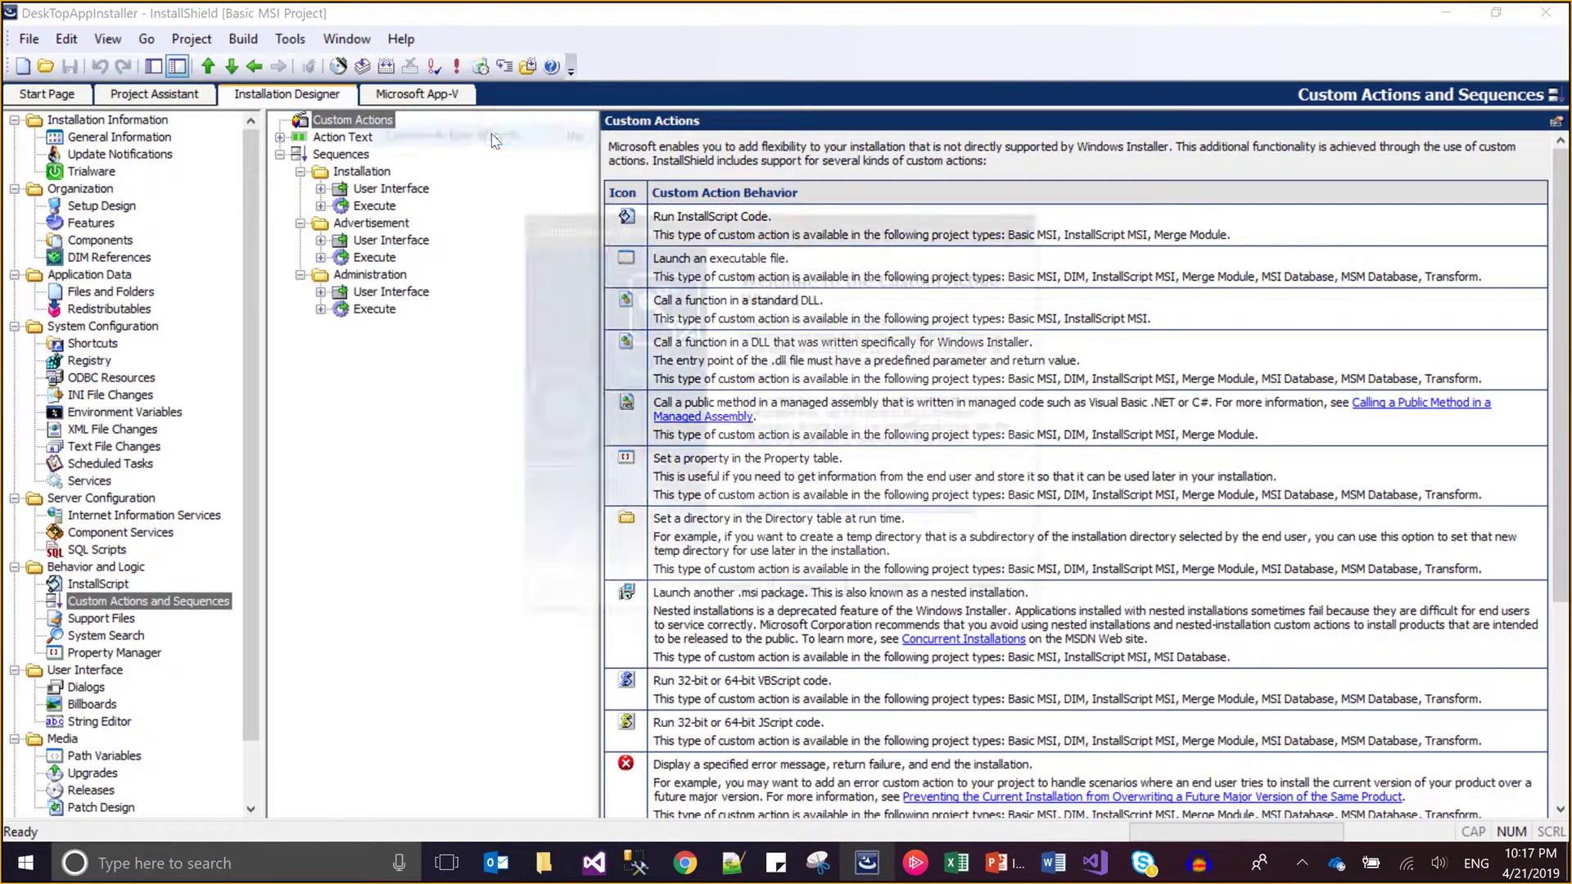
{"action": "left_click", "coordinate": [814, 601]}
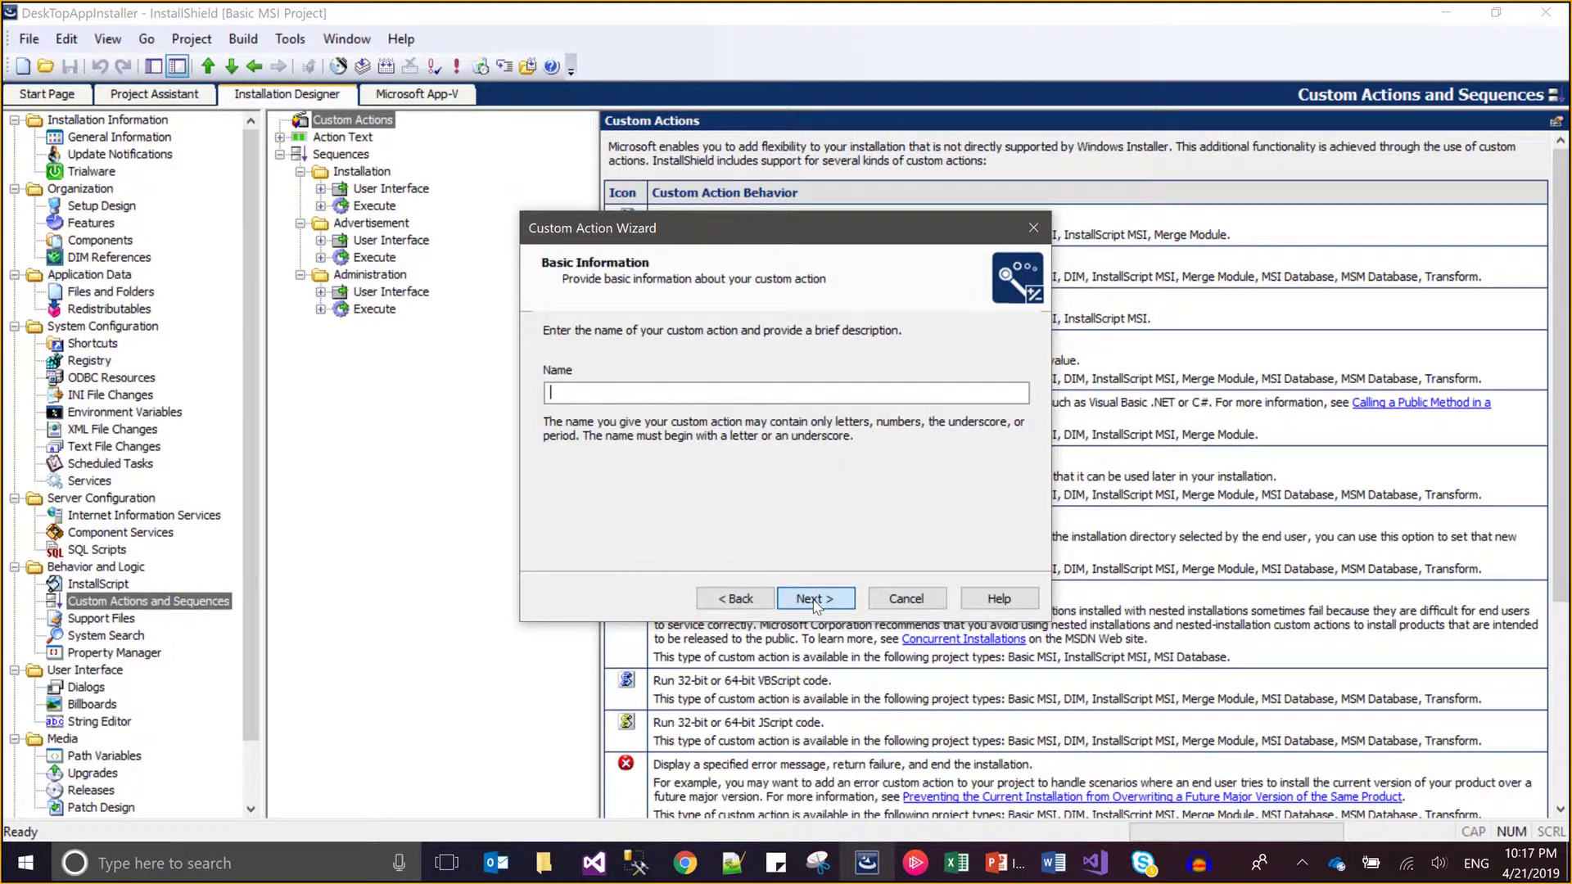
{"action": "type", "text": "Call"}
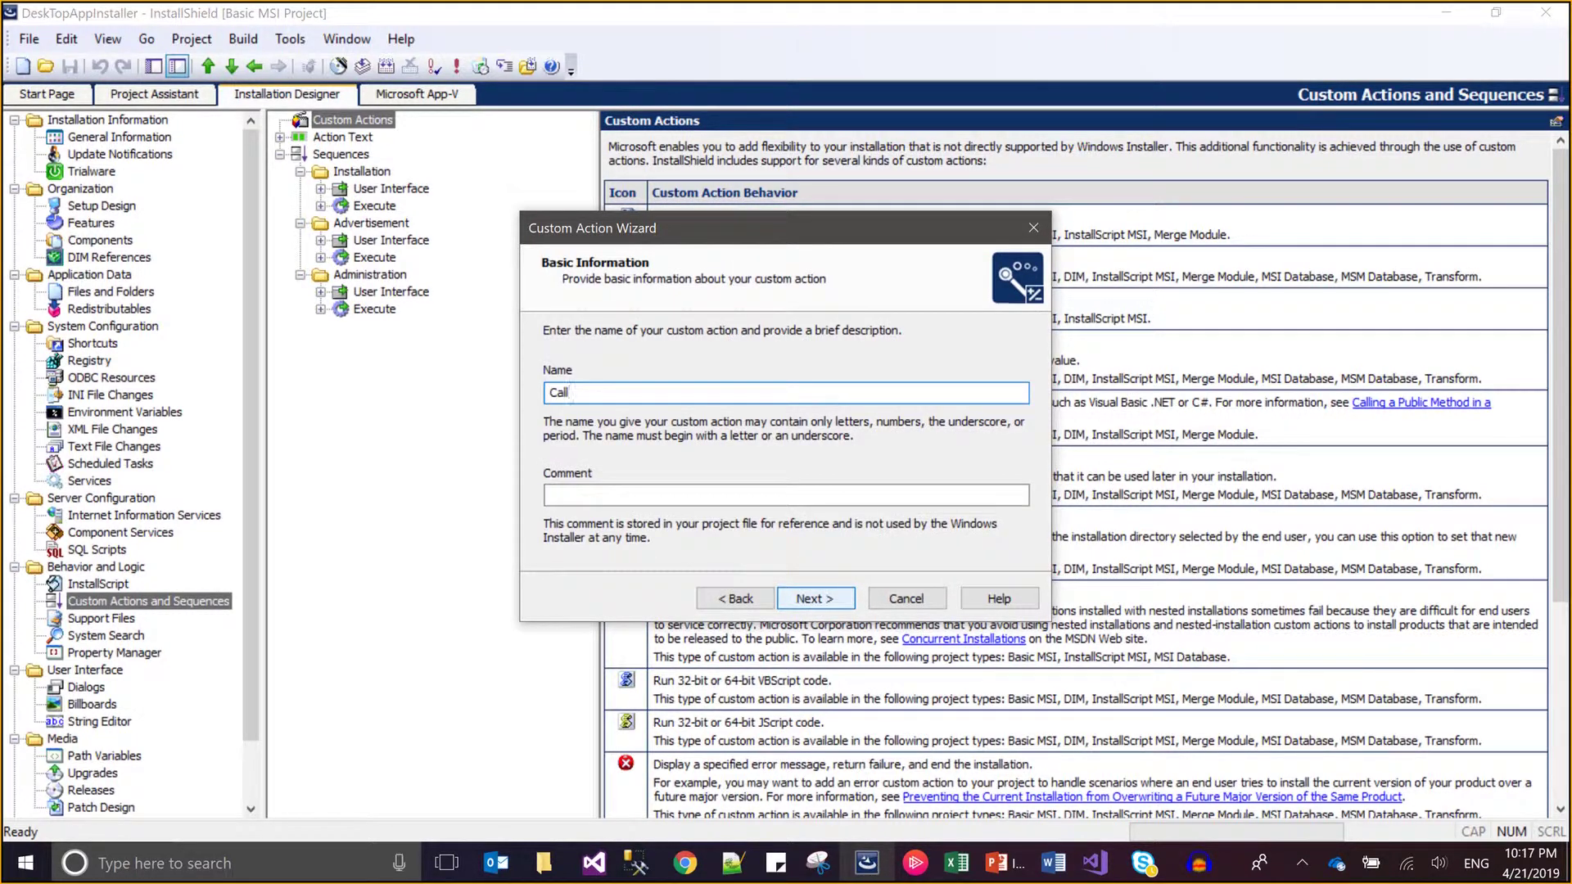
{"action": "type", "text": "My"}
{"action": "type", "text": "Ins"}
{"action": "type", "text": "tall"}
{"action": "type", "text": "Scri"}
{"action": "type", "text": "pt"}
{"action": "type", "text": "Ac"}
{"action": "key", "text": "BackSpace"}
{"action": "key", "text": "BackSpace"}
{"action": "type", "text": "Code"}
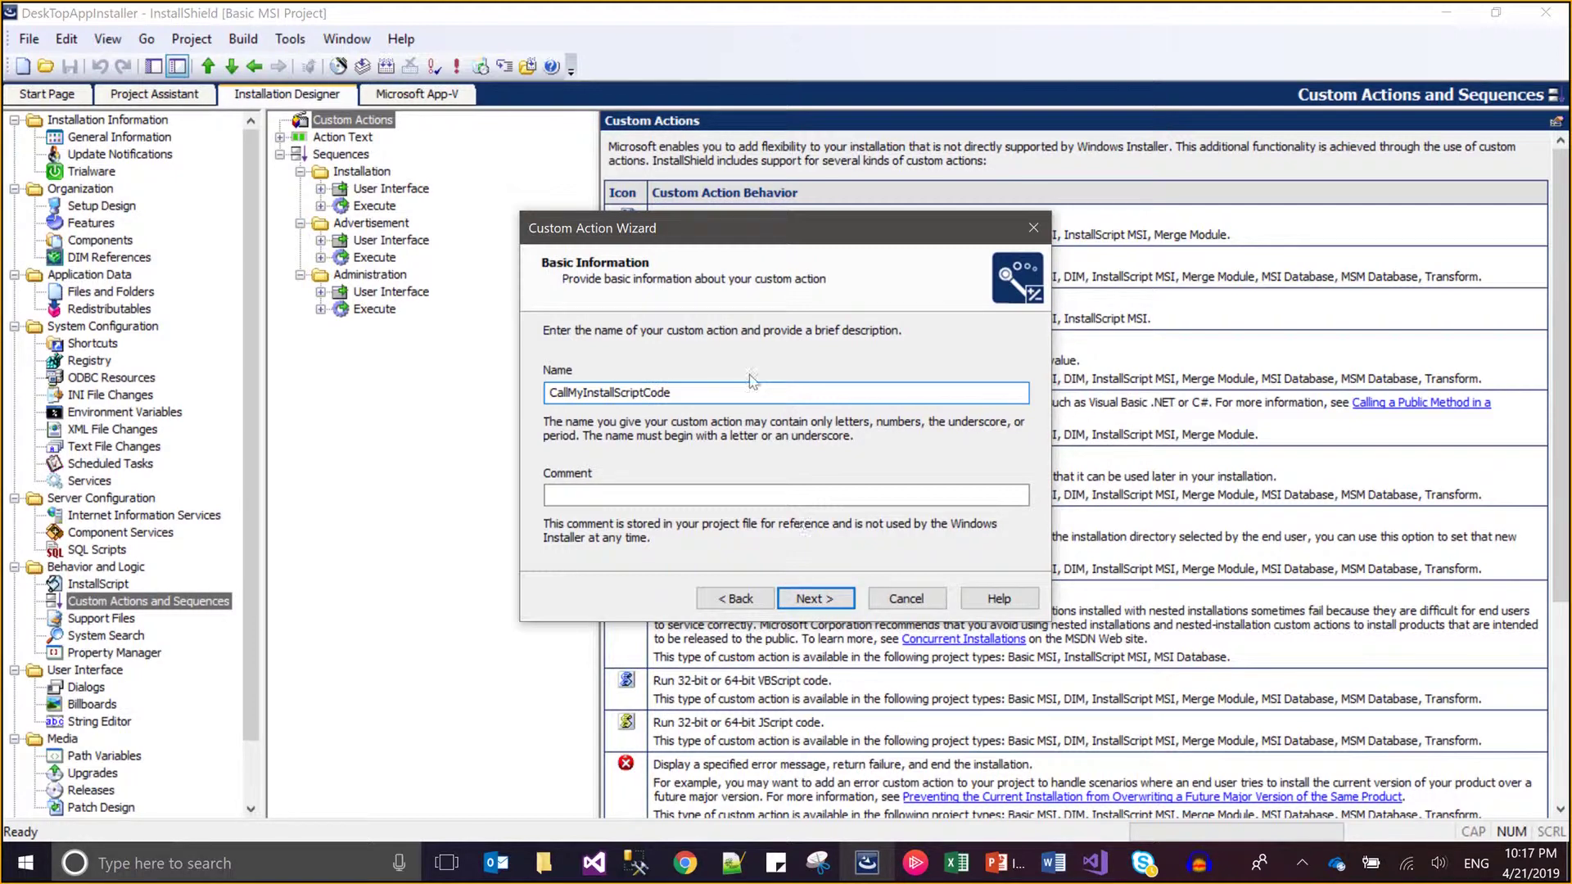
{"action": "left_click", "coordinate": [827, 602]}
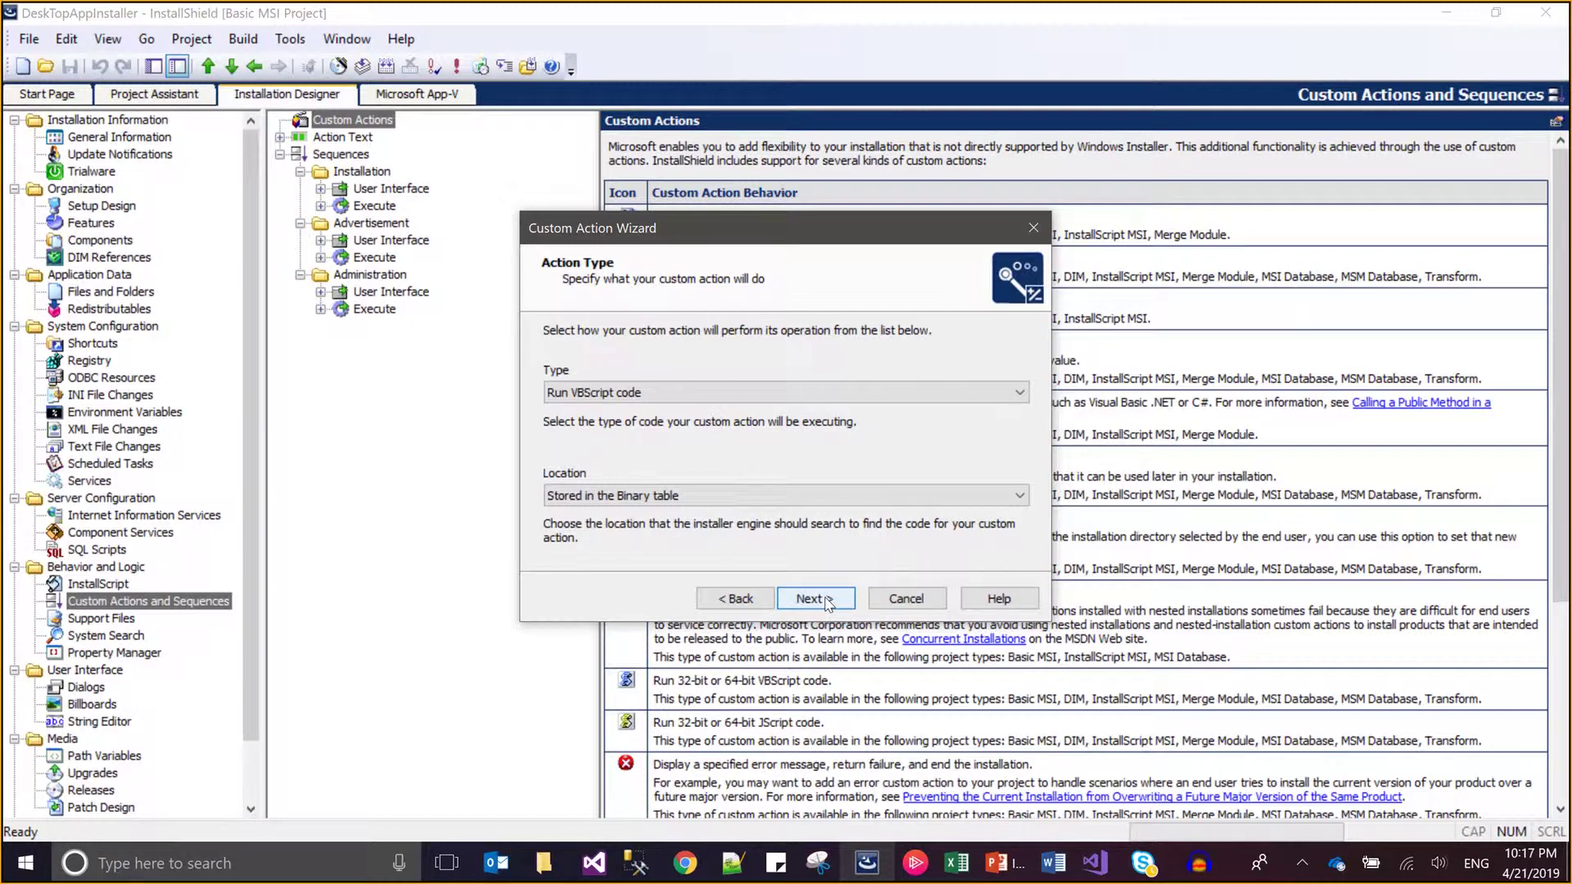
Step: Set the custom action type to Run InstallScript code
{"action": "left_click", "coordinate": [664, 393]}
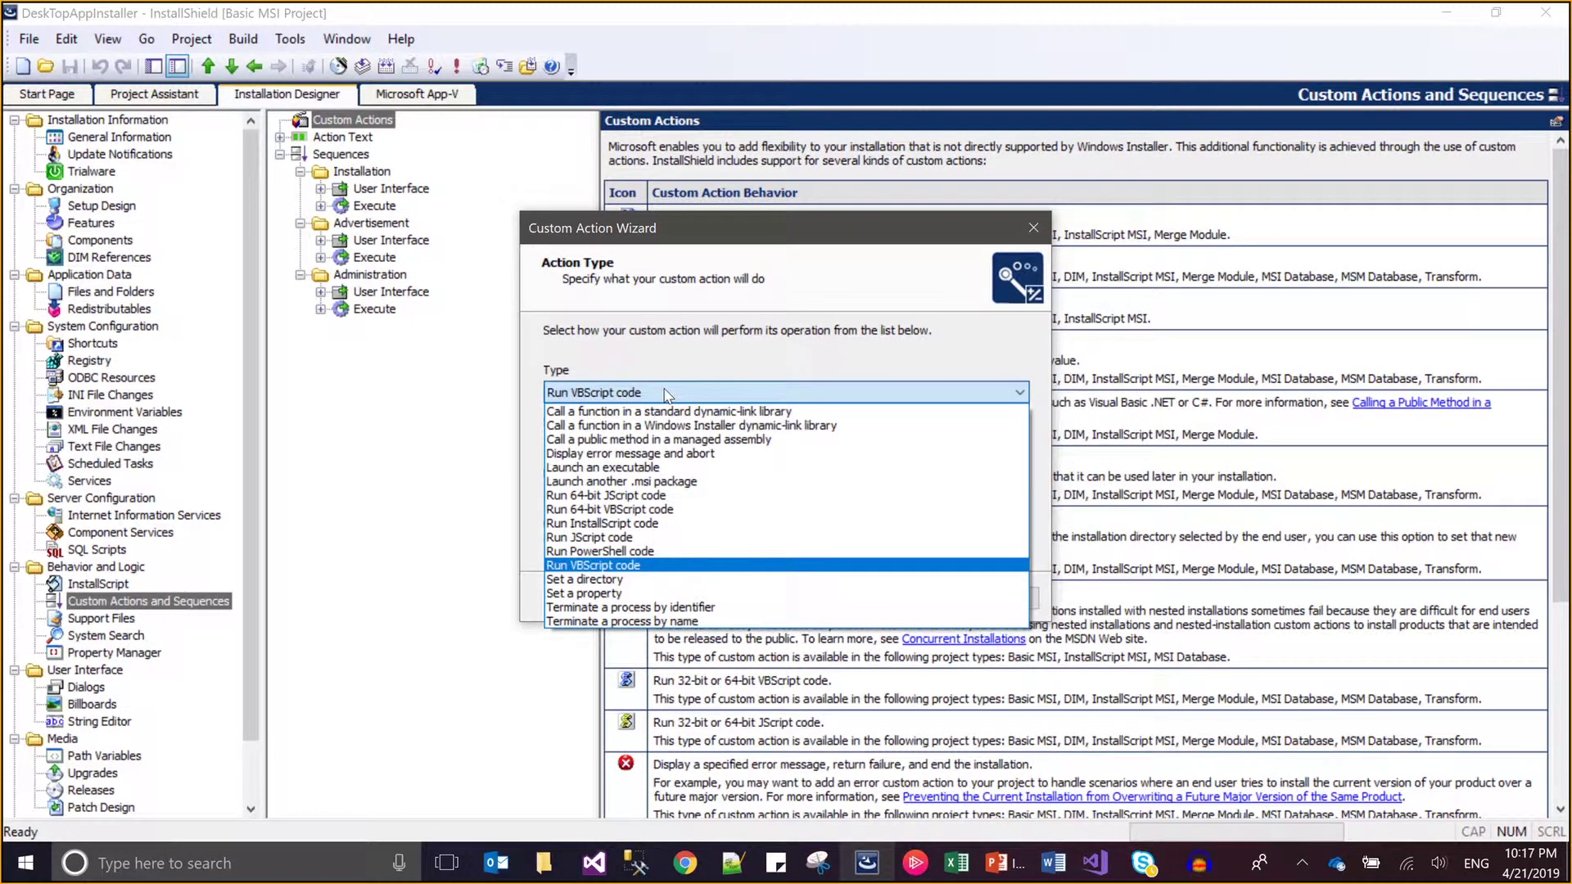
{"action": "key", "text": "Up"}
{"action": "key", "text": "Up"}
{"action": "key", "text": "Up"}
{"action": "key", "text": "Return"}
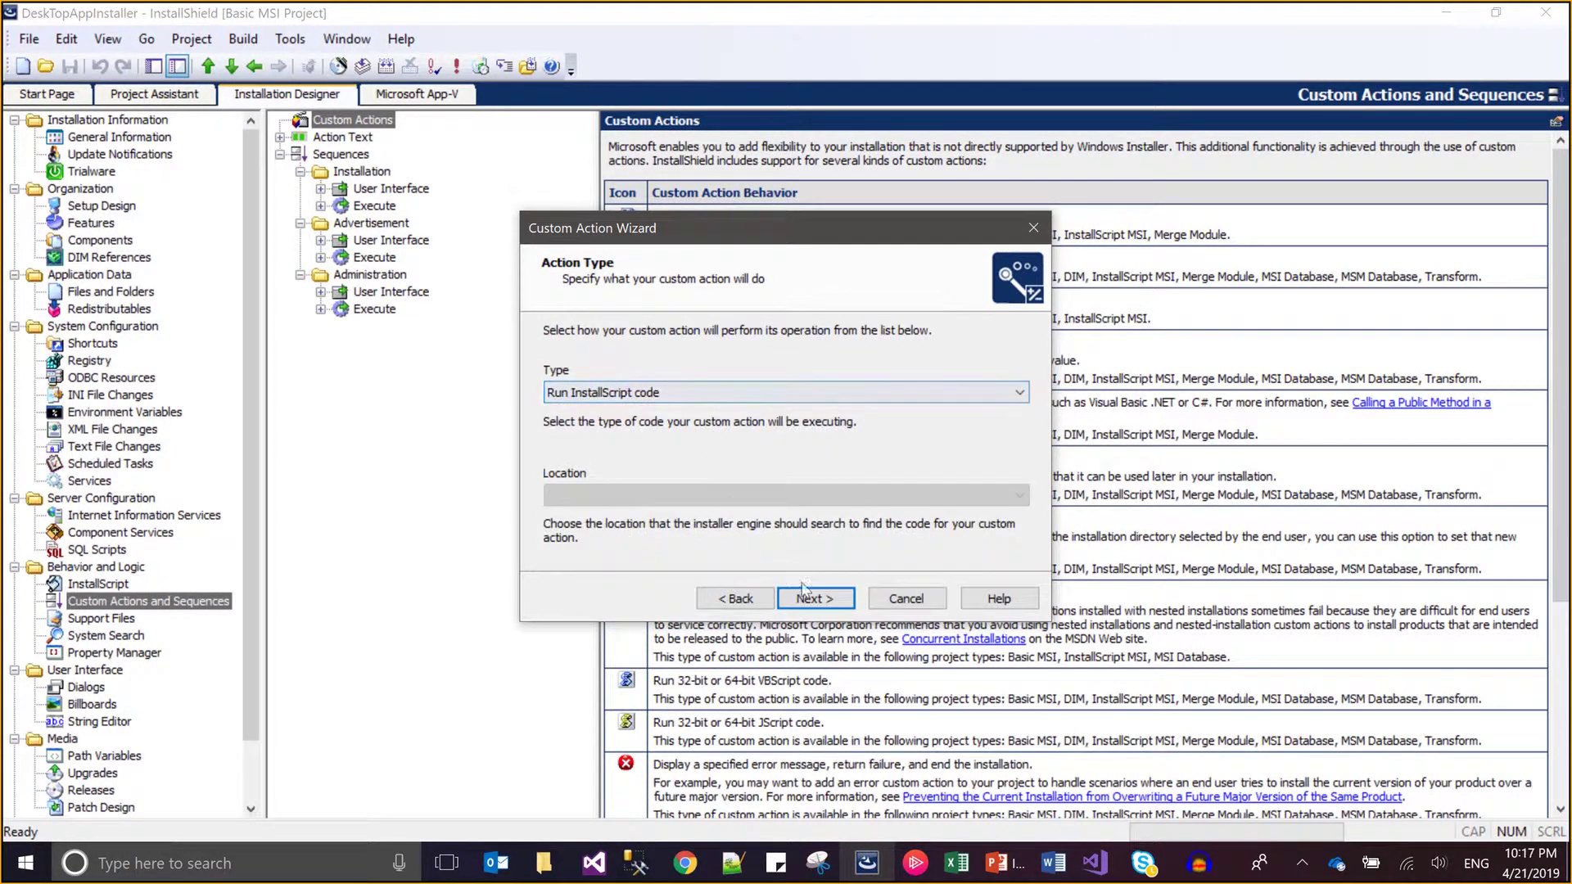
{"action": "left_click", "coordinate": [811, 599]}
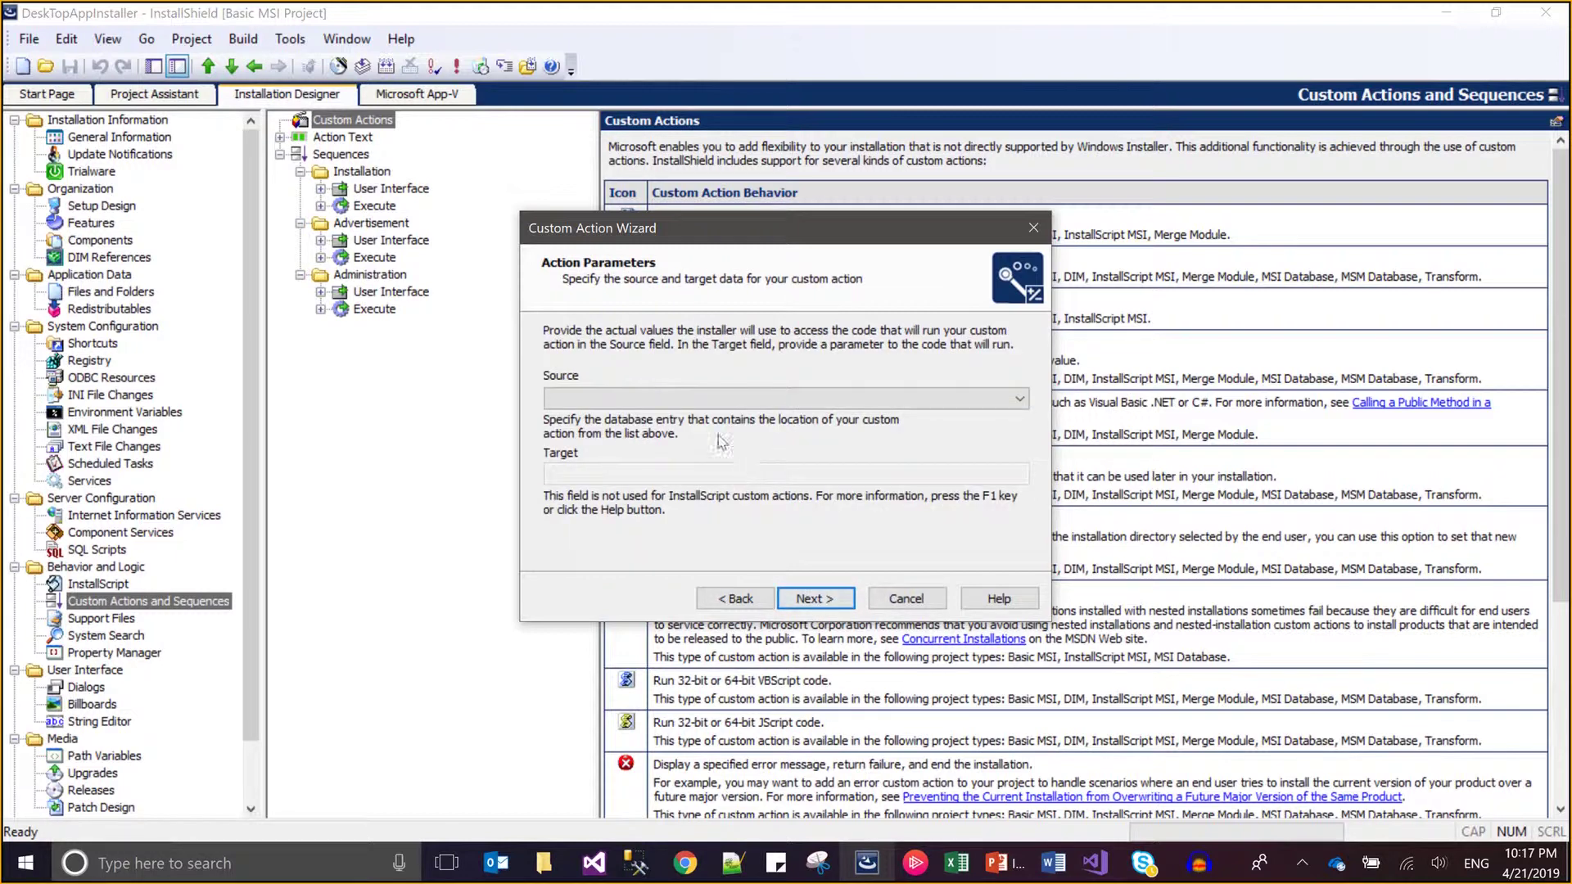
Step: Choose RaiseMyPopuMessage as the source and keep Synchronous return processing
{"action": "left_click", "coordinate": [700, 399]}
{"action": "left_click", "coordinate": [696, 415]}
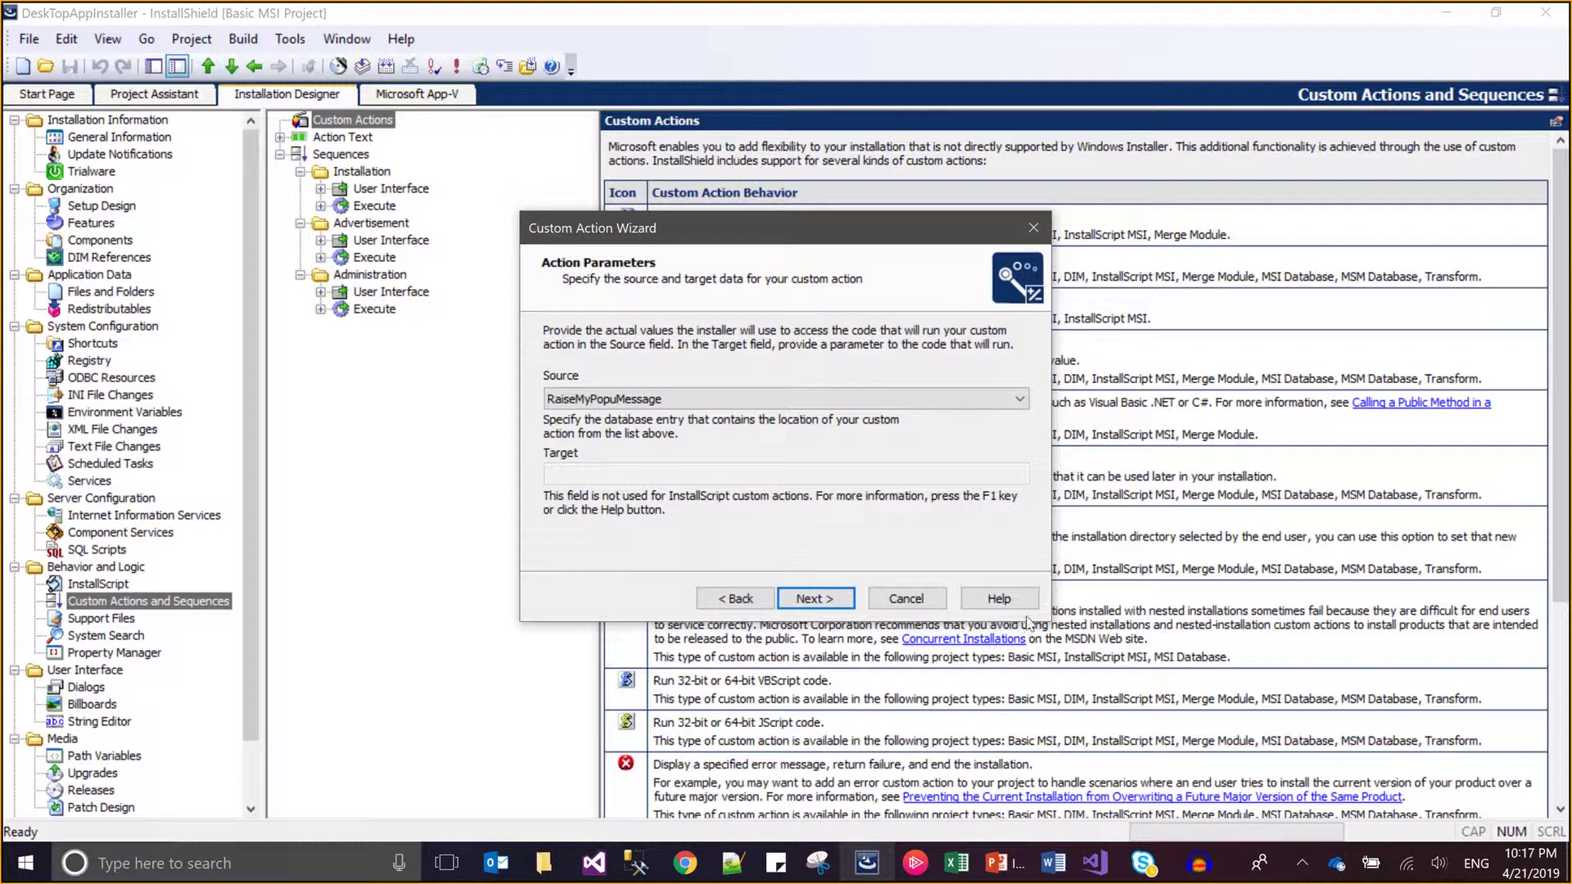
{"action": "left_click", "coordinate": [841, 600]}
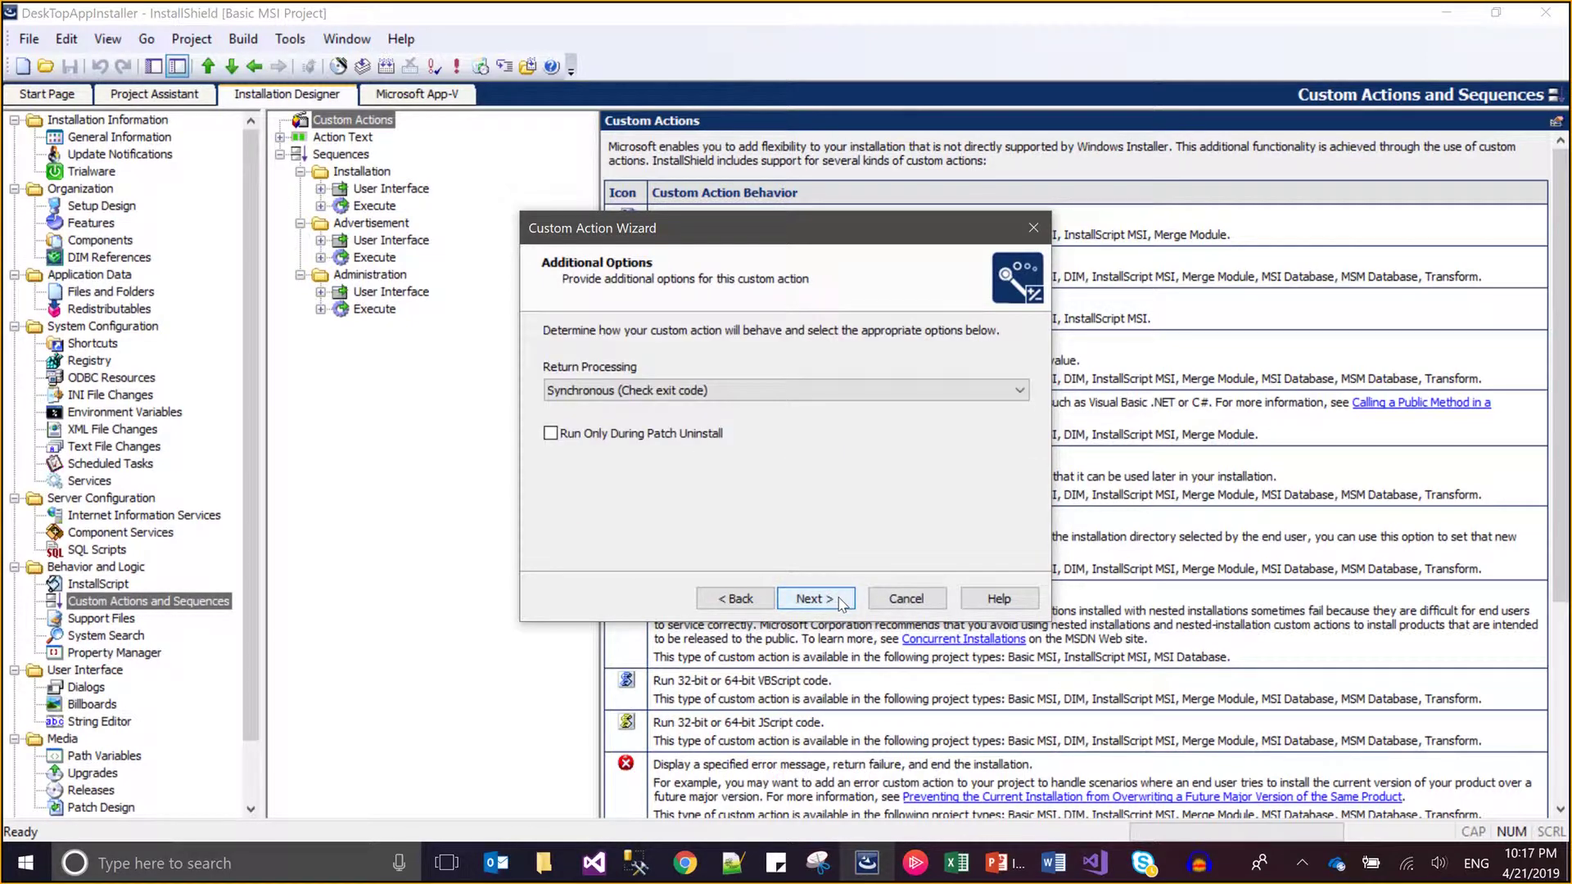
{"action": "left_click", "coordinate": [840, 601]}
Step: Schedule the action After InstallFinalize in the execute sequence and finish the wizard
{"action": "left_click", "coordinate": [841, 601]}
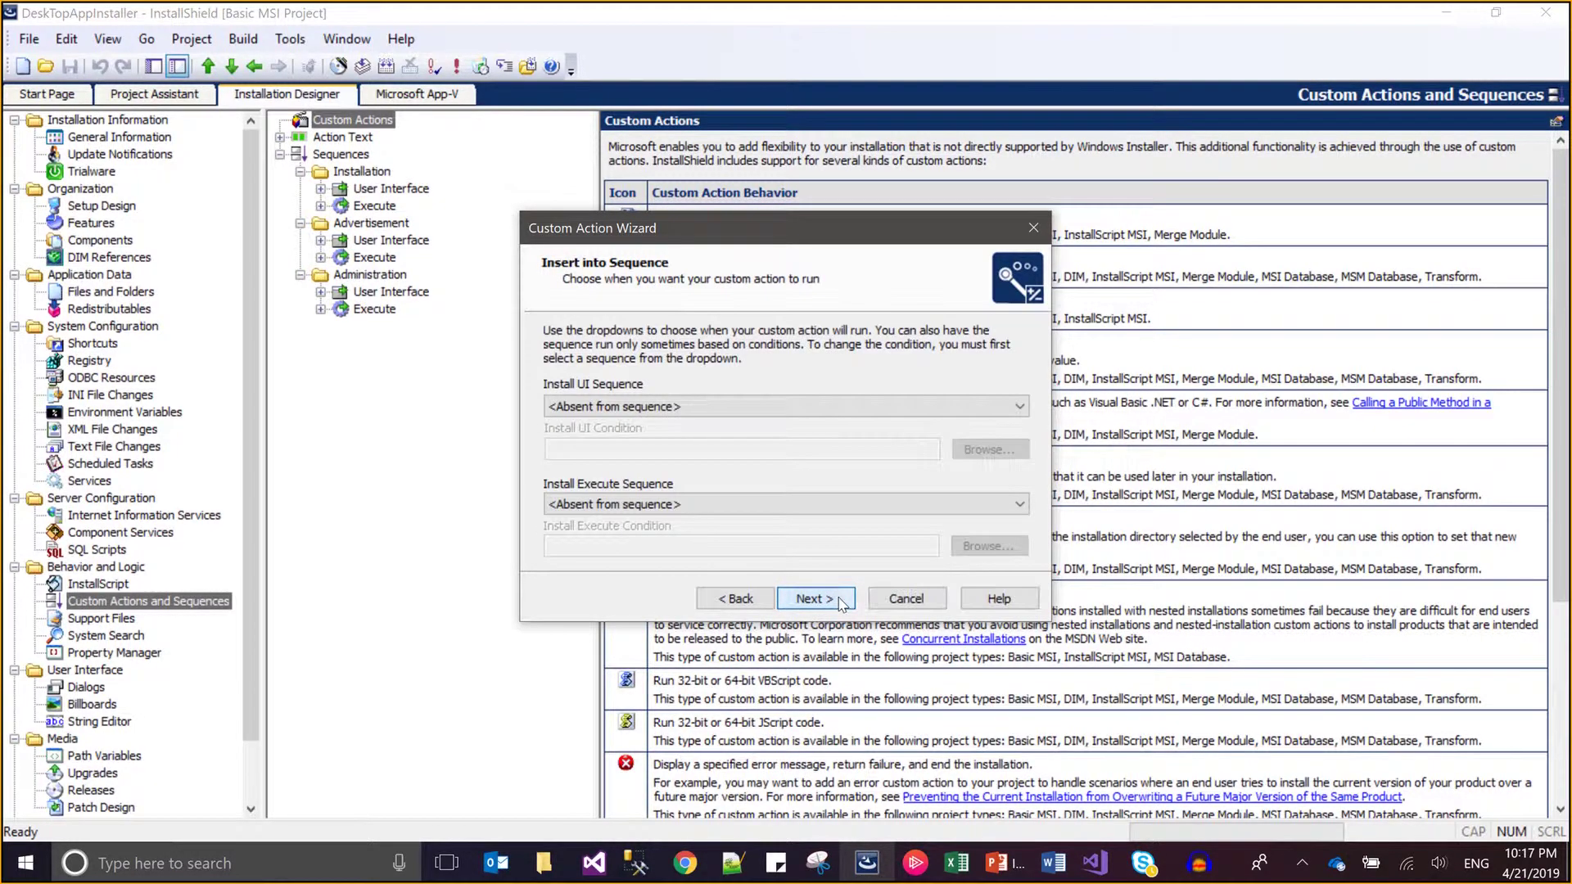
{"action": "left_click", "coordinate": [693, 506]}
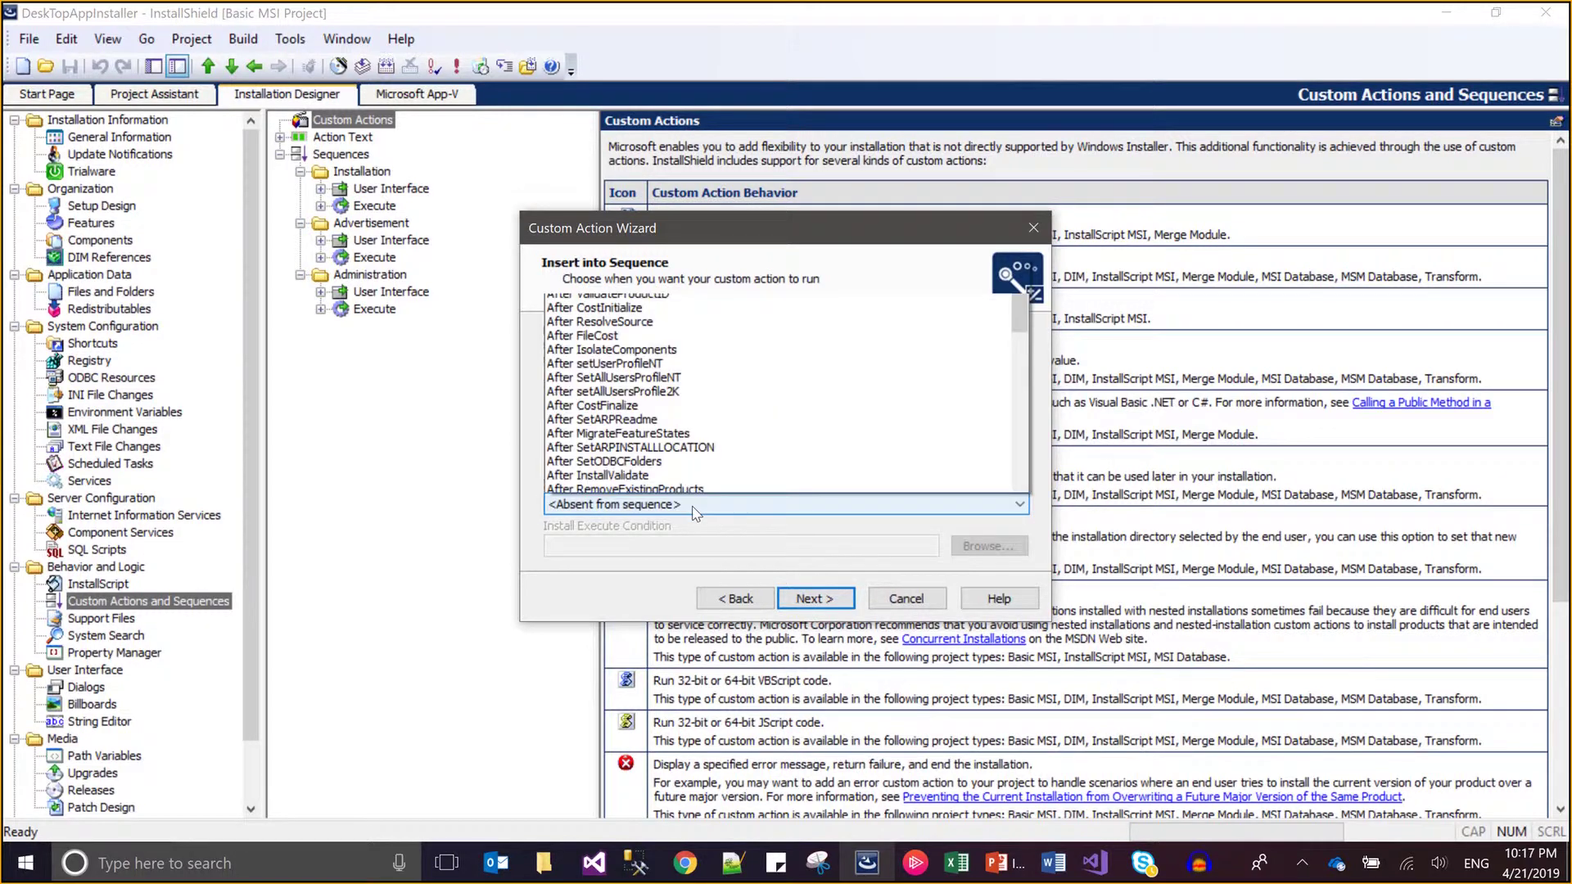
{"action": "key", "text": "Page_Down"}
{"action": "key", "text": "Page_Down"}
{"action": "key", "text": "Page_Down"}
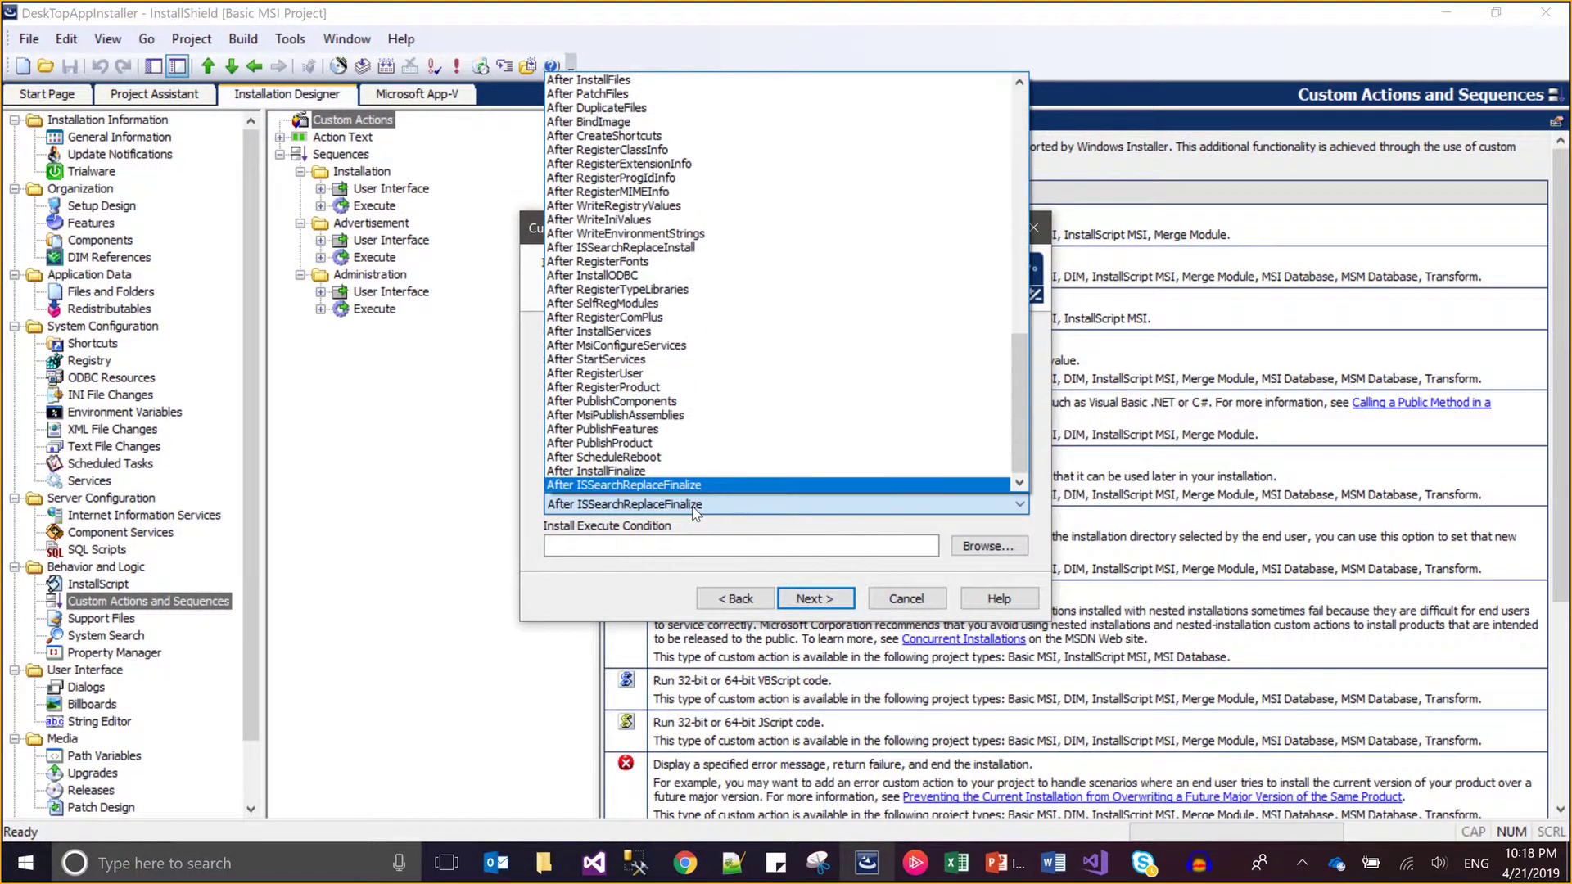
{"action": "key", "text": "Up"}
{"action": "key", "text": "Return"}
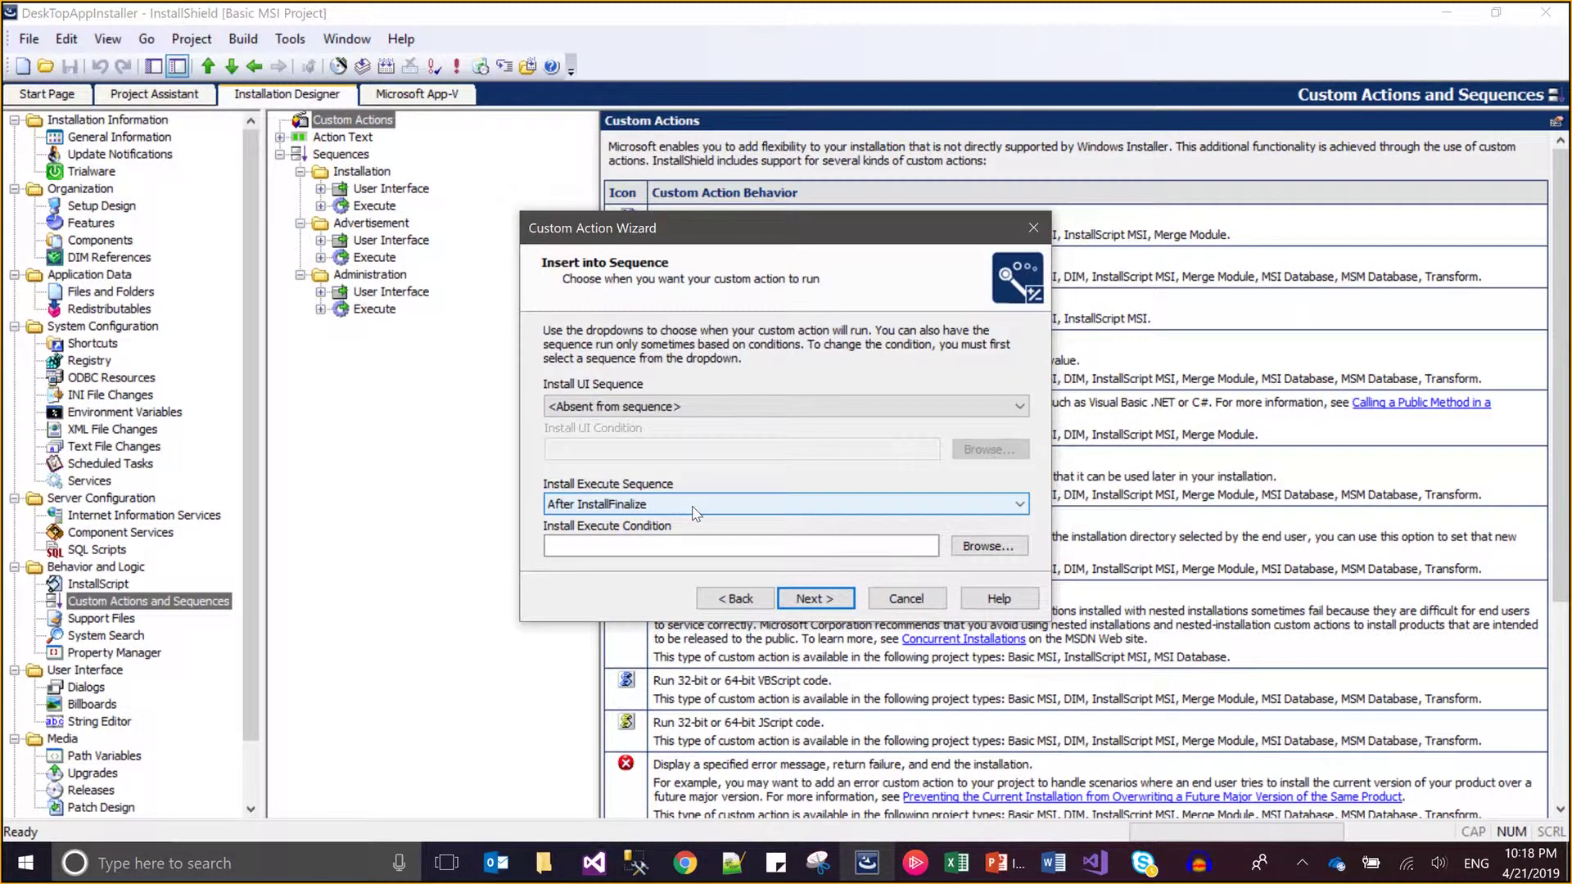
{"action": "left_click", "coordinate": [698, 543]}
{"action": "type", "text": "NO"}
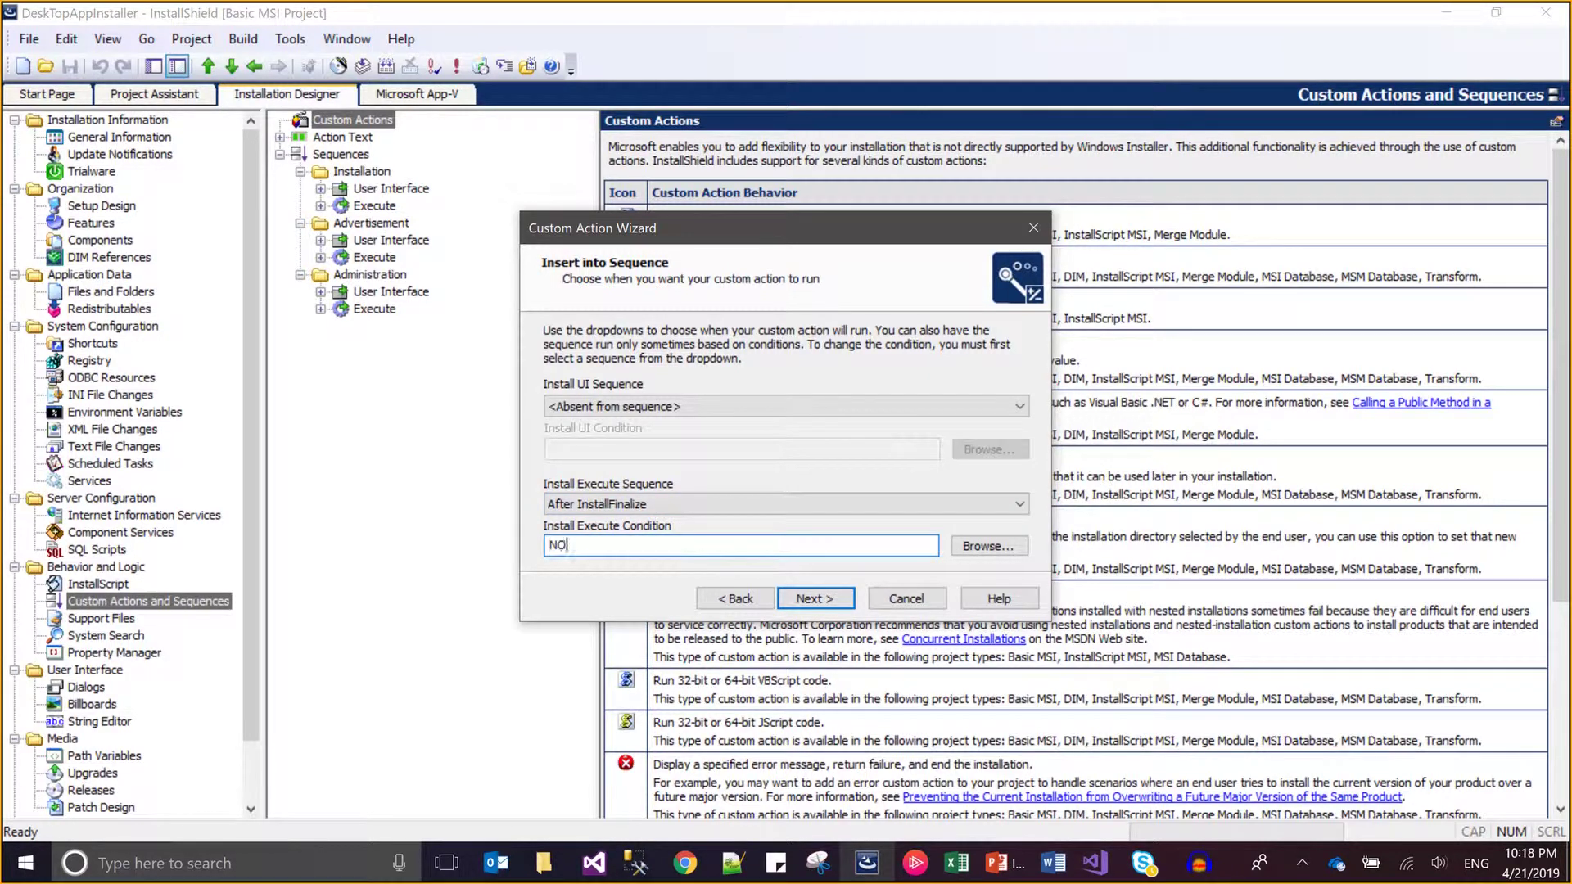
{"action": "type", "text": "T REMOVE"}
{"action": "left_click", "coordinate": [834, 598]}
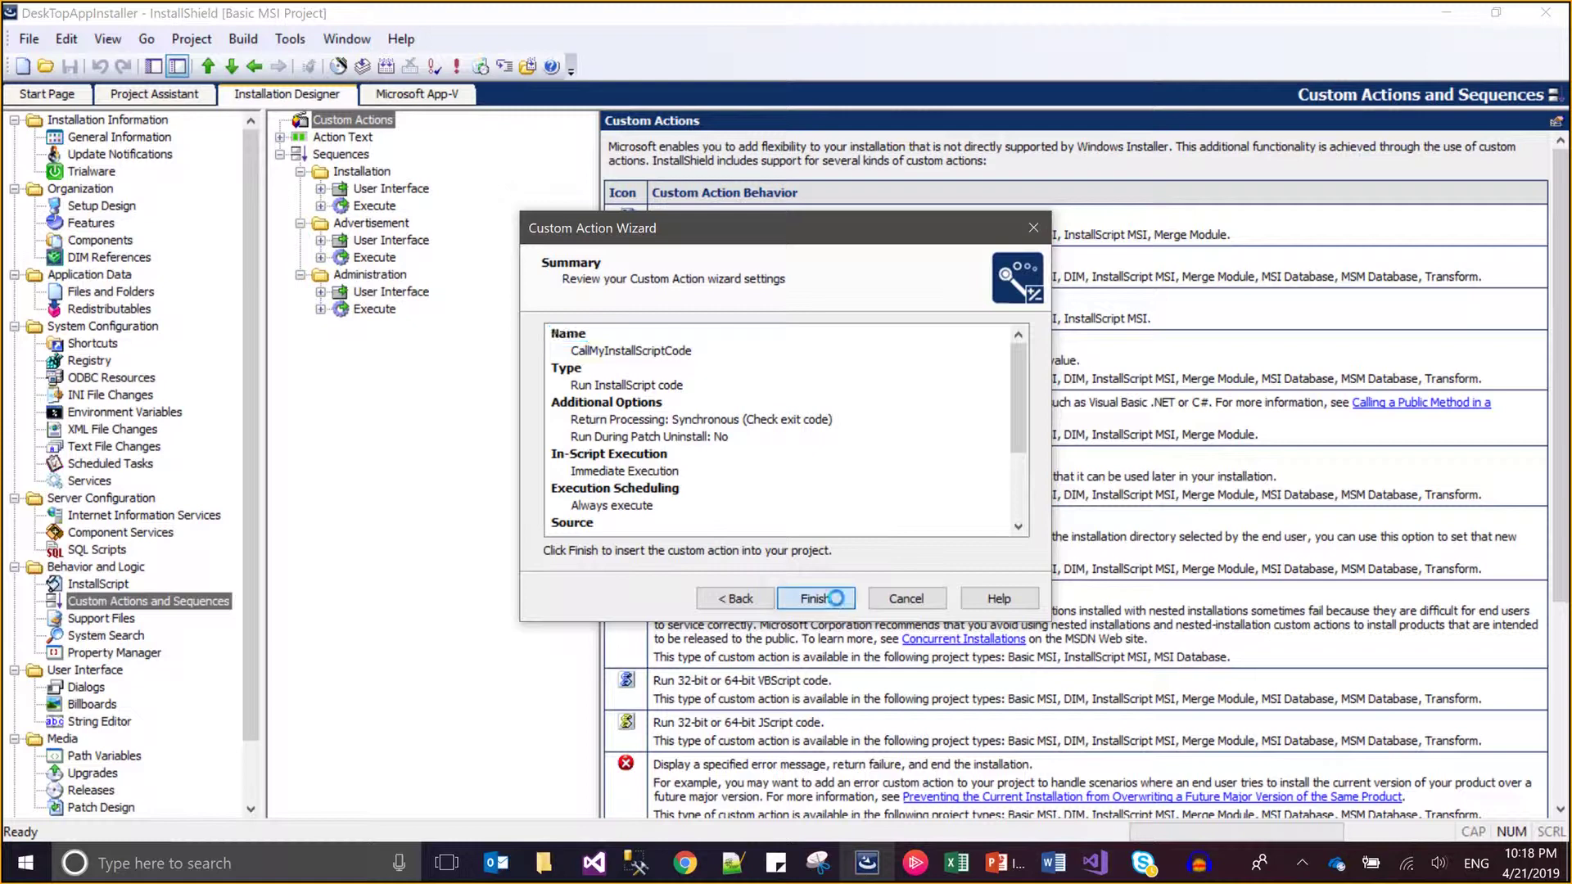
{"action": "left_click", "coordinate": [836, 598]}
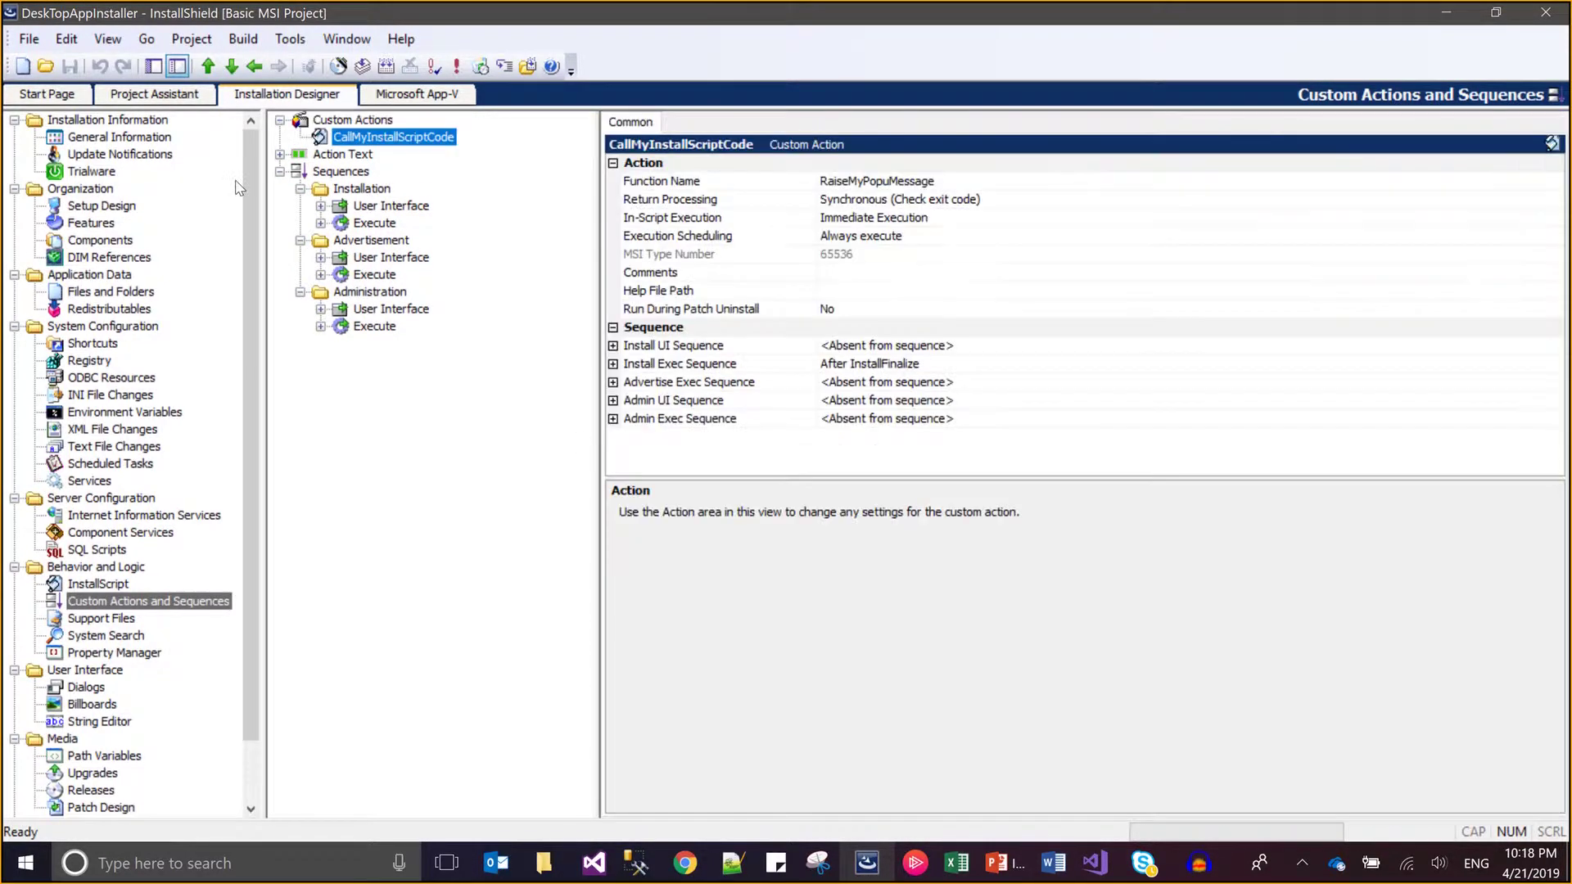
Step: Build the Kudos Release, producing Setup.exe with 0 errors and 2 warnings
{"action": "left_click", "coordinate": [240, 41]}
{"action": "left_click", "coordinate": [295, 123]}
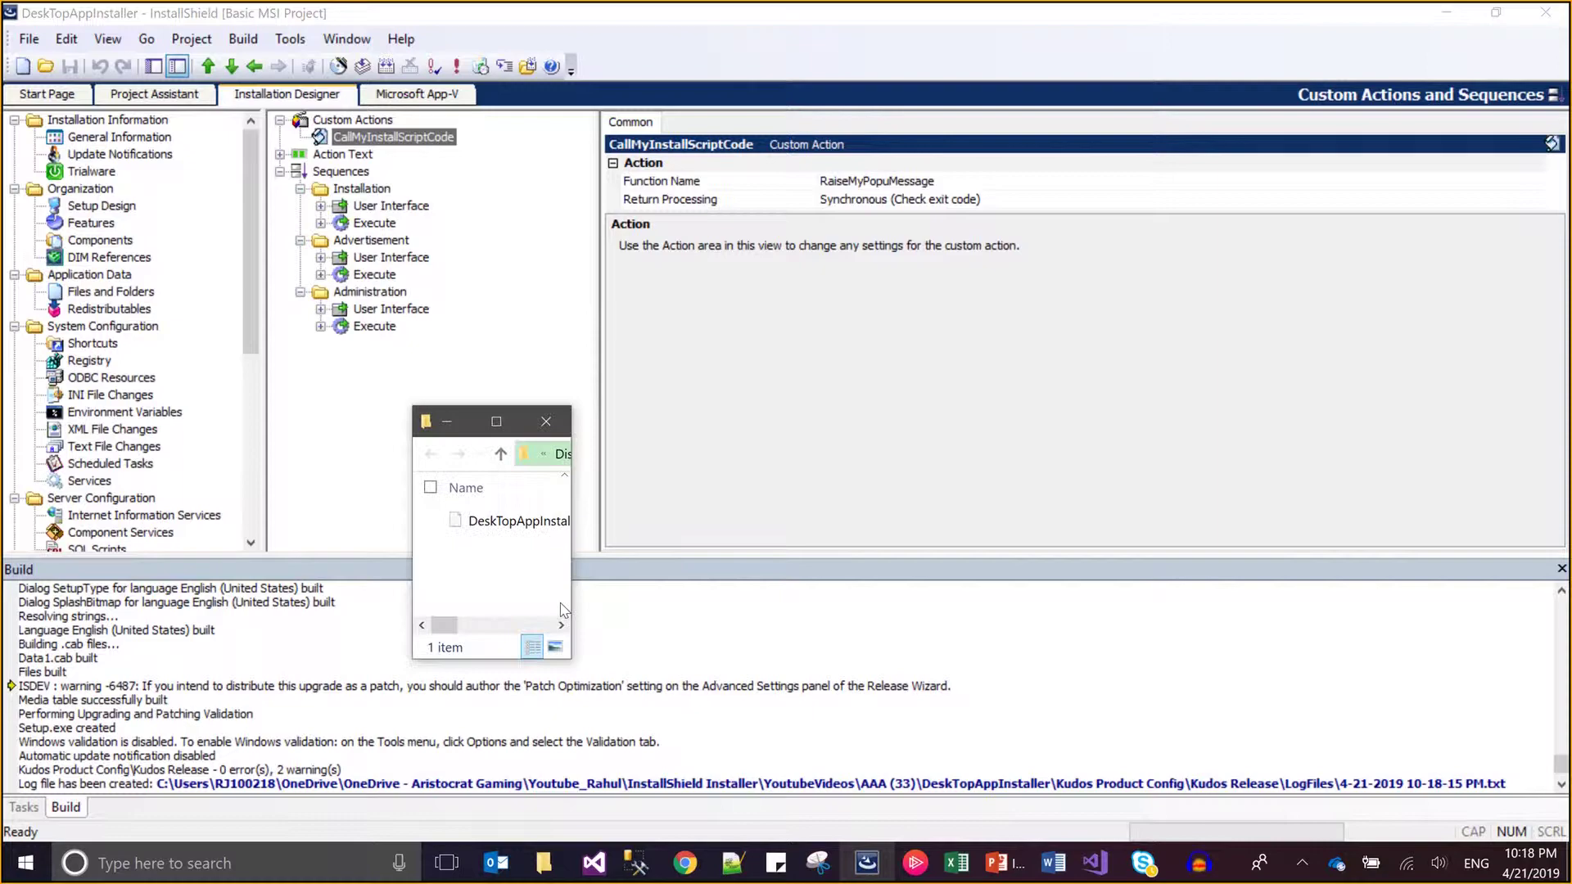
Step: Launch the built Desktop-App installer and accept the license agreement
{"action": "double_click", "coordinate": [531, 533]}
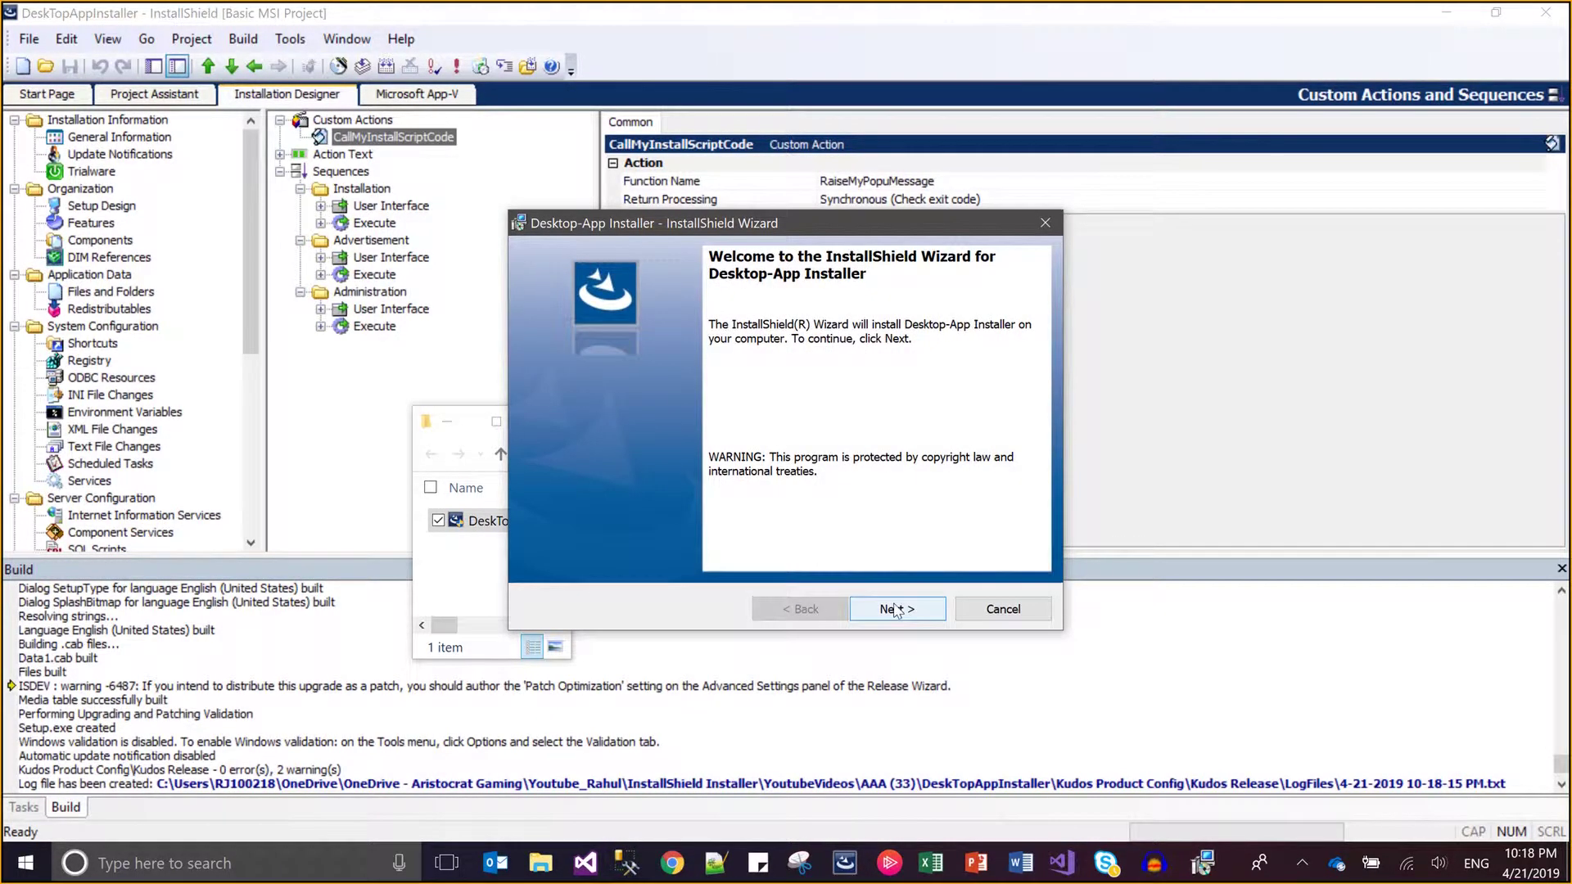
{"action": "left_click", "coordinate": [896, 609]}
{"action": "left_click", "coordinate": [708, 531]}
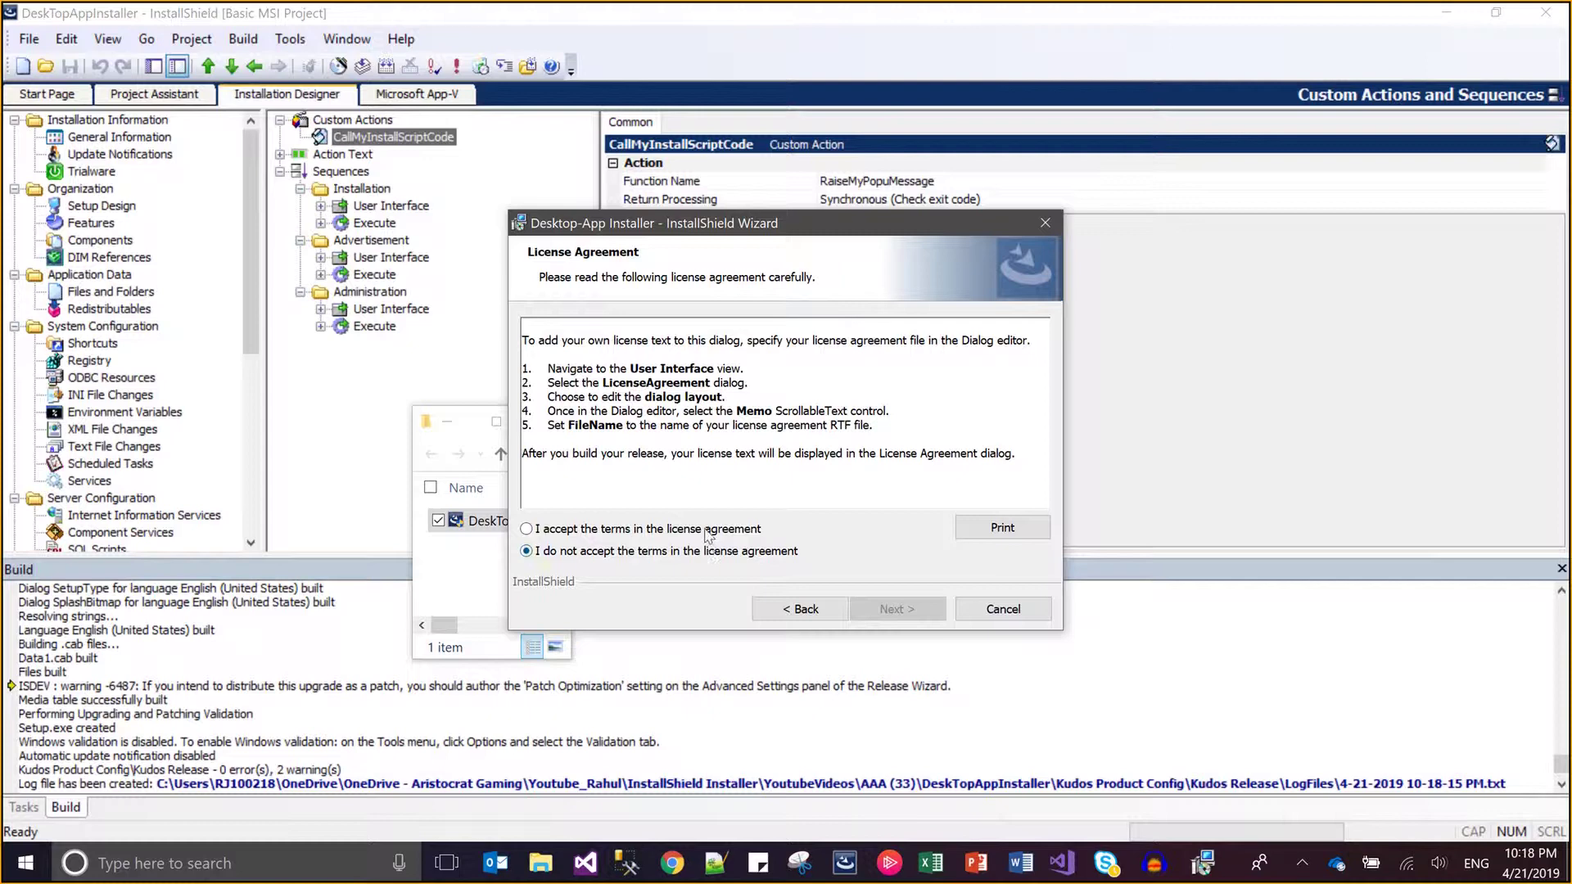
{"action": "left_click", "coordinate": [912, 611]}
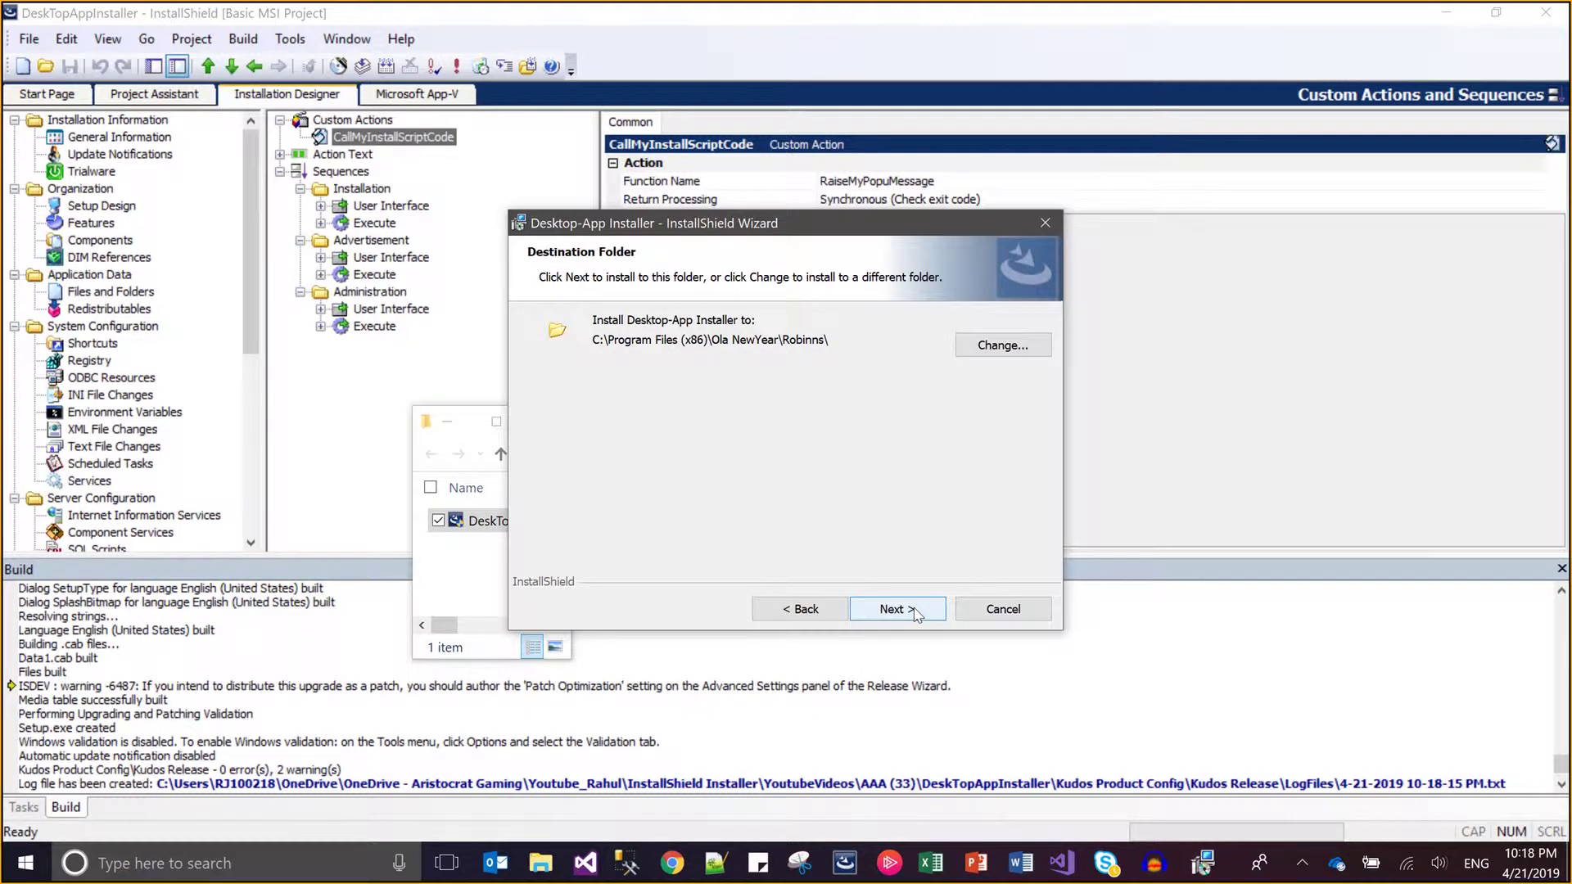
Step: Install with default folder and Complete setup type, dismissing the custom action popup, then finish
{"action": "left_click", "coordinate": [915, 614]}
{"action": "left_click", "coordinate": [914, 614]}
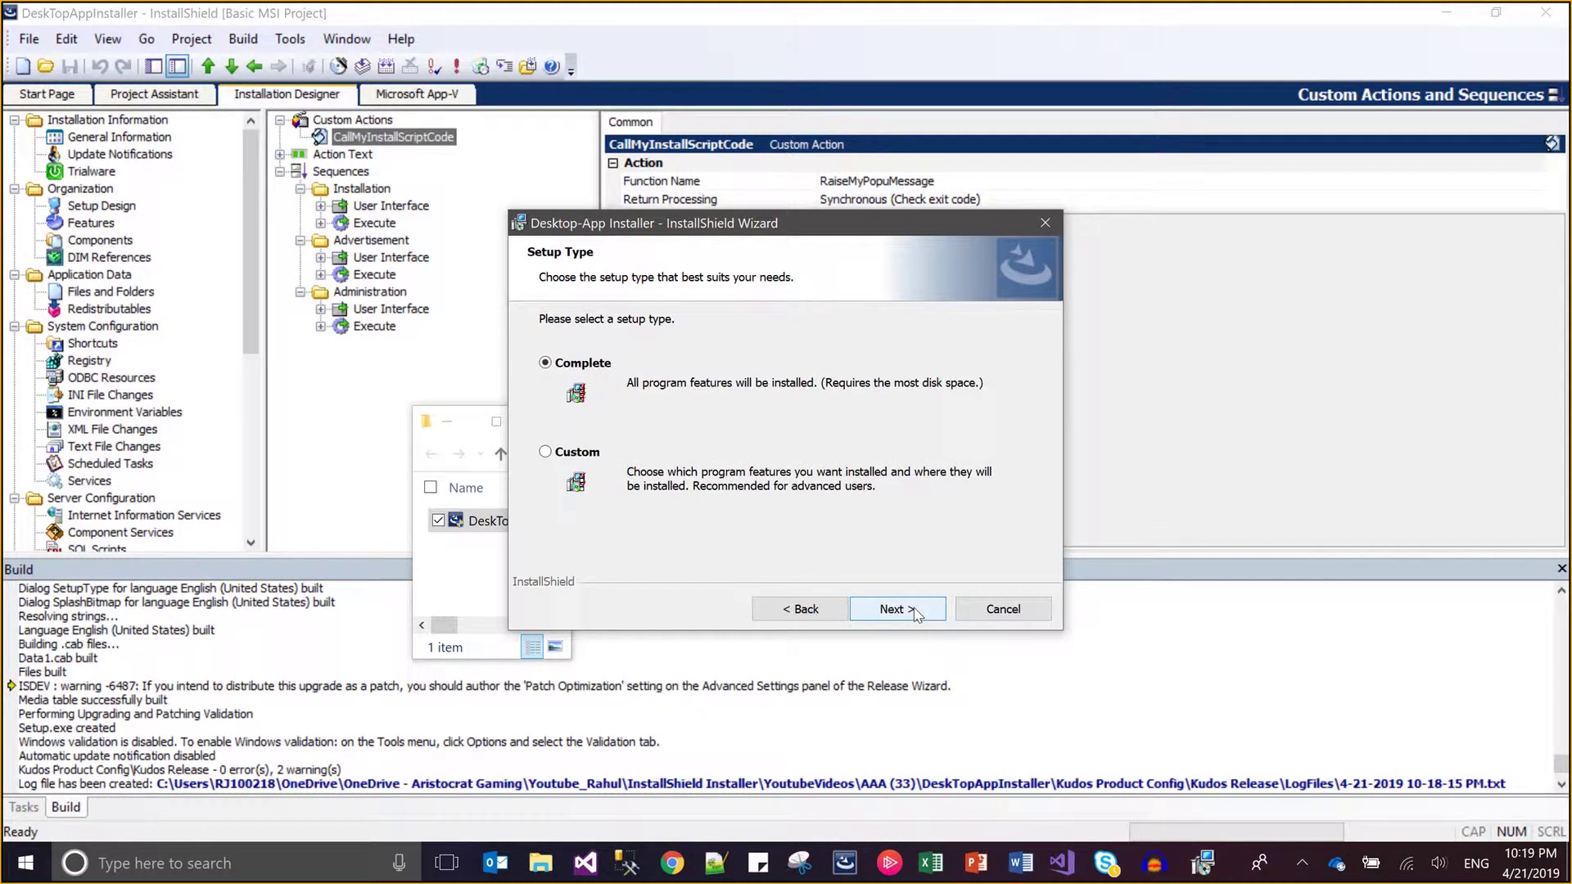
{"action": "left_click", "coordinate": [916, 615]}
{"action": "left_click", "coordinate": [915, 615]}
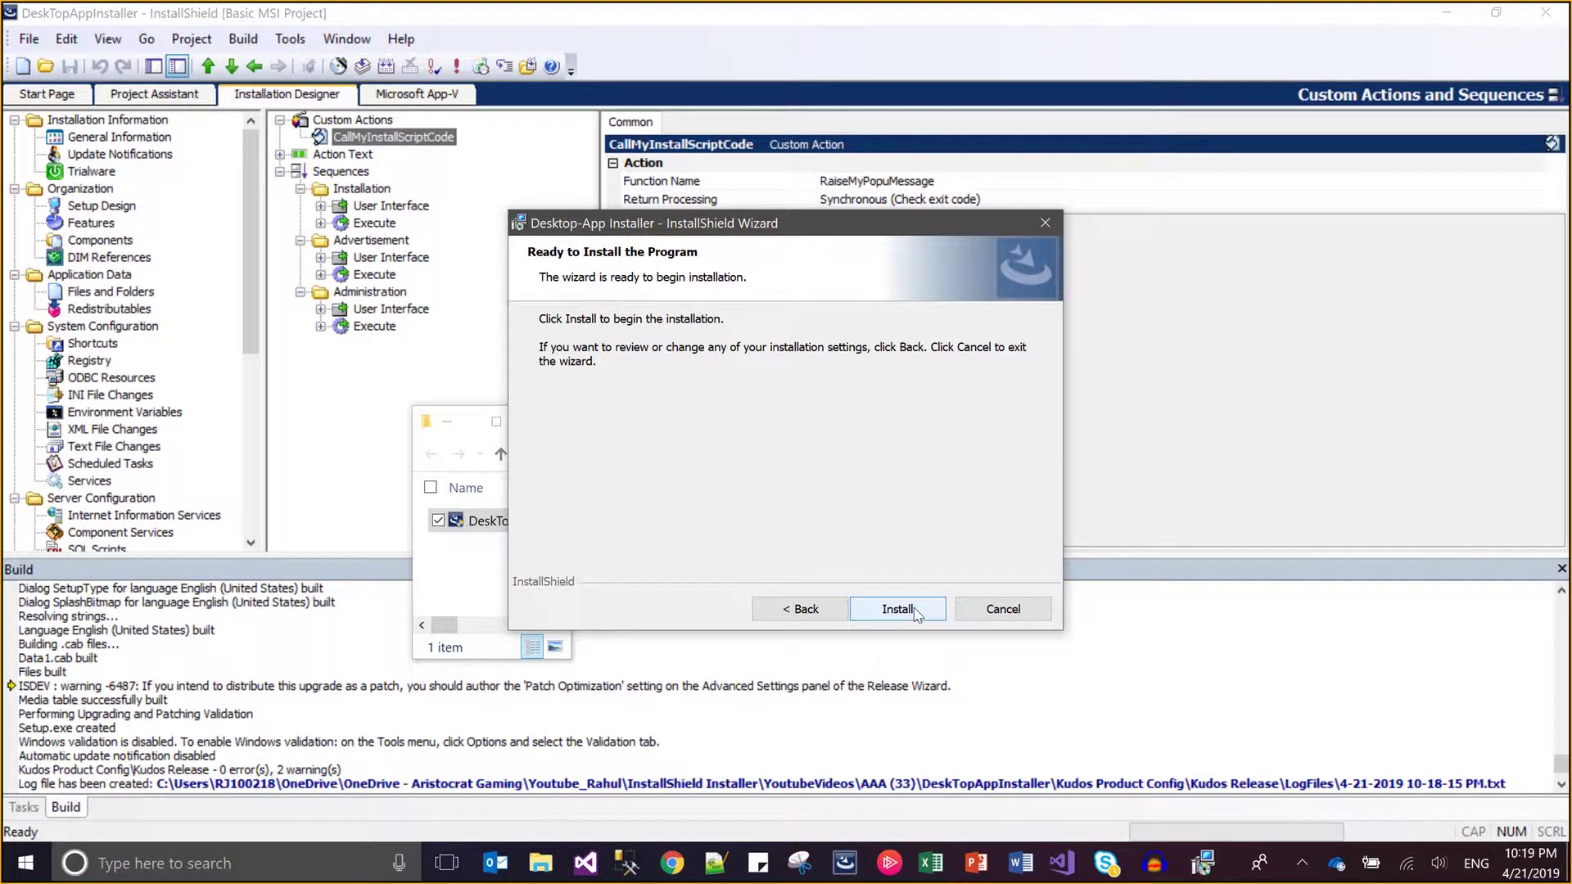
{"action": "left_click", "coordinate": [915, 614]}
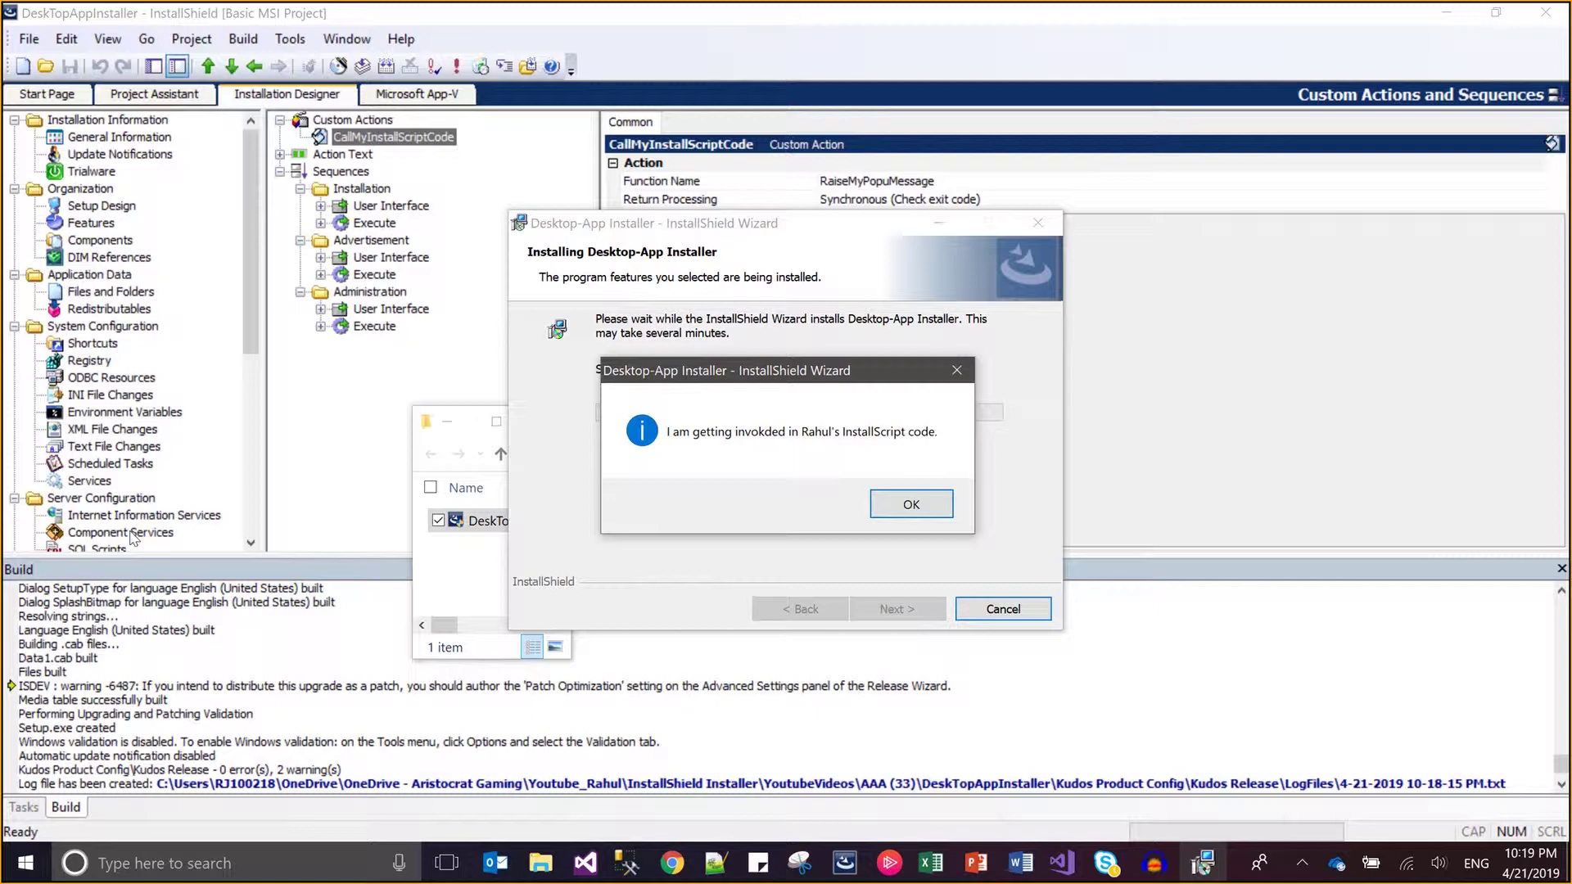
{"action": "left_click", "coordinate": [943, 506]}
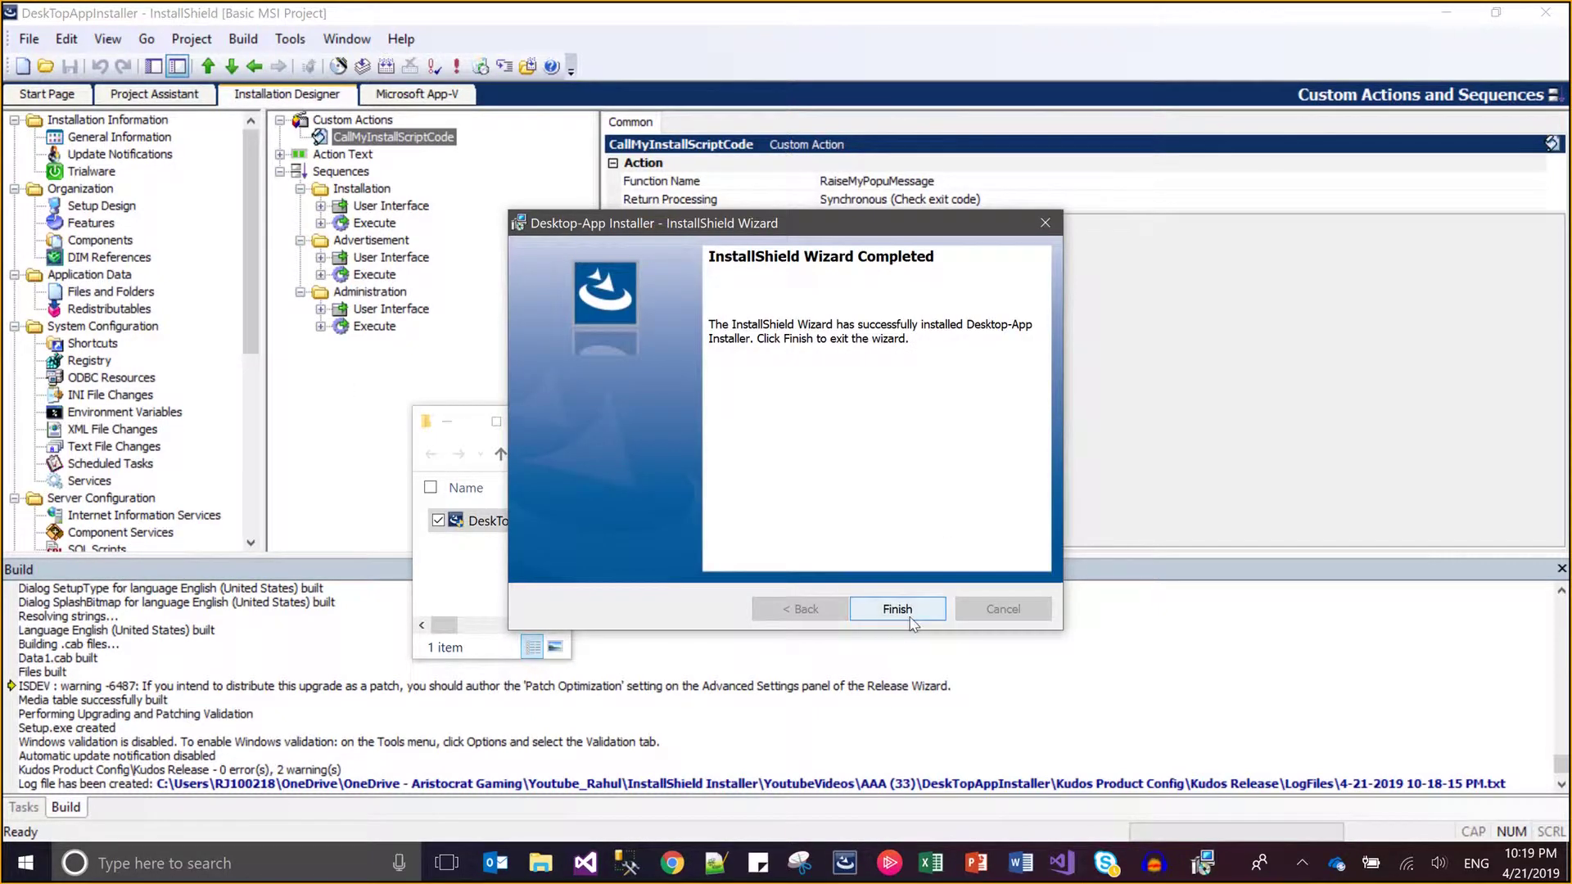
{"action": "left_click", "coordinate": [896, 608]}
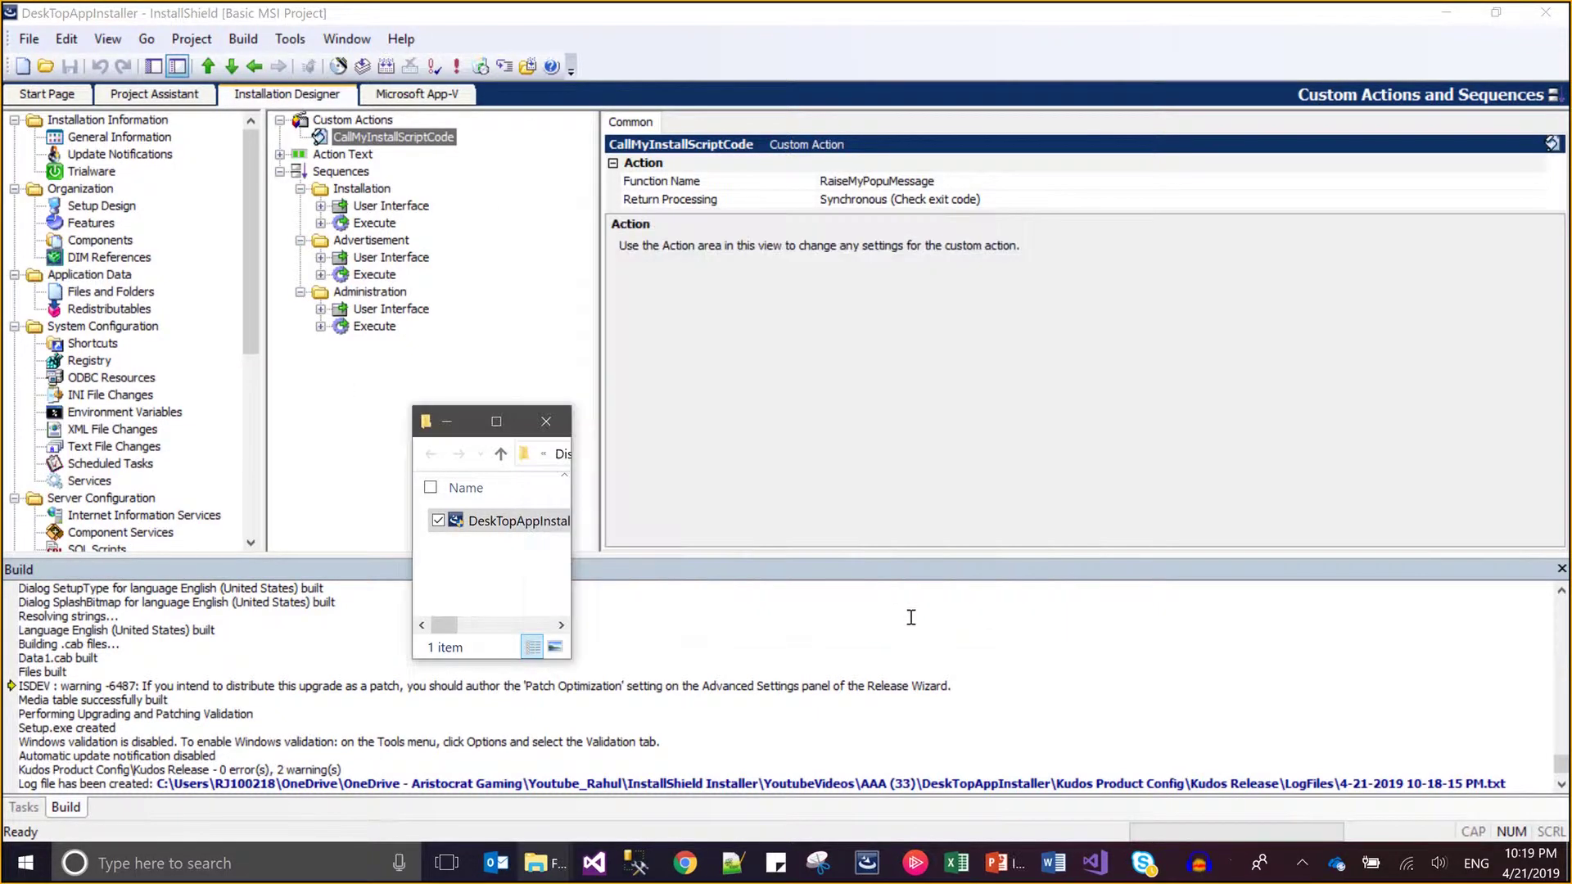
Step: Start a Build > Debug run, hide the build log, and show Setup.rul's RaiseMyPopuMessage script
{"action": "left_click", "coordinate": [243, 39]}
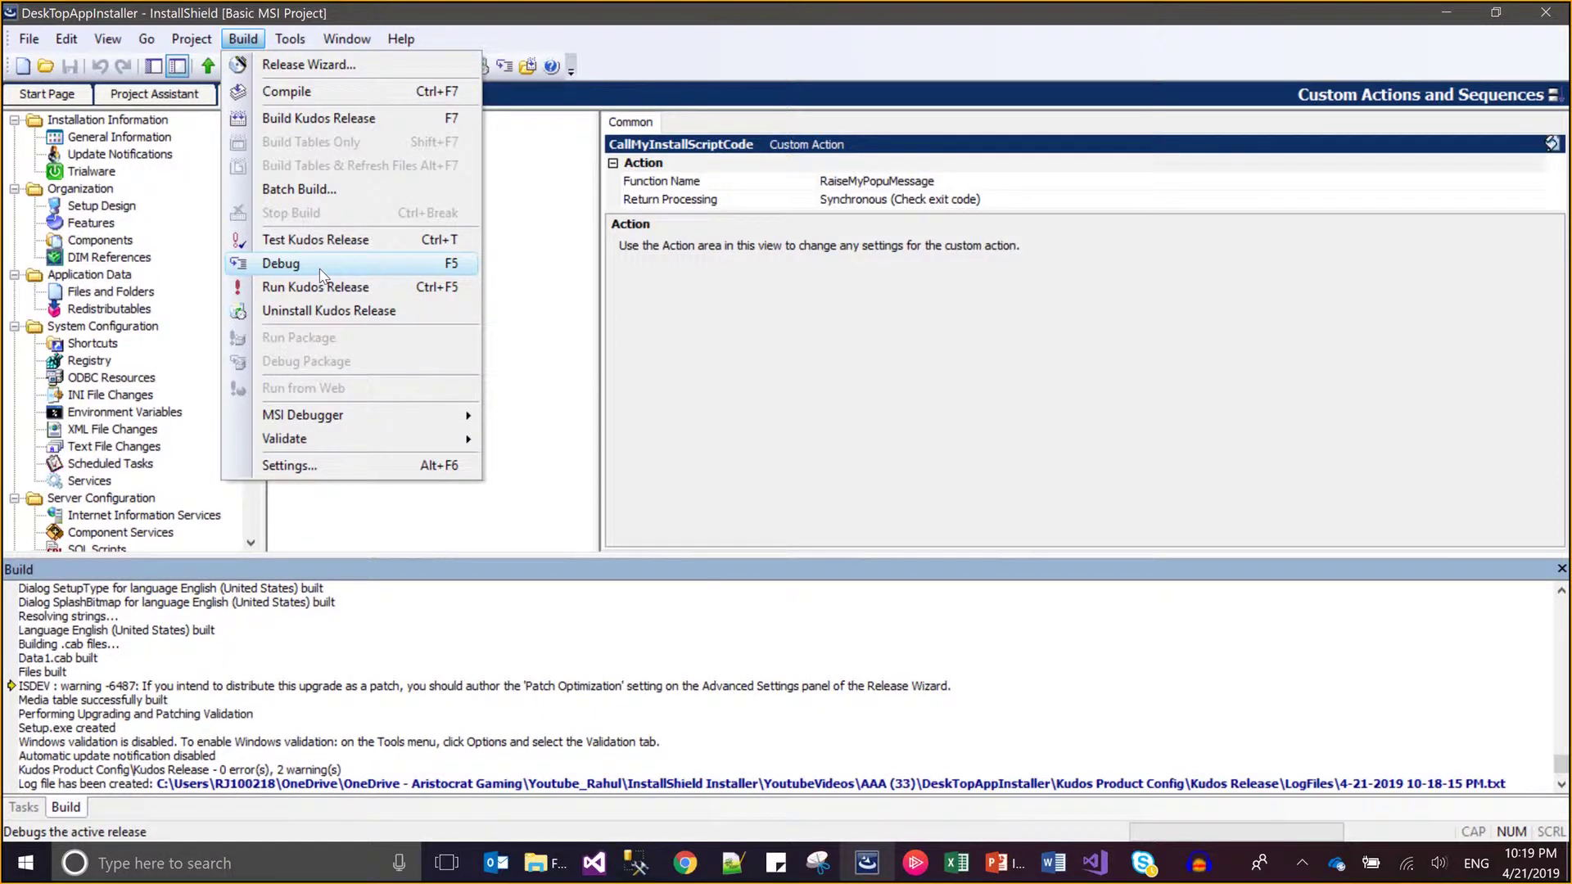
{"action": "left_click", "coordinate": [339, 312]}
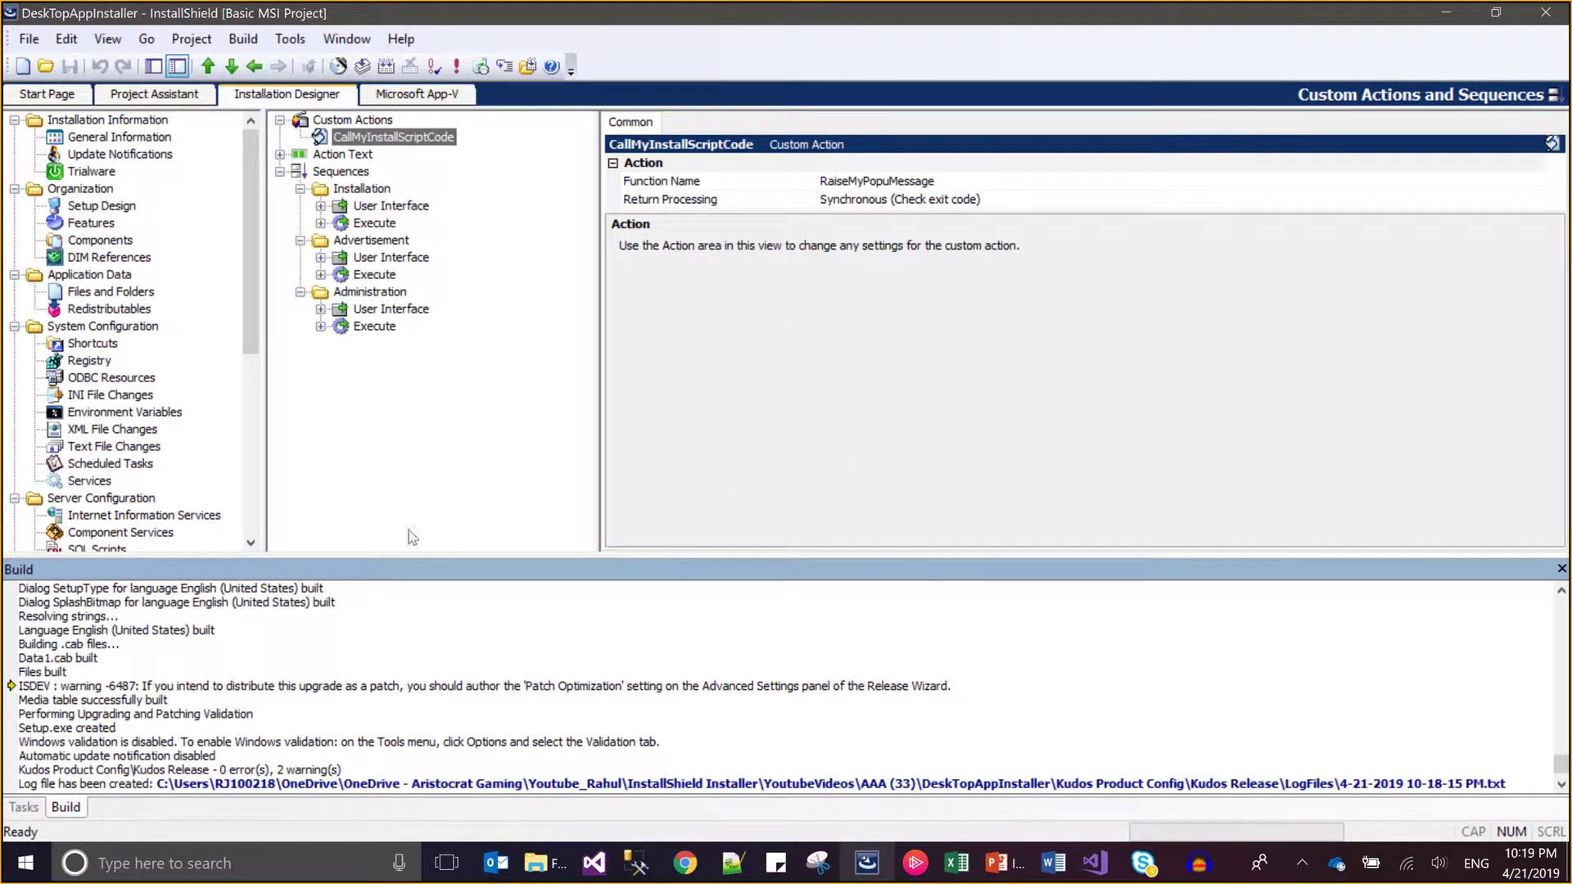
{"action": "left_click", "coordinate": [1561, 569]}
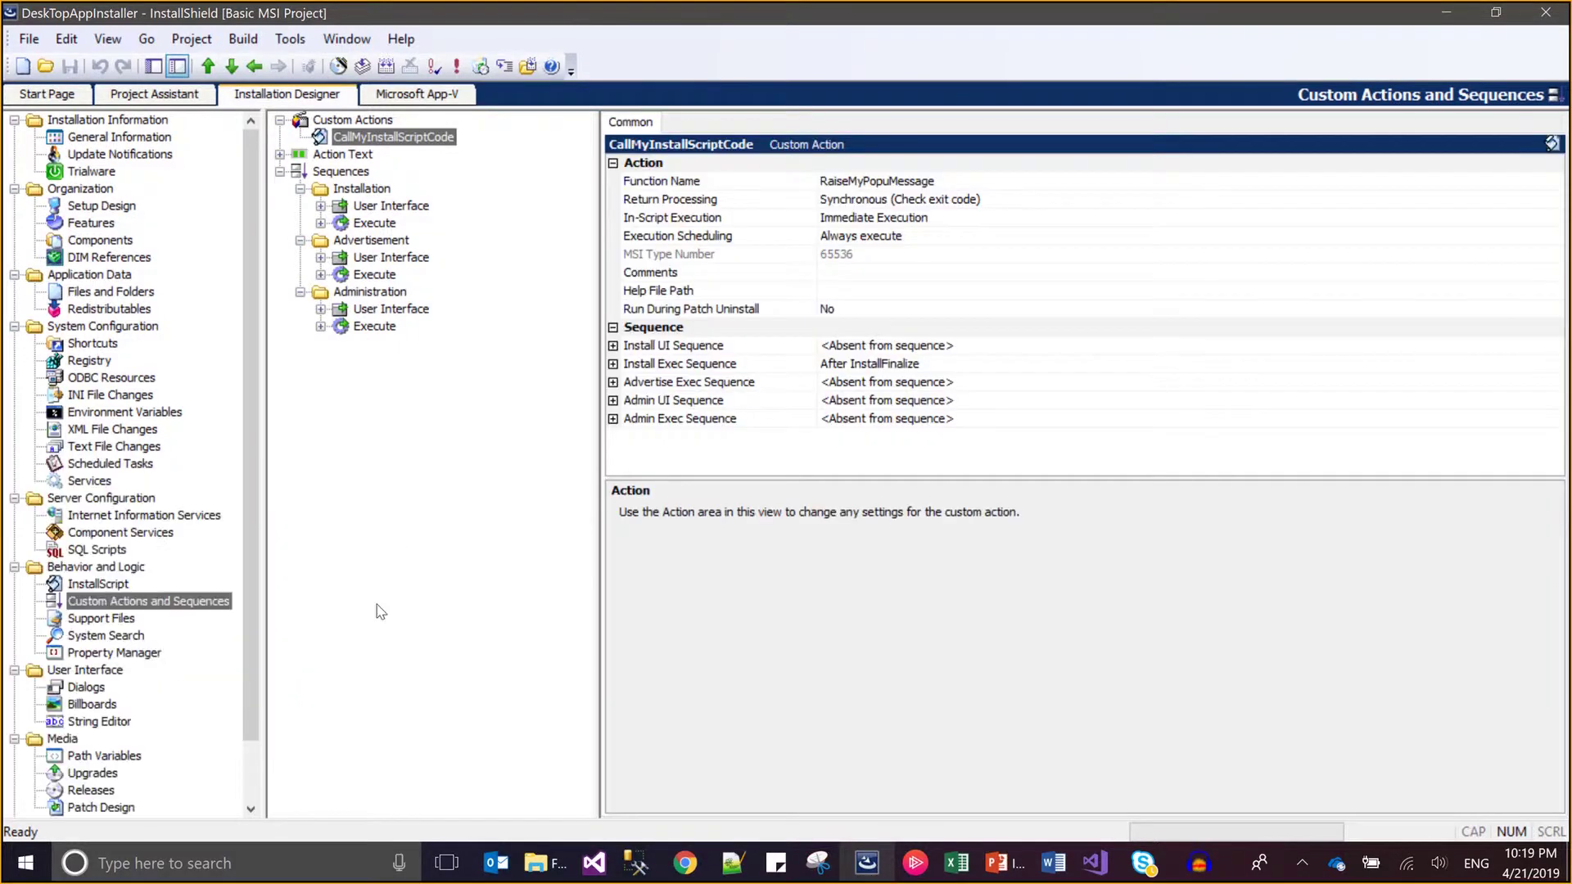
{"action": "left_click", "coordinate": [119, 587]}
{"action": "left_click", "coordinate": [1086, 367]}
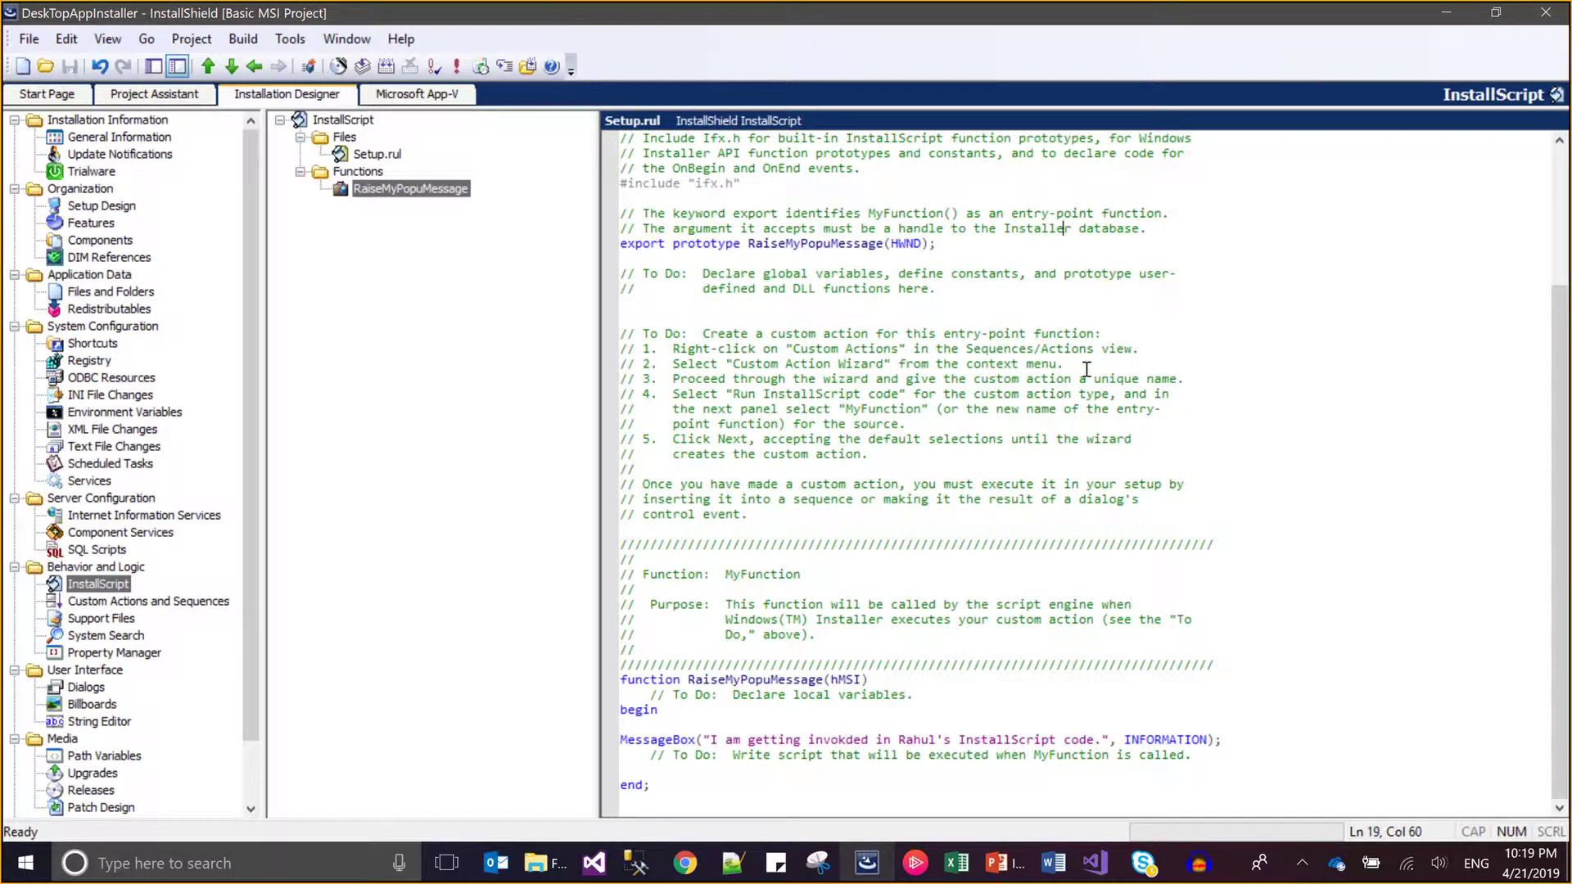
{"action": "key", "text": "ctrl+Home"}
{"action": "key", "text": "Down"}
{"action": "key", "text": "Down"}
{"action": "key", "text": "Down"}
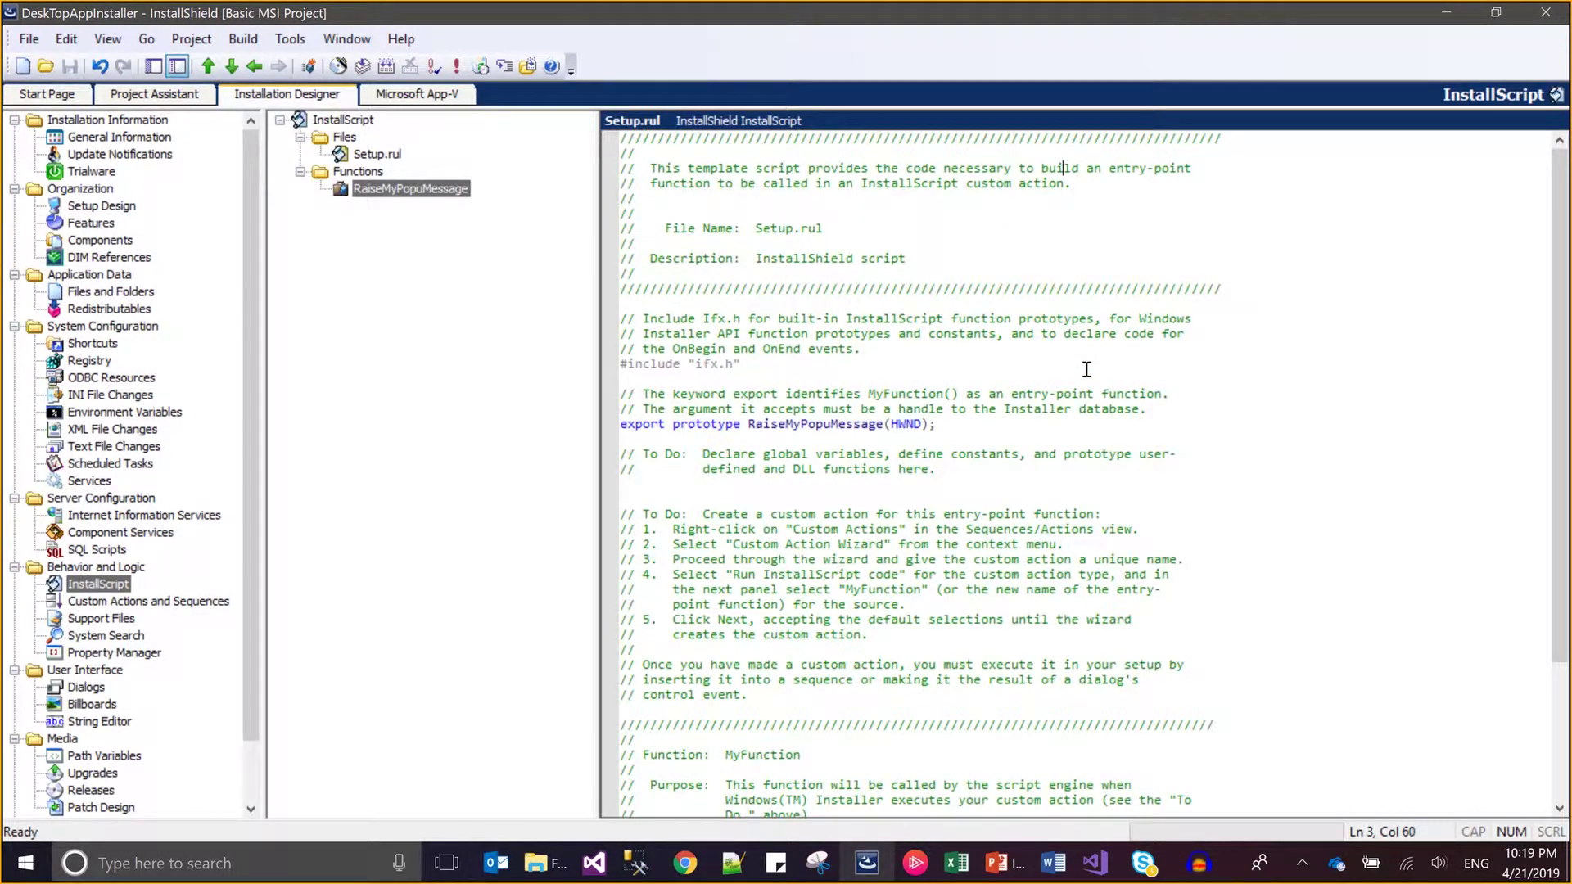
{"action": "key", "text": "Down"}
{"action": "key", "text": "Down"}
{"action": "key", "text": "Down"}
{"action": "key", "text": "Down"}
{"action": "key", "text": "Down"}
{"action": "key", "text": "Down"}
{"action": "key", "text": "Down"}
{"action": "key", "text": "Down"}
{"action": "key", "text": "Down"}
{"action": "key", "text": "Down"}
{"action": "key", "text": "Down"}
{"action": "key", "text": "Down"}
{"action": "key", "text": "Down"}
{"action": "key", "text": "Down"}
{"action": "key", "text": "Down"}
{"action": "key", "text": "Down"}
{"action": "key", "text": "Down"}
{"action": "key", "text": "Down"}
{"action": "key", "text": "Down"}
{"action": "key", "text": "Down"}
{"action": "key", "text": "Down"}
{"action": "key", "text": "Down"}
{"action": "key", "text": "Down"}
{"action": "key", "text": "Down"}
{"action": "key", "text": "Down"}
{"action": "key", "text": "Down"}
{"action": "key", "text": "Down"}
{"action": "key", "text": "Down"}
{"action": "key", "text": "Down"}
{"action": "key", "text": "Down"}
{"action": "key", "text": "Down"}
{"action": "key", "text": "Down"}
{"action": "key", "text": "Down"}
{"action": "key", "text": "Down"}
{"action": "key", "text": "Down"}
{"action": "key", "text": "Down"}
{"action": "key", "text": "Down"}
{"action": "key", "text": "Down"}
{"action": "key", "text": "Down"}
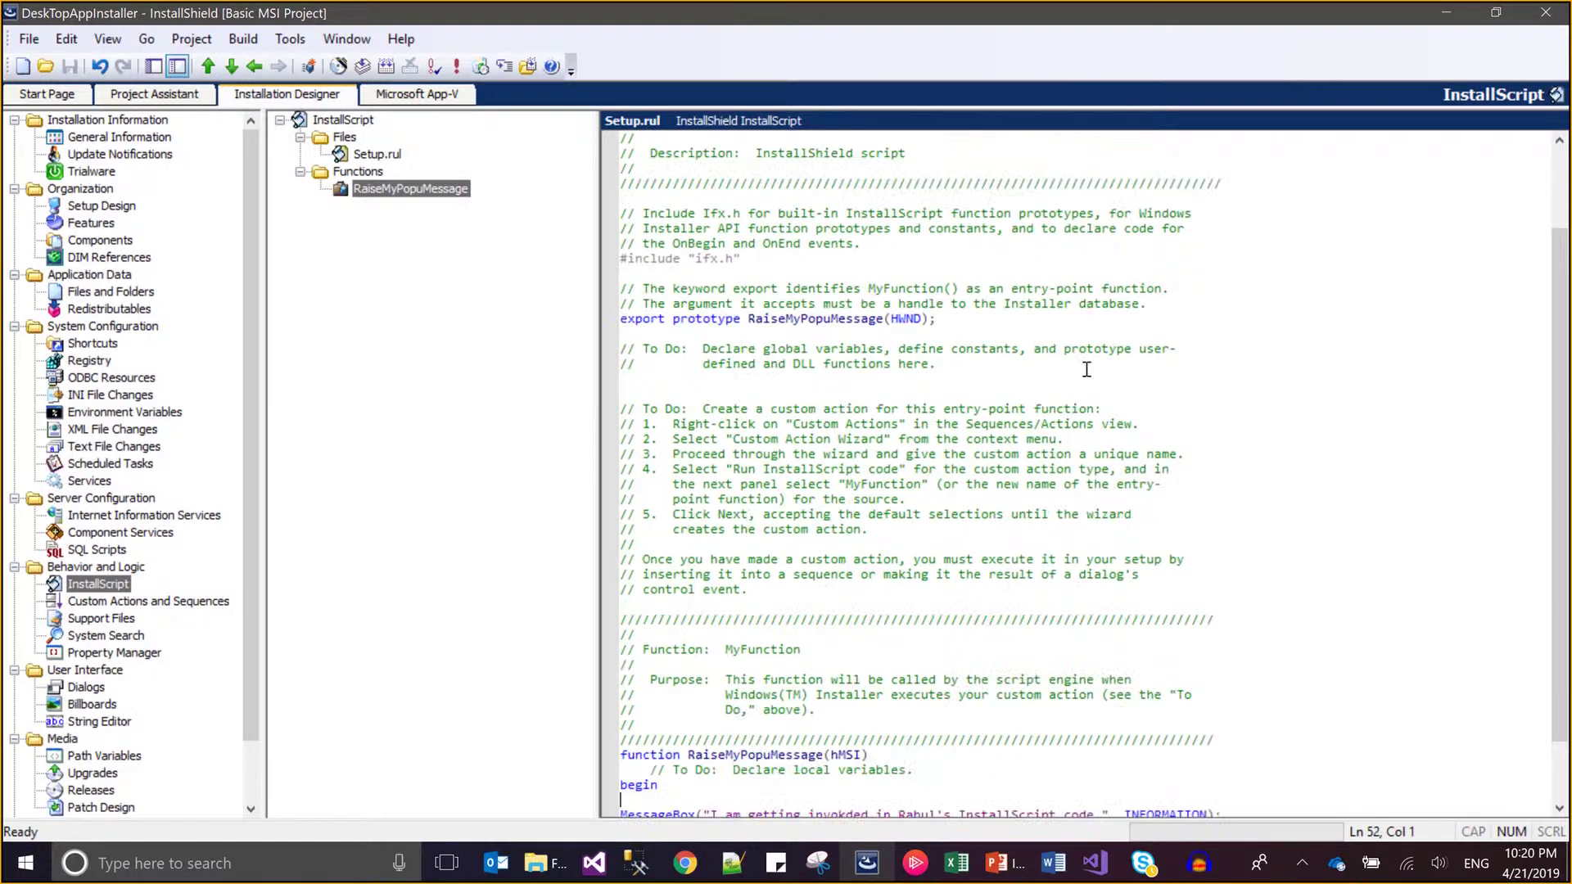
{"action": "key", "text": "Down"}
{"action": "key", "text": "Down"}
{"action": "key", "text": "Down"}
{"action": "key", "text": "Down"}
{"action": "key", "text": "Down"}
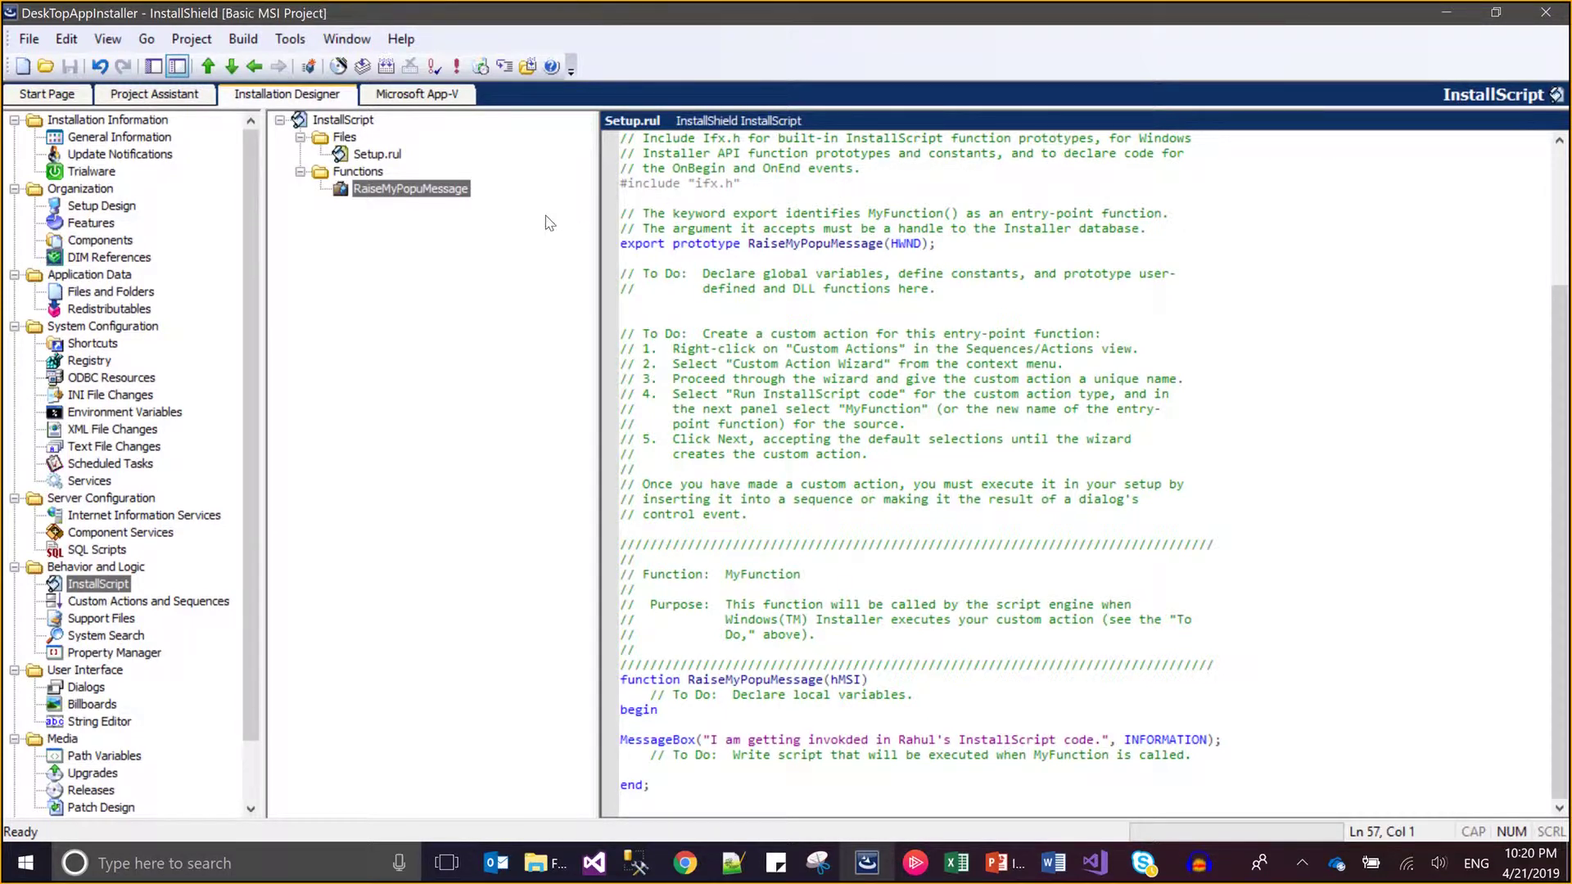
{"action": "left_click", "coordinate": [846, 618]}
{"action": "left_click", "coordinate": [970, 577]}
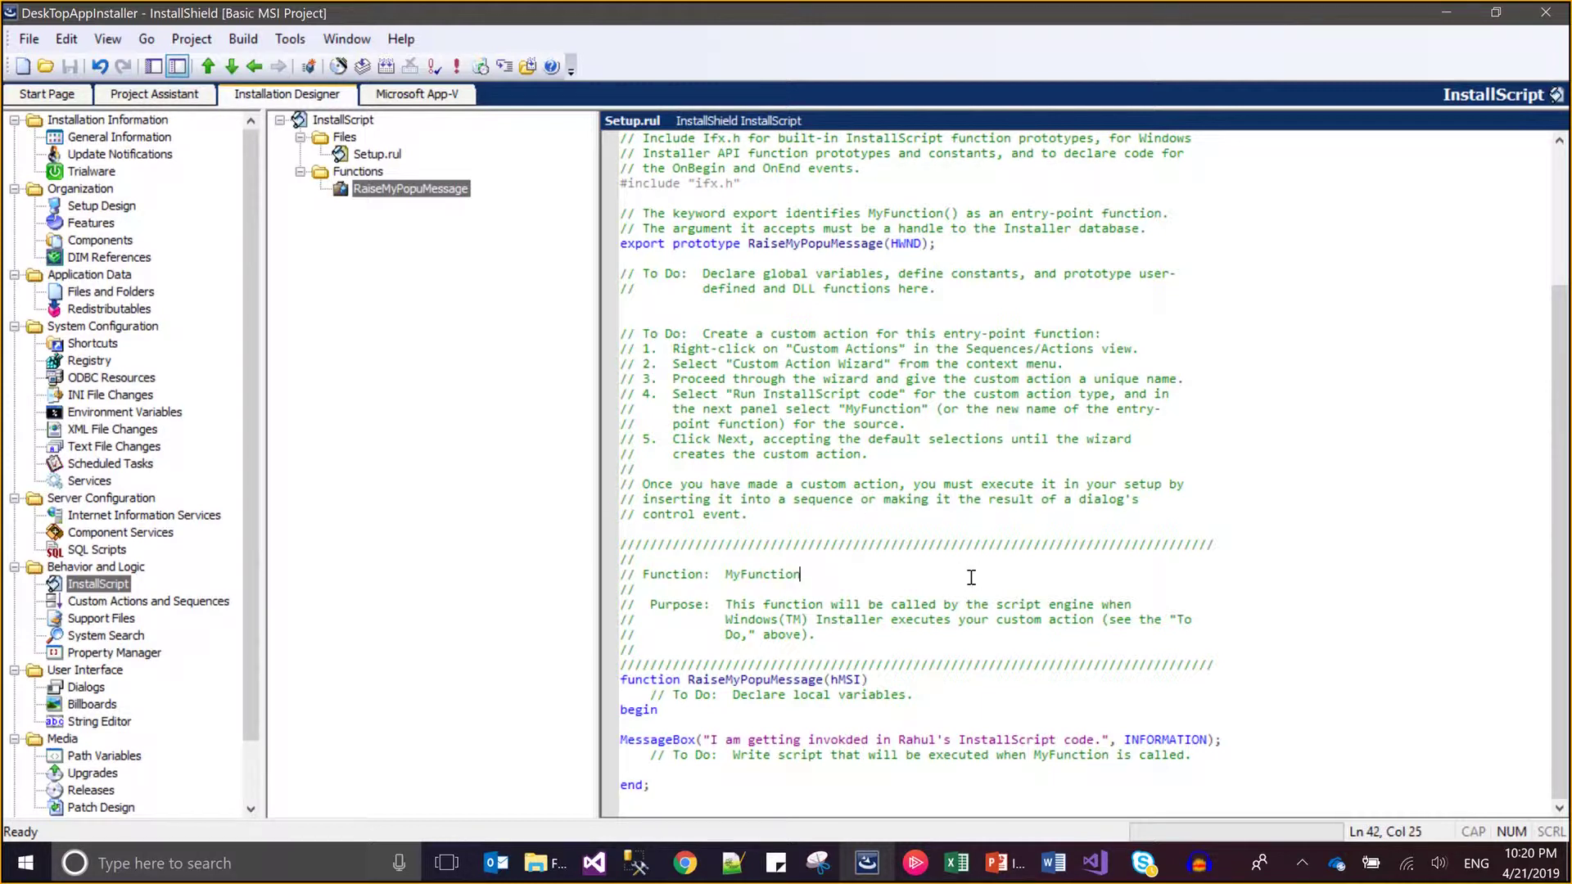